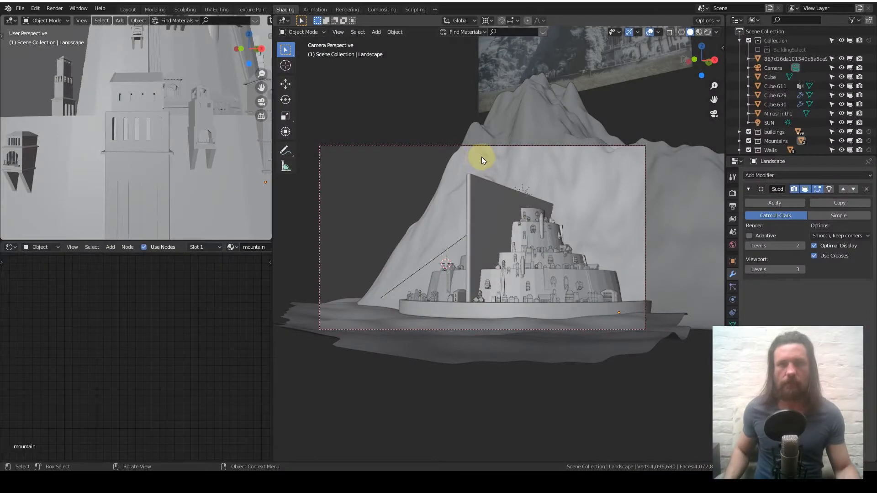
Inspect the recessed vertical ribs of the large lower-tier wall above the outer ring in Edit Mode
middle_click_drag(523, 262, 517, 273)
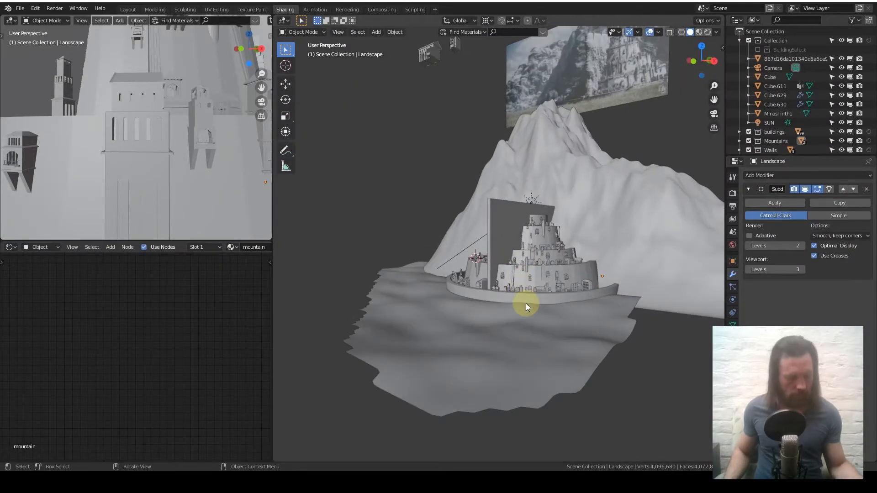
scroll(525, 308, "up", 4)
middle_click_drag(528, 311, 487, 284, "shift")
scroll(469, 279, "up", 4)
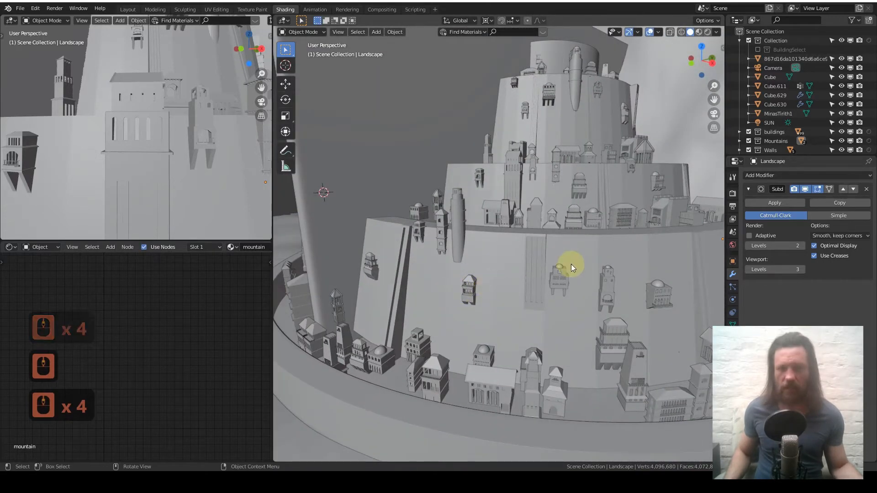
mouse_move(571, 264)
middle_mouse_down("shift")
mouse_move(511, 280)
mouse_move(492, 303)
mouse_move(515, 306)
mouse_move(461, 316)
mouse_move(560, 261)
middle_mouse_up("shift")
scroll(489, 284, "up", 2)
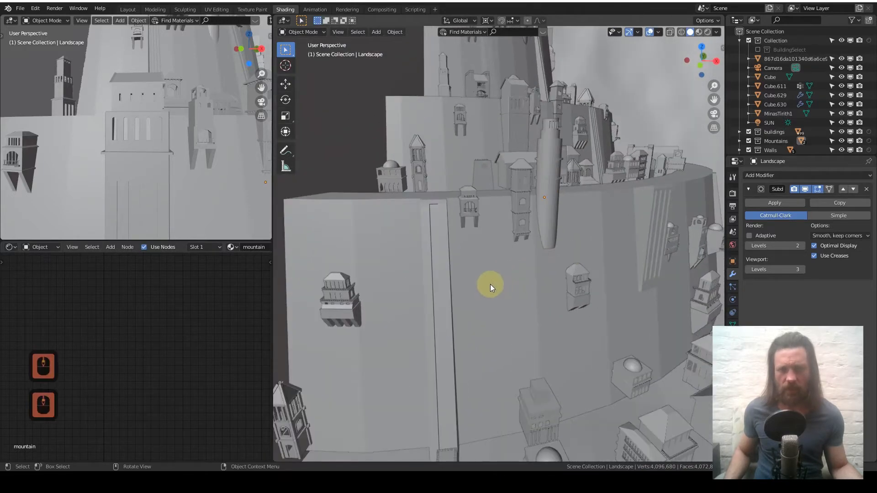
left_click(490, 284)
key("Tab")
middle_click_drag(480, 270, 323, 265)
scroll(425, 303, "down", 5)
scroll(436, 273, "up", 3)
middle_click_drag(506, 290, 446, 262, "shift")
scroll(425, 272, "up", 1)
scroll(394, 186, "up", 2)
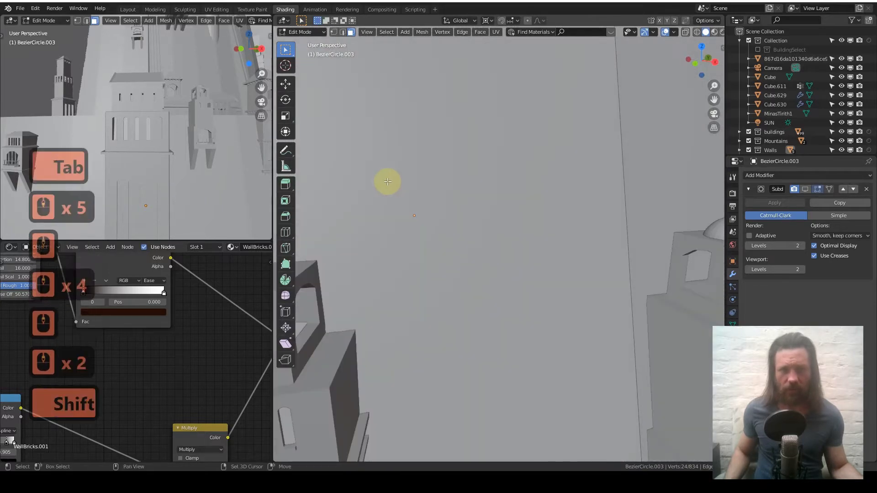
scroll(386, 180, "down", 5)
middle_click_drag(388, 182, 564, 195, "shift")
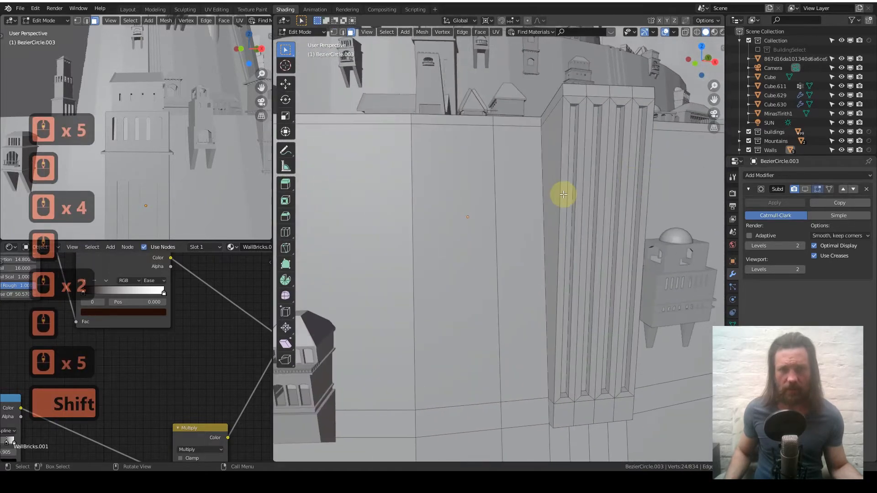
scroll(480, 204, "down", 2)
scroll(519, 170, "up", 2)
scroll(517, 168, "up", 2)
scroll(518, 188, "down", 2)
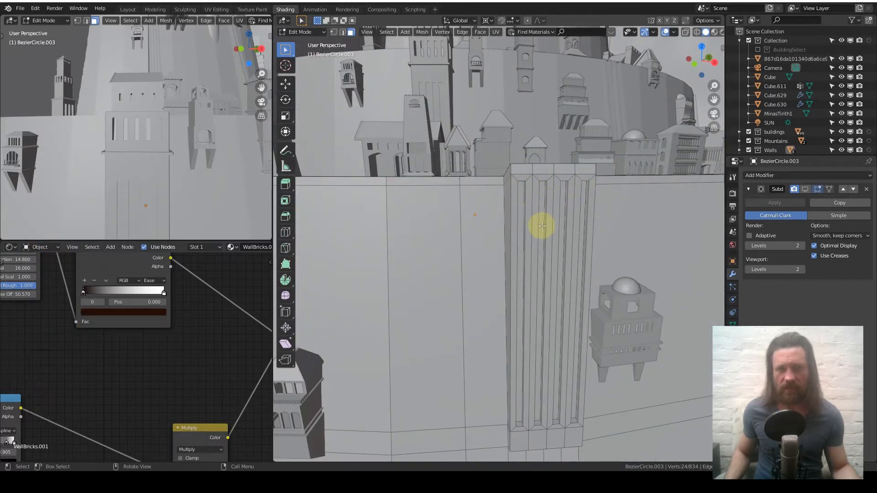
scroll(541, 226, "down", 1)
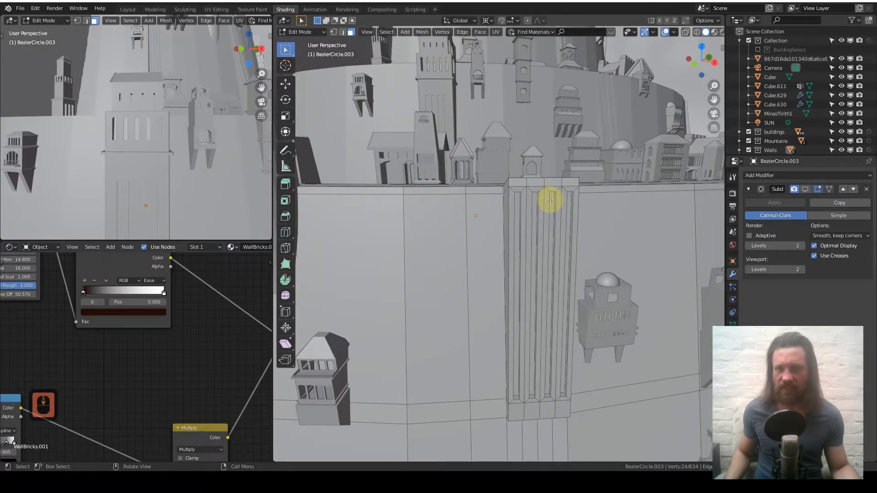
scroll(550, 199, "down", 4)
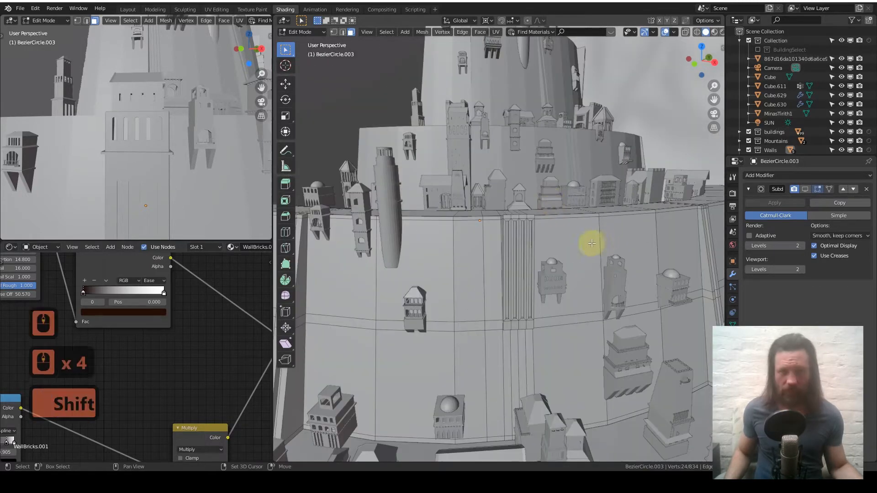
Examine the other buttresses around the lower-tier wall and the buildings standing on the tiers above it
middle_click_drag(591, 242, 530, 222, "shift")
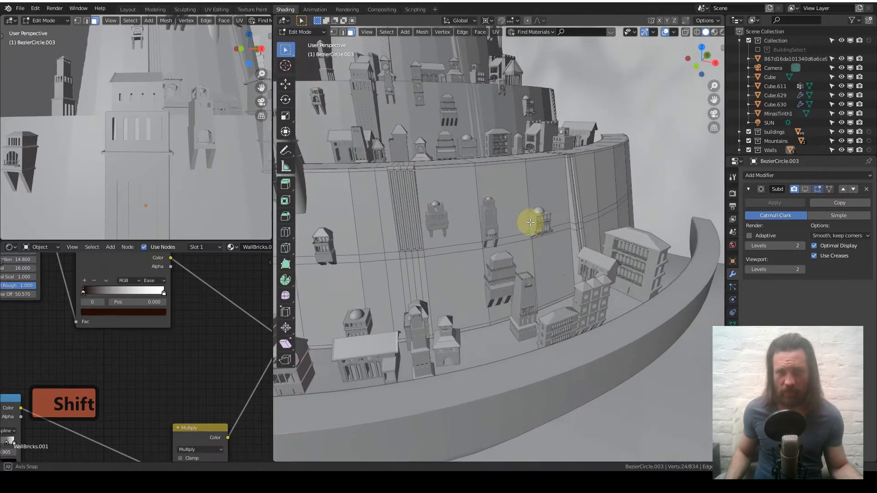
middle_click_drag(586, 234, 491, 256)
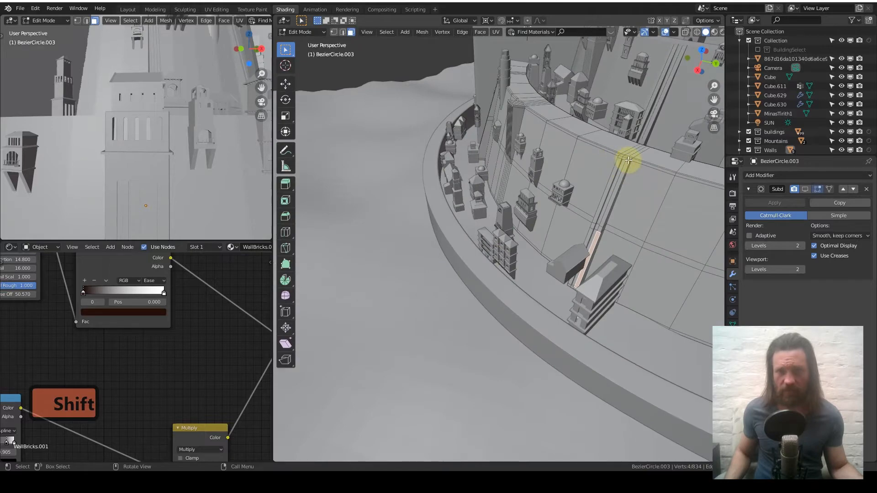
middle_click_drag(629, 160, 463, 199)
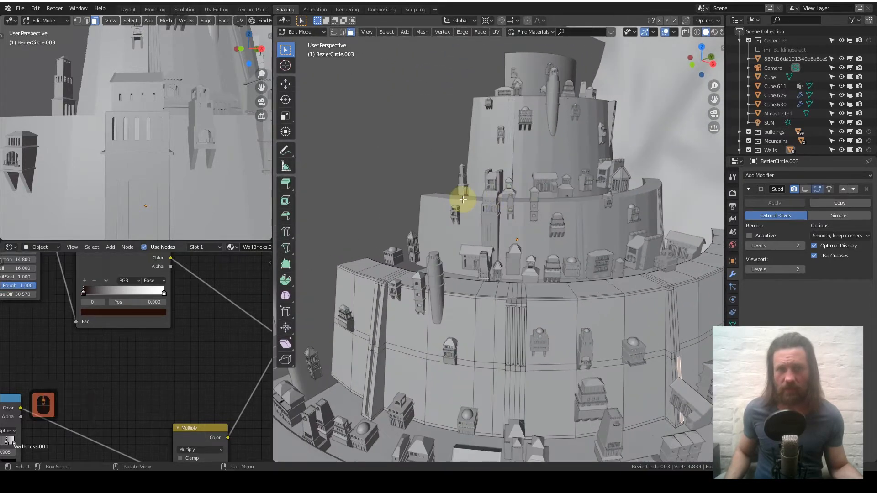
scroll(463, 200, "up", 7)
middle_click_drag(438, 154, 452, 228, "shift")
scroll(453, 228, "down", 3)
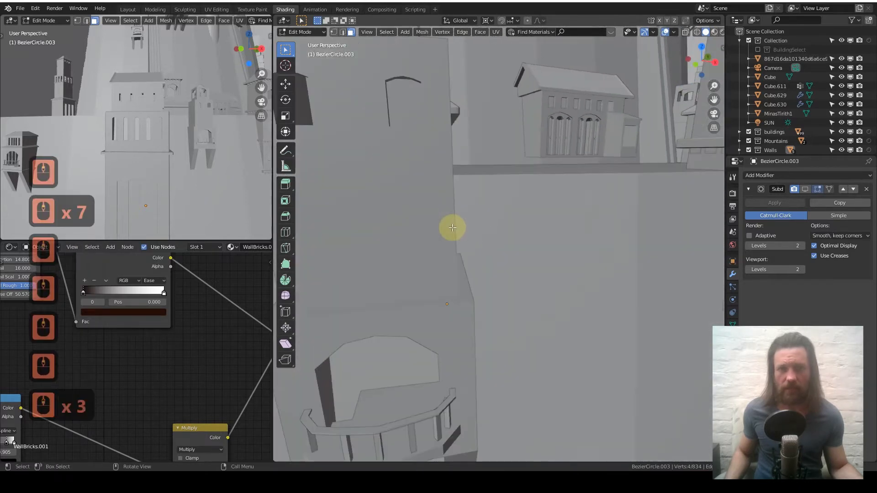
scroll(452, 227, "down", 7)
middle_click_drag(331, 294, 490, 215, "shift")
middle_click_drag(401, 262, 484, 174, "shift")
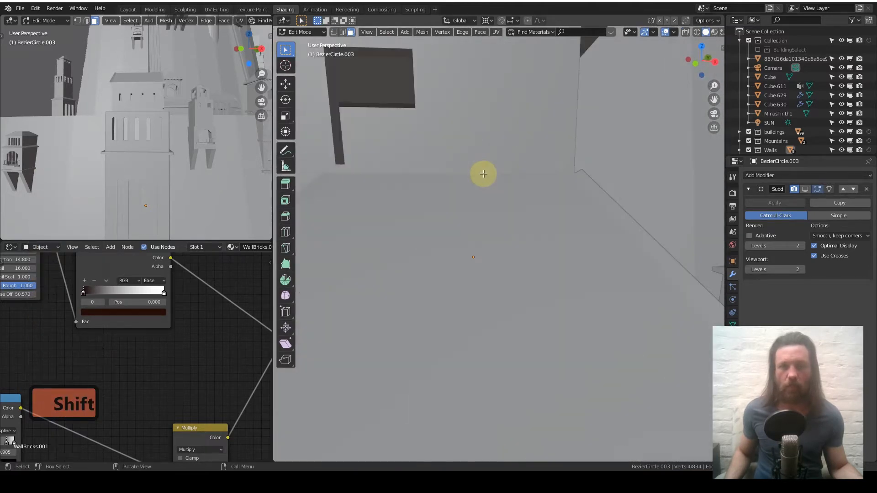
scroll(477, 178, "down", 15)
scroll(525, 226, "down", 18)
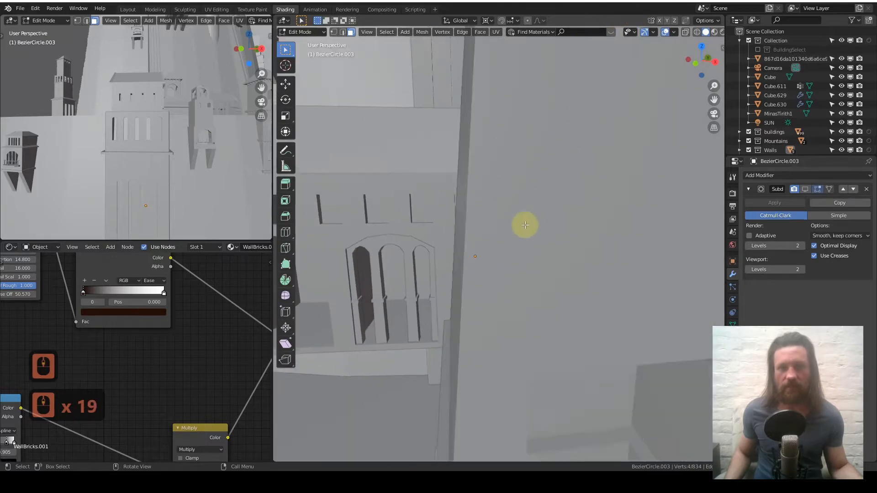
middle_click_drag(531, 225, 422, 317, "shift")
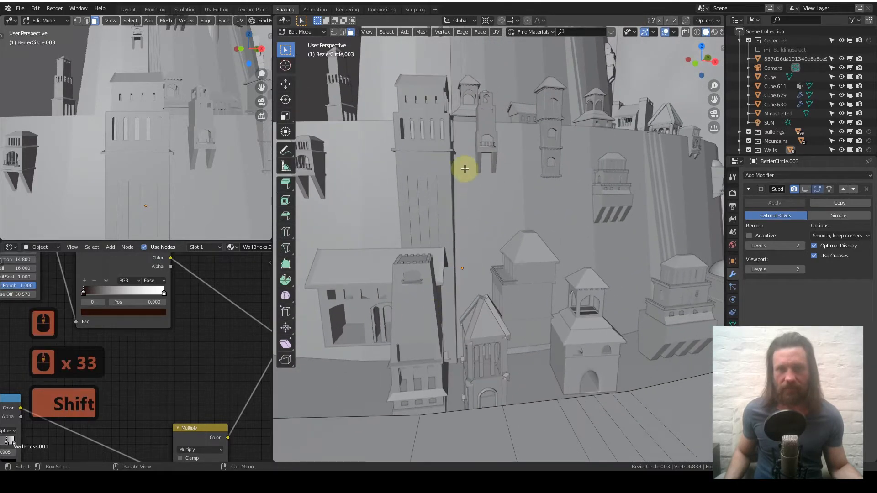
Select the tall gabled tower against the wall and inspect the mesh of its arched windows in Edit Mode
key("Tab")
left_click(428, 164)
scroll(438, 194, "up", 2)
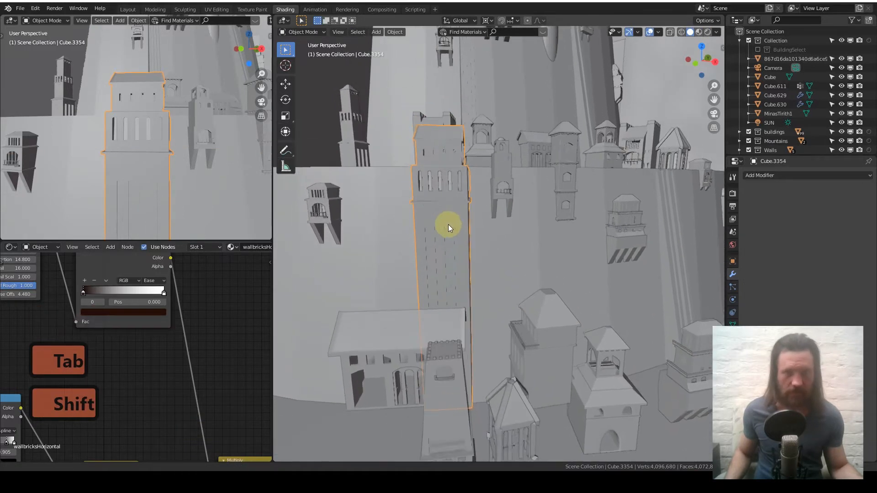
scroll(452, 229, "up", 1)
middle_click_drag(410, 200, 447, 252, "shift")
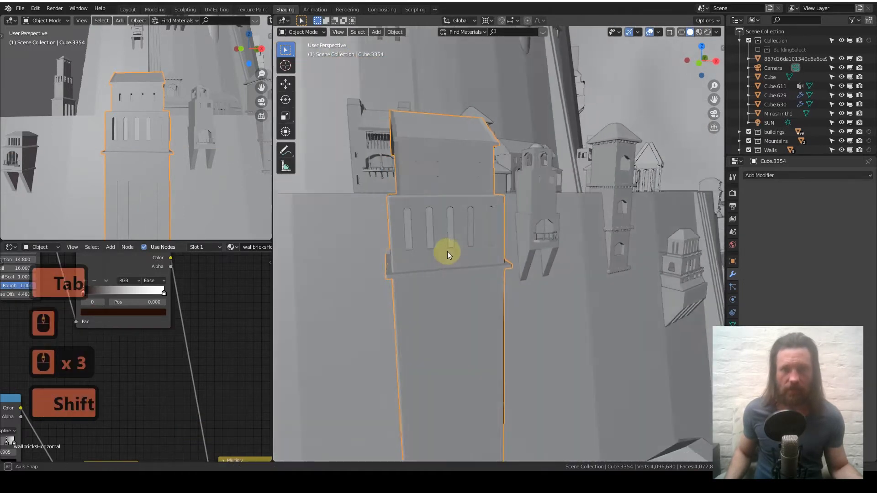
scroll(452, 249, "up", 3)
key("Tab")
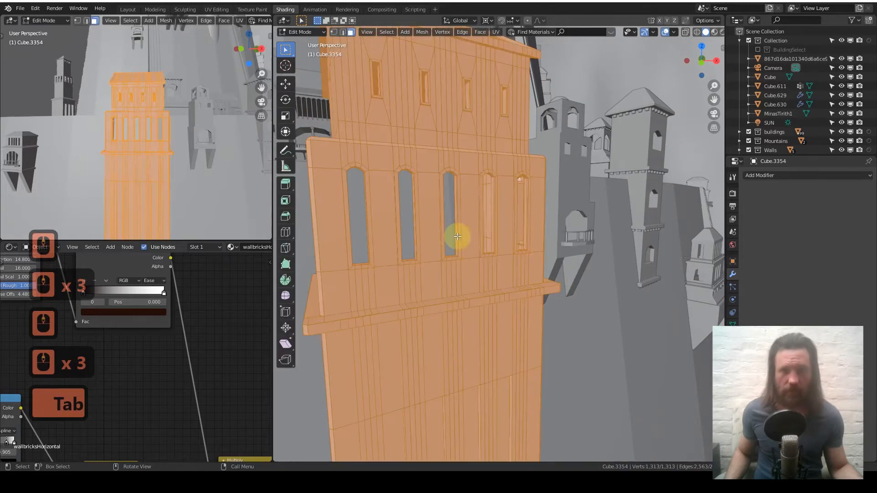
scroll(397, 178, "up", 3)
middle_click_drag(398, 173, 371, 157, "shift")
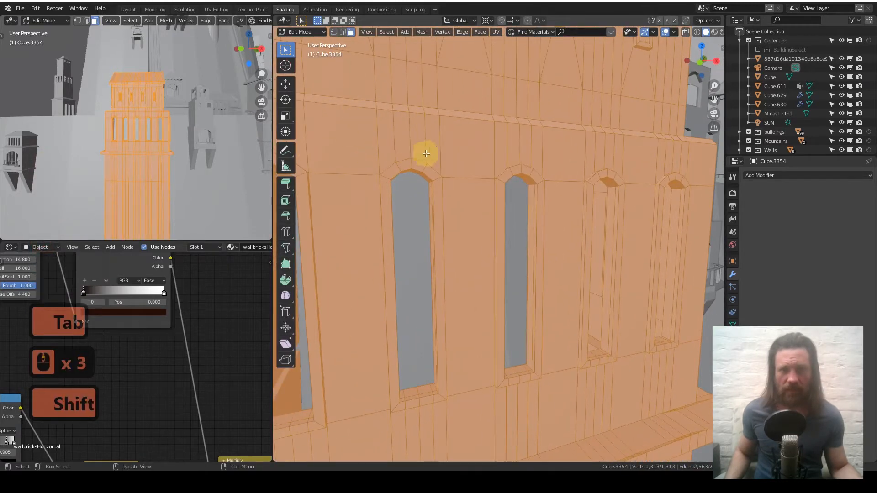
middle_click_drag(454, 157, 454, 184)
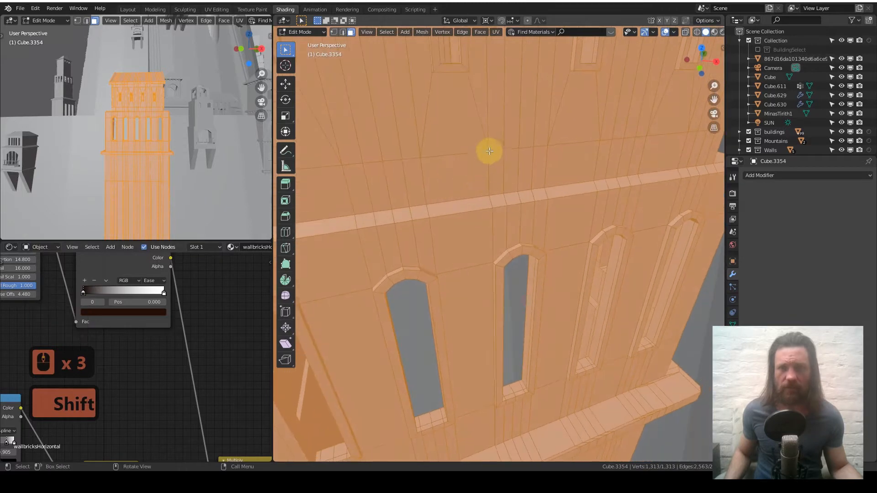
middle_click_drag(423, 98, 459, 155)
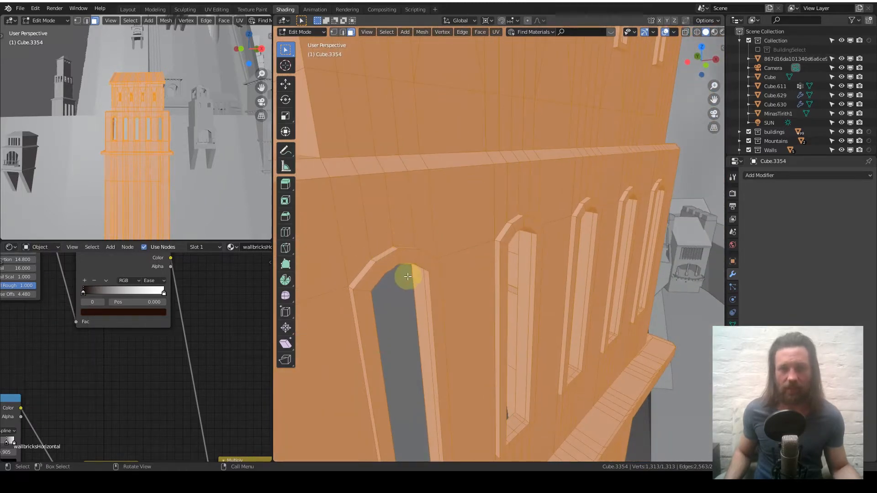
scroll(429, 139, "down", 9)
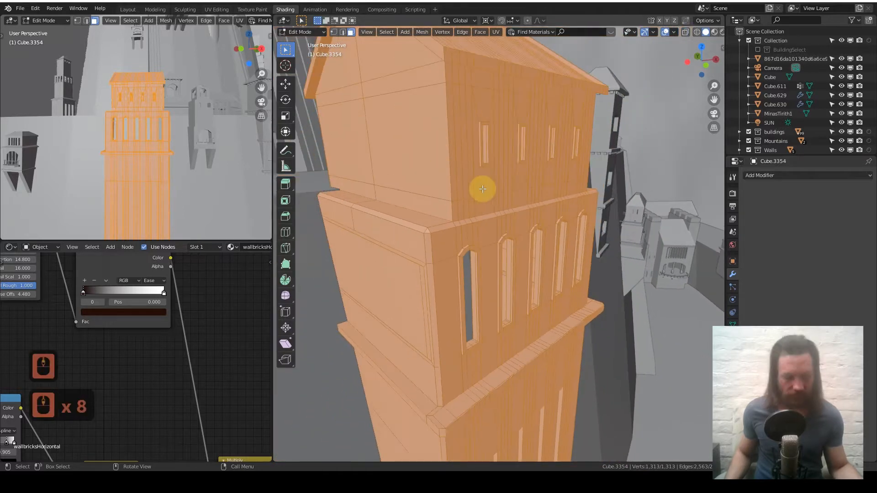
scroll(483, 189, "down", 1)
Compare the narrow vertical recesses on the tower's shaft in Object Mode and Edit Mode
key("Tab")
middle_click_drag(482, 188, 424, 272)
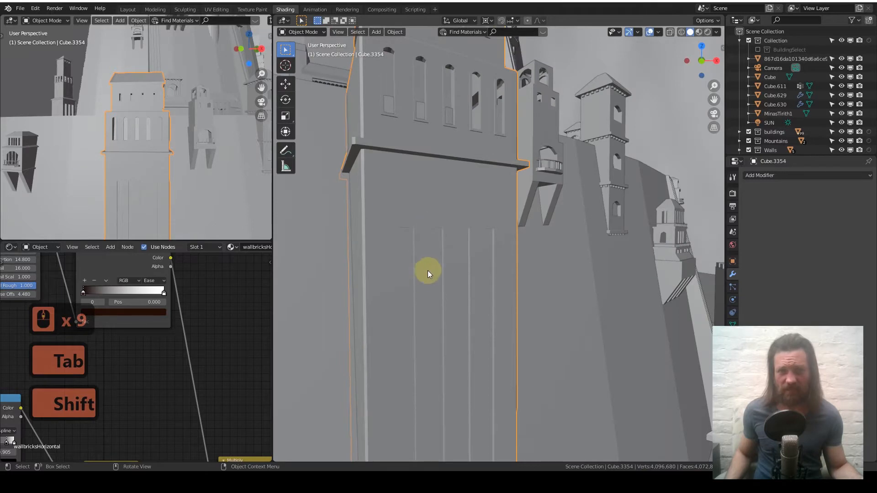
key("Tab")
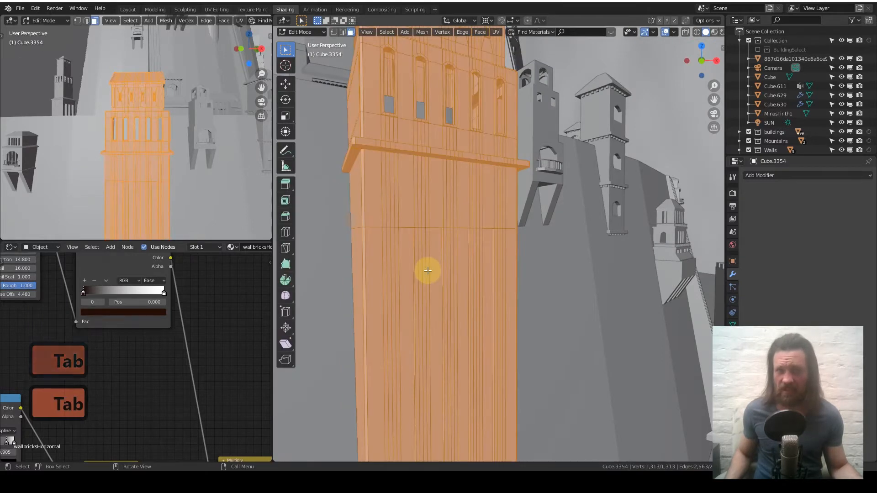
key("Tab")
Review the whole tiered city from the outside and through the scene camera
scroll(427, 269, "down", 11)
mouse_move(426, 268)
middle_mouse_down()
mouse_move(430, 261)
mouse_move(410, 267)
middle_mouse_up()
scroll(409, 267, "down", 3)
middle_click_drag(410, 297, 538, 249, "shift")
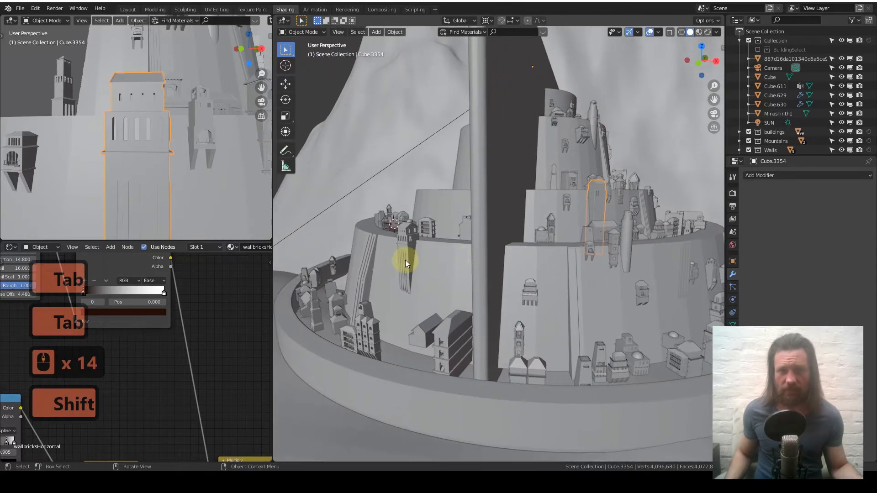
middle_click_drag(391, 285, 473, 261)
left_click(714, 113)
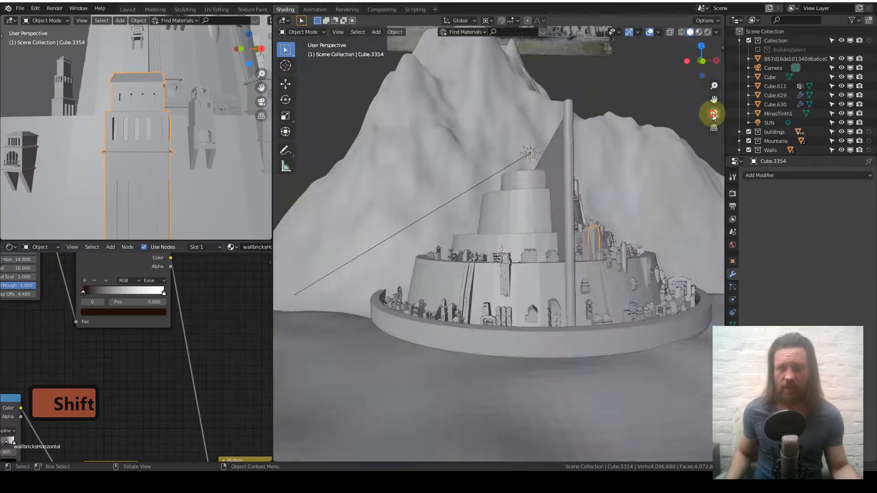
scroll(548, 261, "up", 3)
middle_click_drag(551, 270, 510, 232, "shift")
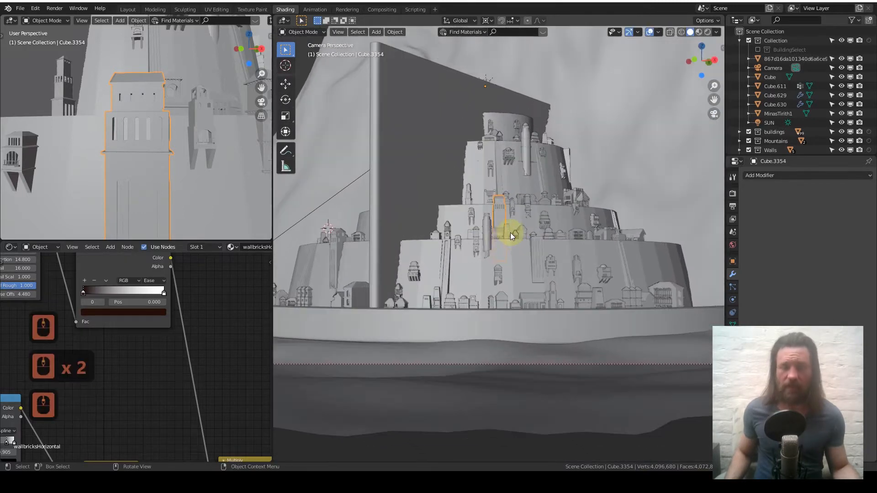
Select the outer ring wall and examine where it meets the terrain in the front orthographic view
left_click(385, 318)
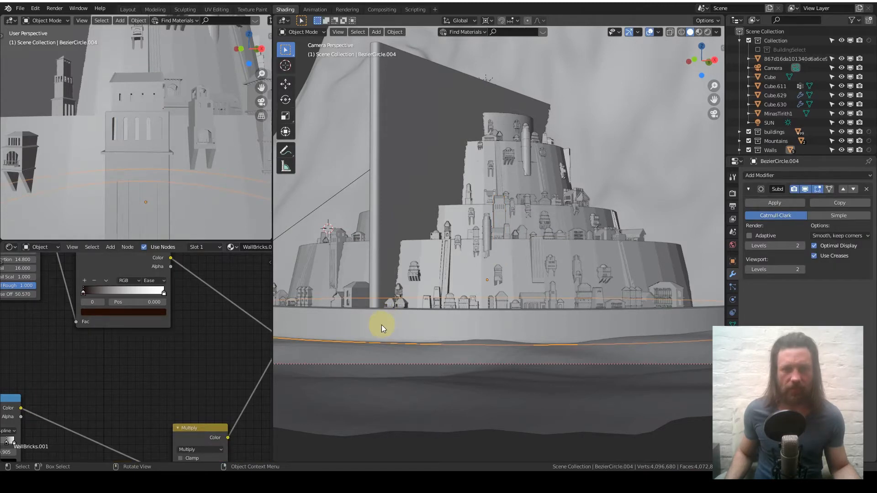
middle_click_drag(382, 324, 399, 342)
scroll(527, 332, "up", 4)
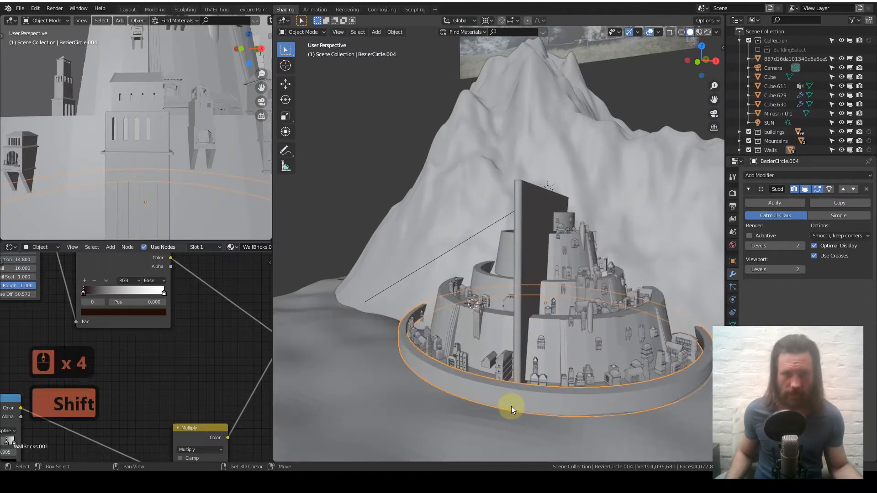
middle_click_drag(511, 406, 486, 358, "shift")
scroll(464, 314, "up", 4)
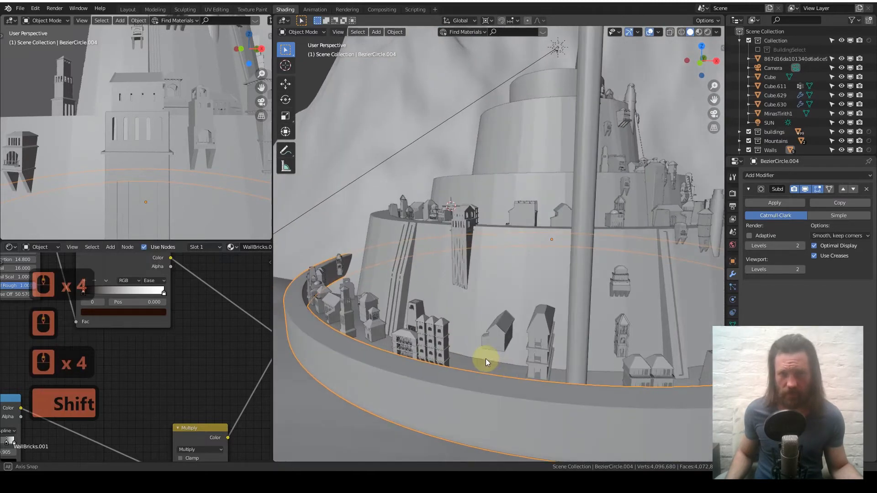
key("KP_1")
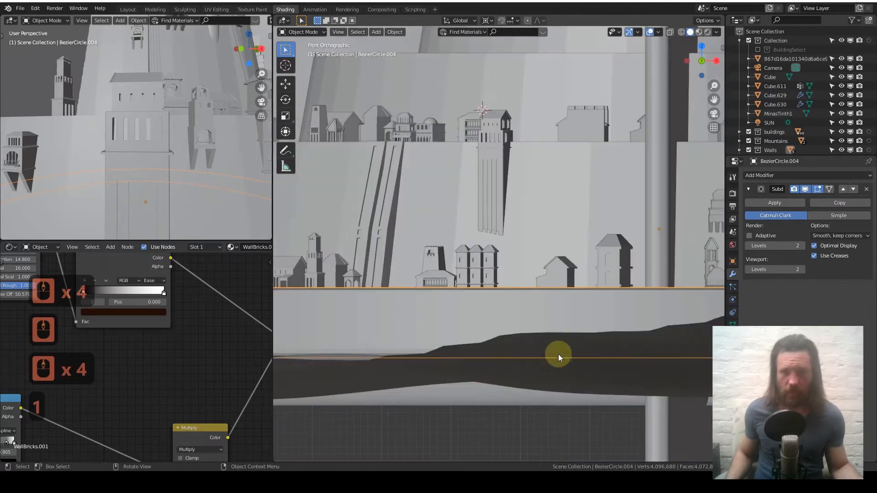
scroll(577, 335, "up", 4)
scroll(586, 305, "down", 3)
middle_click_drag(575, 295, 468, 274, "shift")
scroll(413, 327, "up", 2)
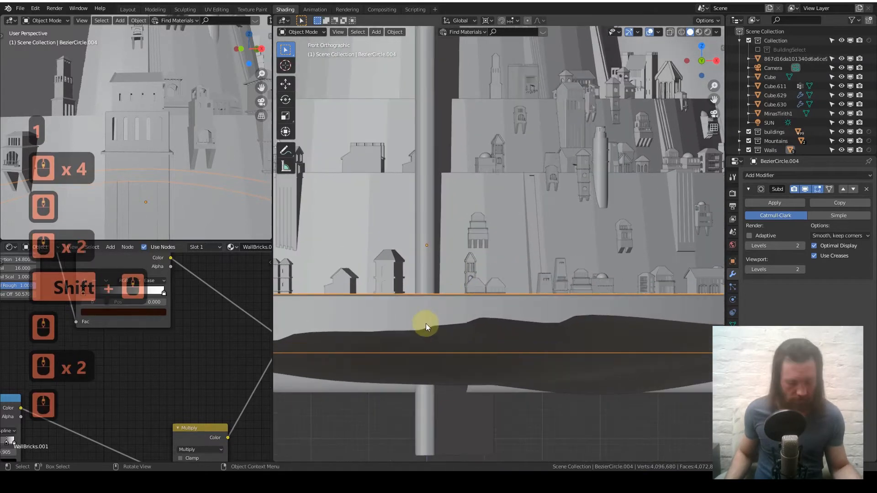
scroll(432, 325, "up", 3)
middle_click_drag(431, 326, 475, 296, "shift")
scroll(475, 296, "down", 12)
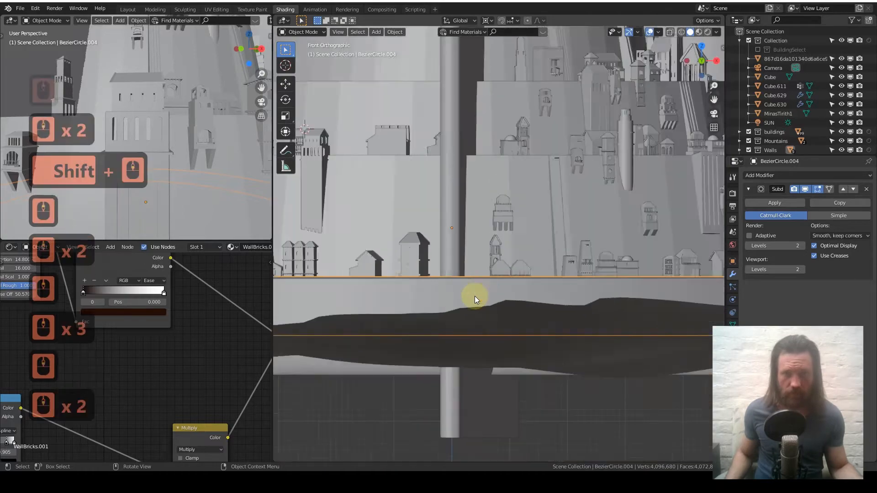
Study the outer wall and the grassy foreground in the reference photo above the mountain
middle_click_drag(503, 207, 424, 428, "shift")
scroll(442, 300, "up", 5)
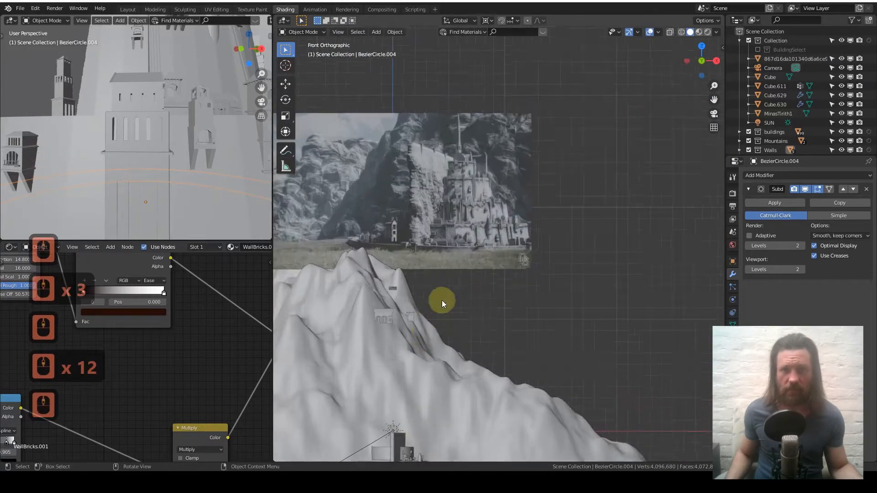
scroll(394, 273, "up", 3)
middle_click_drag(423, 262, 506, 276, "shift")
scroll(508, 268, "up", 2)
scroll(505, 275, "down", 11)
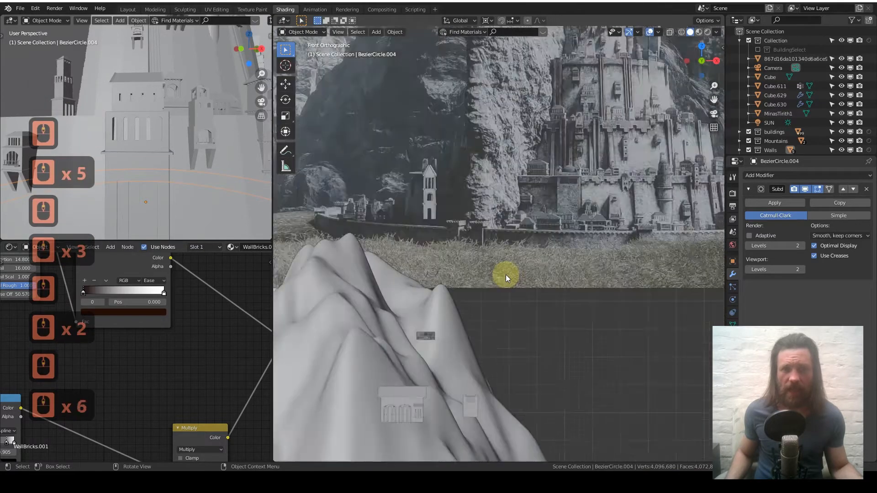
Delete the two adjacent front segments of the outer ring wall to open a gateway gap
middle_click_drag(451, 382, 460, 326, "shift")
scroll(459, 325, "up", 2)
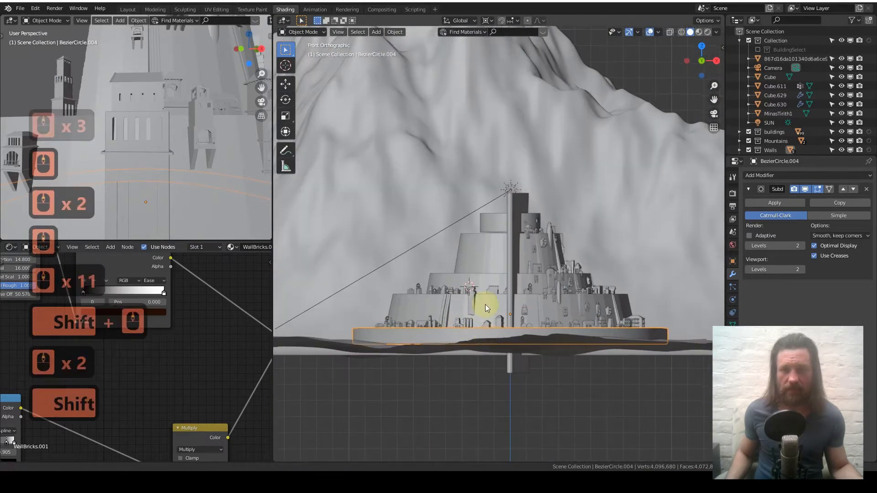
middle_click_drag(492, 349, 486, 290, "shift")
scroll(486, 290, "up", 5)
middle_click_drag(504, 322, 476, 278, "shift")
scroll(476, 278, "up", 2)
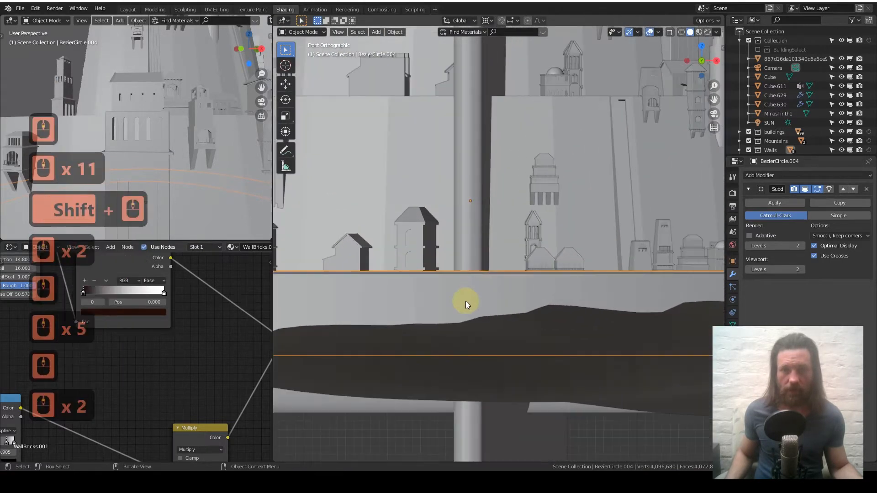
key("Tab")
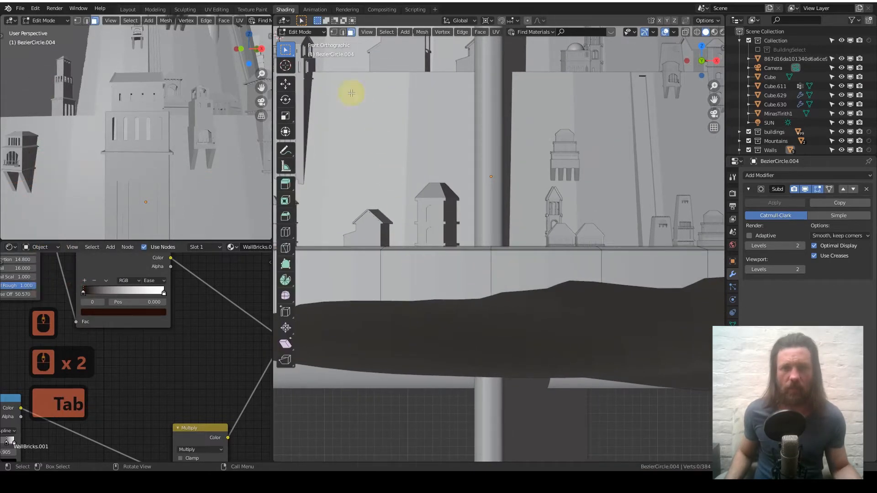
left_click(437, 252)
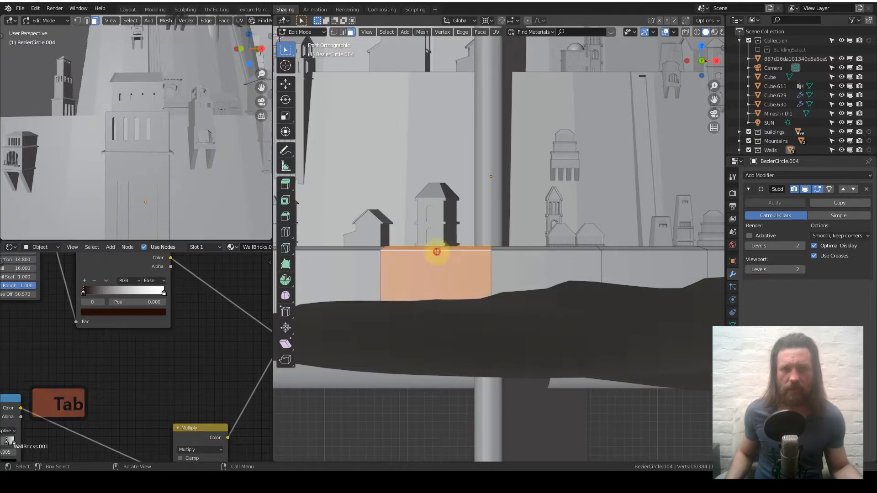
left_click(545, 252, "shift")
key("x")
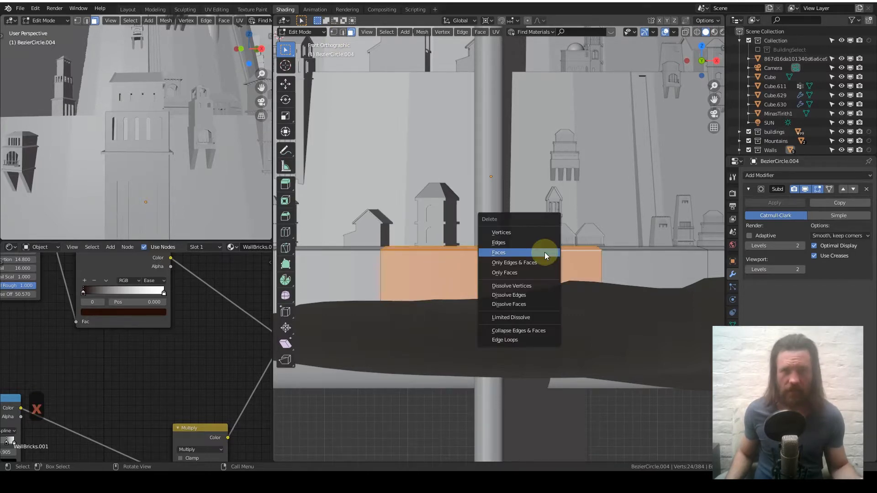
left_click(544, 253)
Place the 3D cursor on the ground midway between the two cut ends of the outer wall
middle_click_drag(653, 282, 461, 329)
scroll(462, 328, "up", 4)
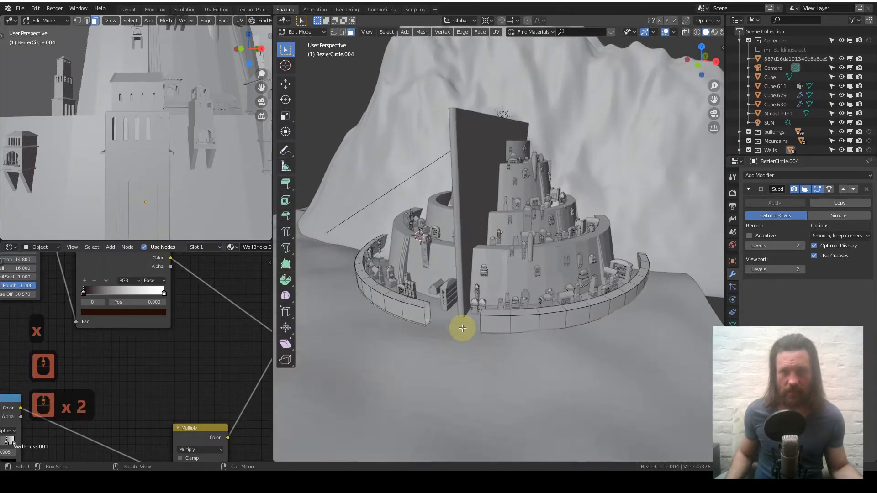
middle_click_drag(417, 368, 486, 296, "shift")
scroll(469, 307, "up", 1)
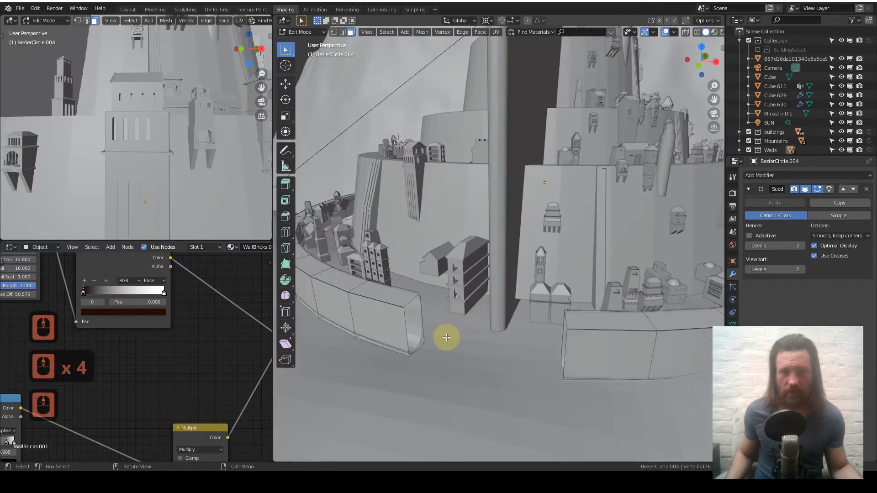
middle_click_drag(446, 337, 450, 333)
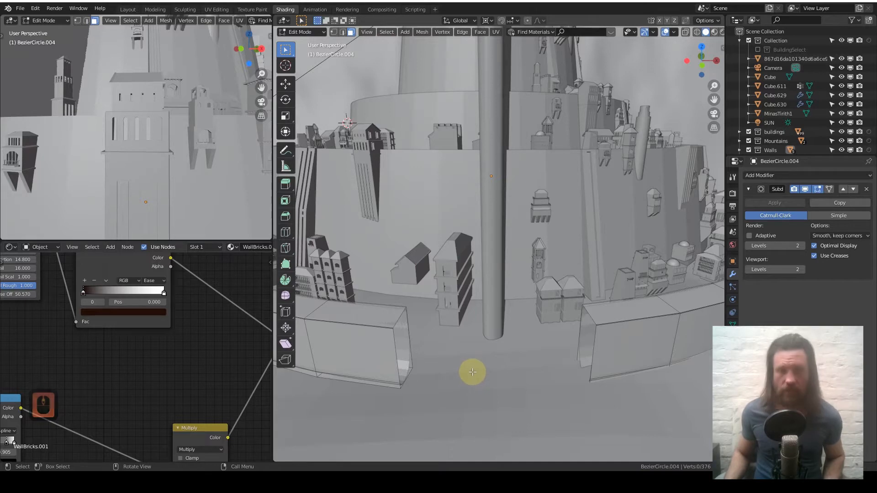
key("shift")
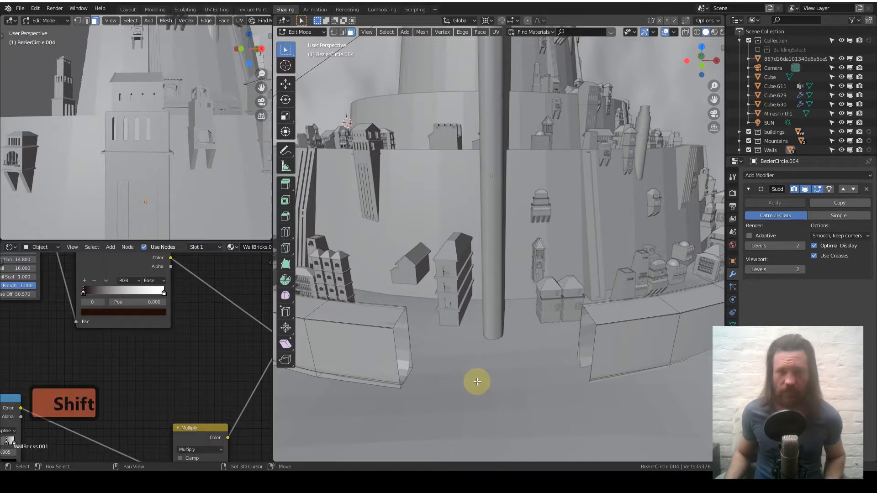
middle_click_drag(488, 410, 515, 291, "shift")
key("shift+a")
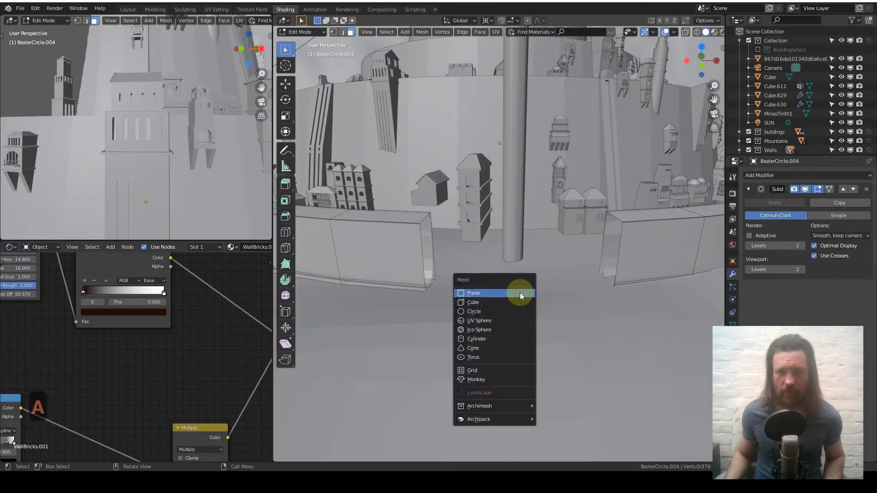
left_click(515, 303)
key("s")
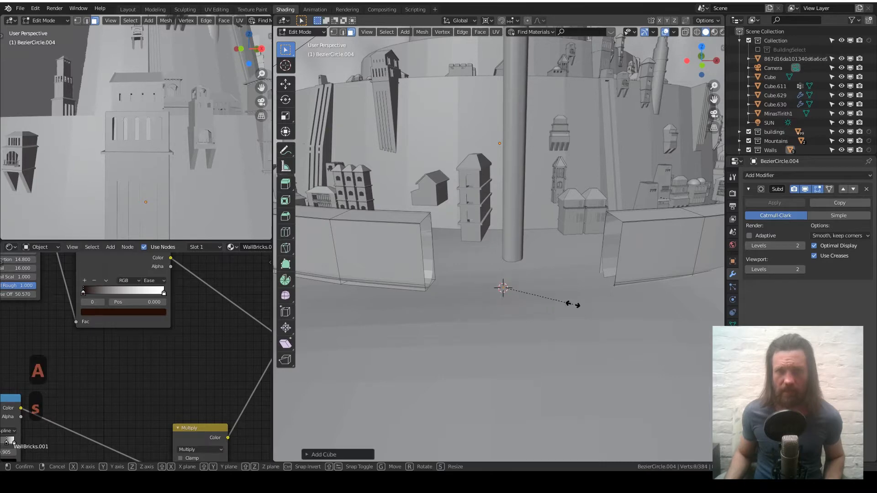
left_click(287, 431)
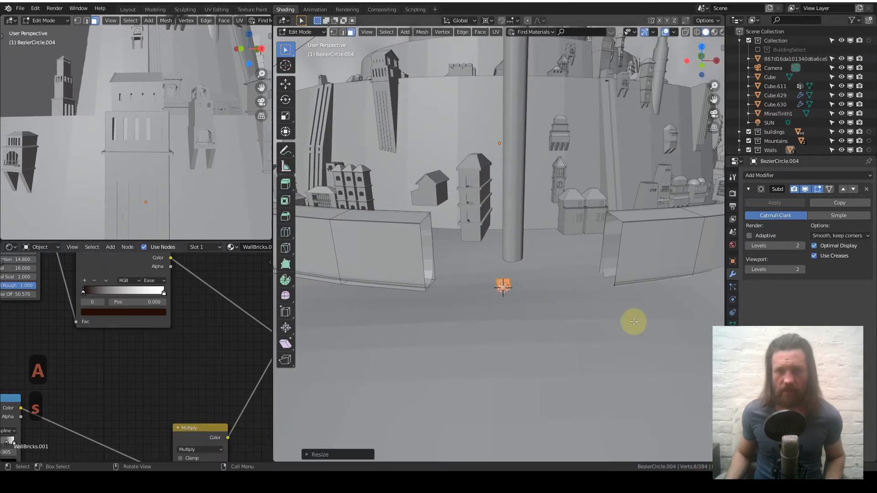
key("s")
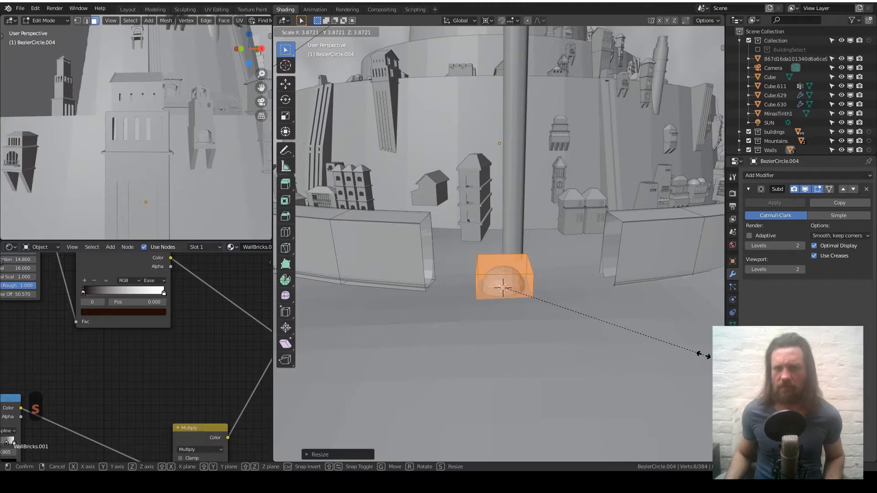
right_click(700, 355)
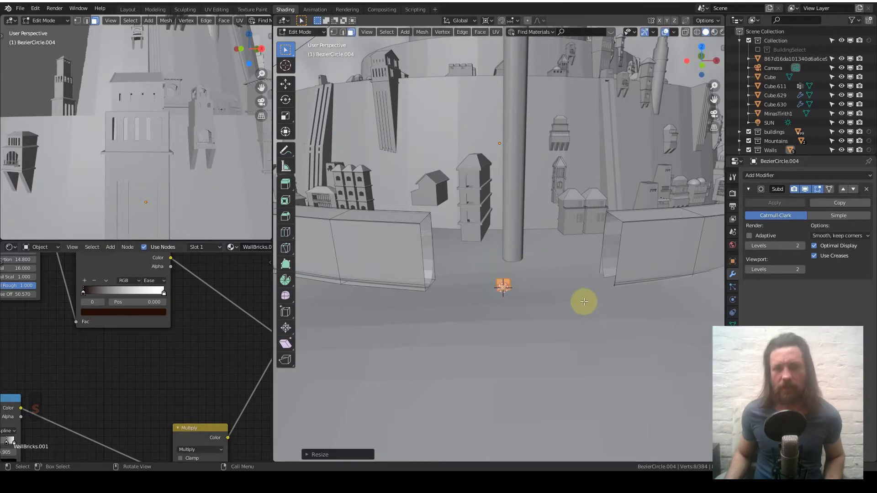
key("x")
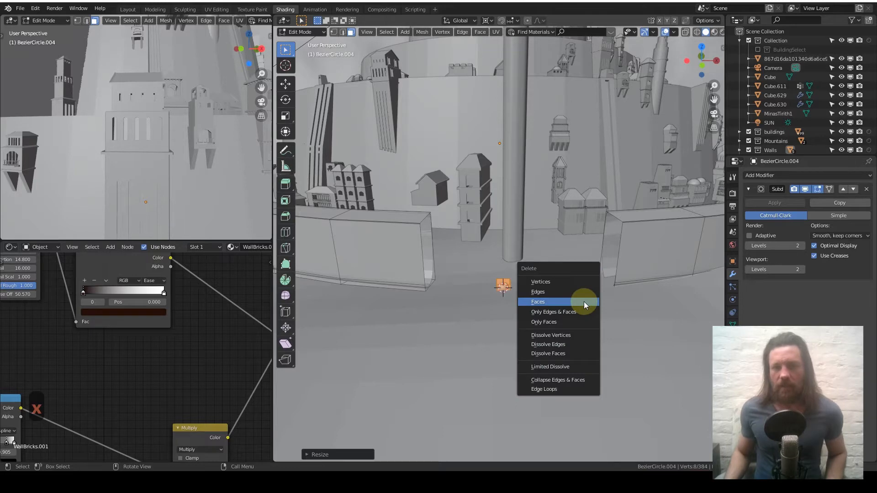
left_click(584, 301)
Add a cube as a separate object at the 3D cursor and enlarge it into a gate block about as tall as the wall
key("Tab")
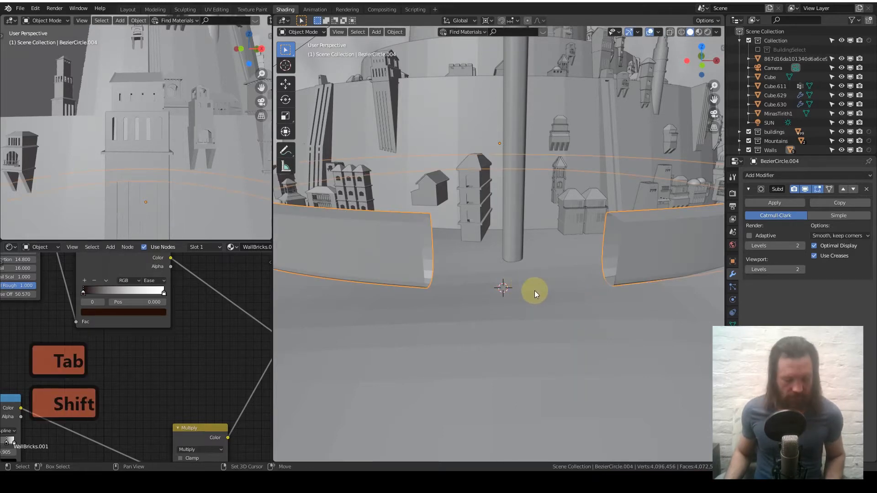
key("shift+a")
mouse_move(542, 285)
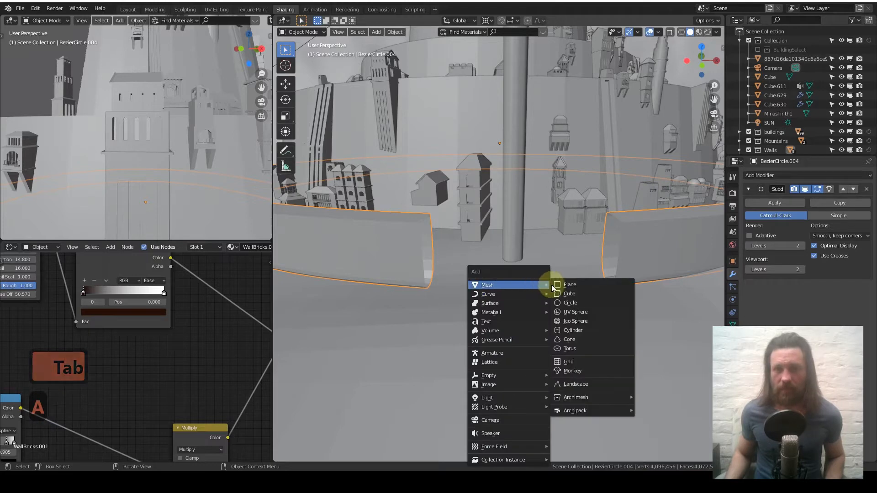
left_click(566, 293)
key("s")
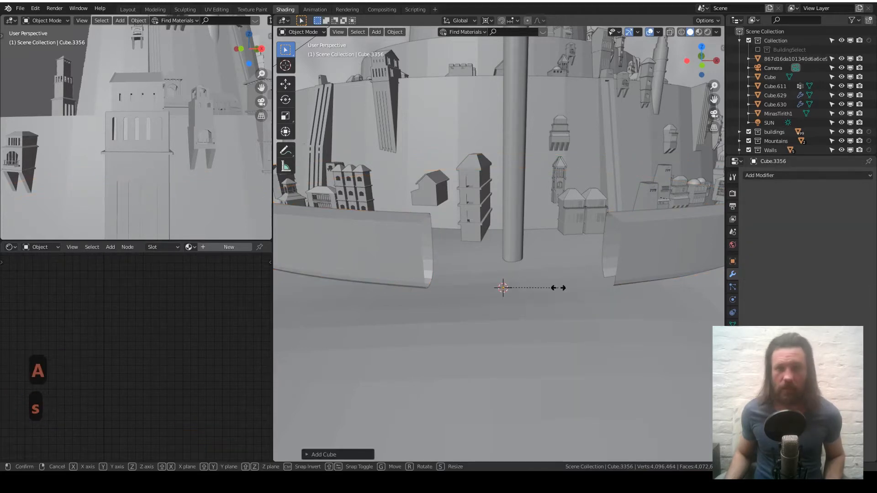
left_click(709, 366)
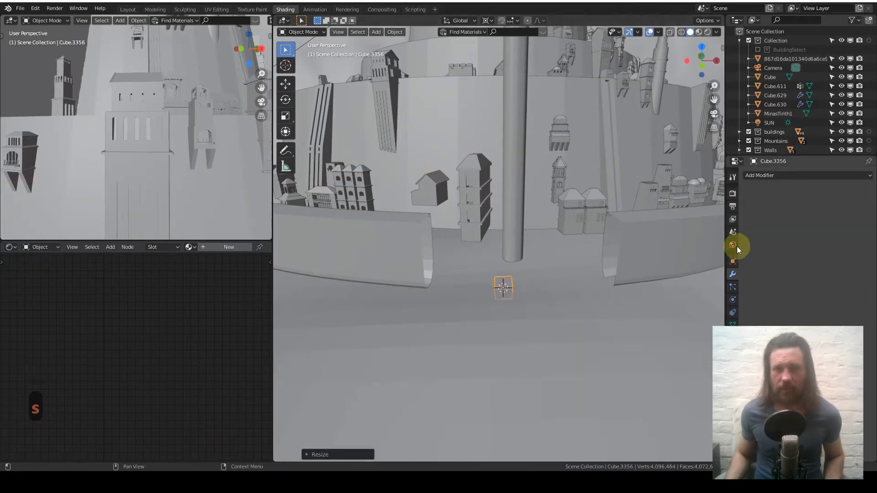
key("s")
left_click(639, 152)
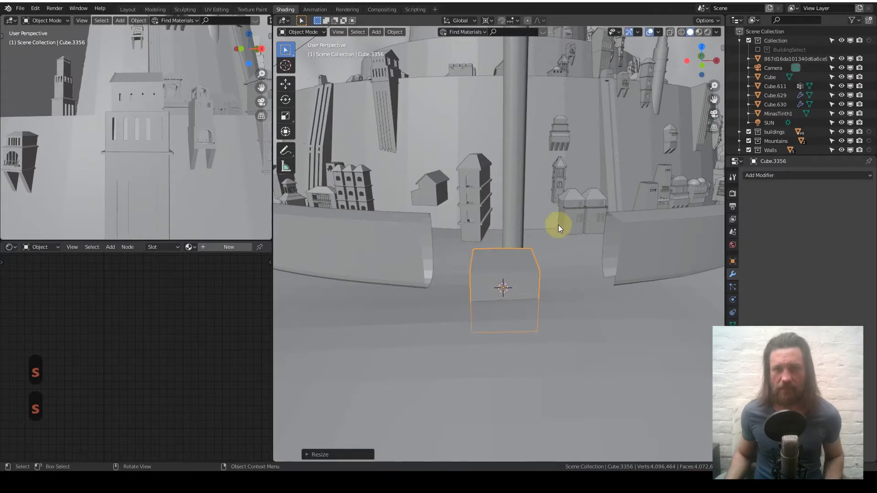
key("s")
left_click(588, 219)
Hide the terrain plane that covers the base of the outer wall in the front orthographic view
key("1")
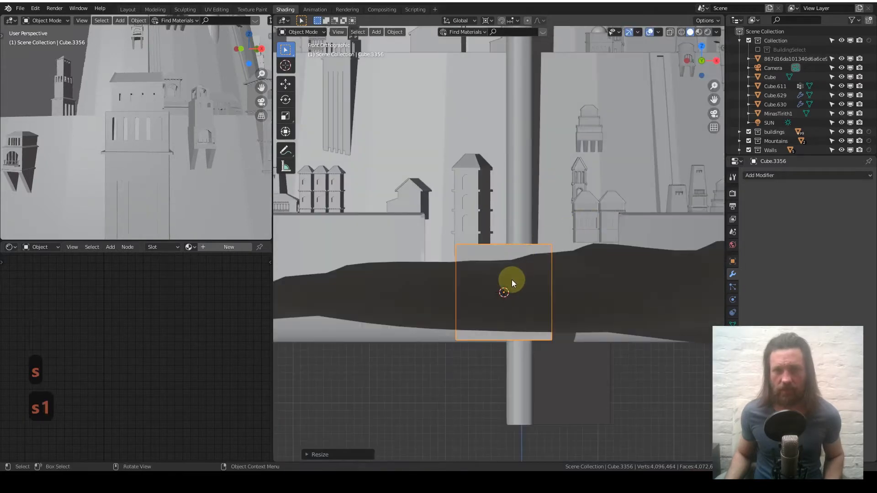
middle_click_drag(512, 280, 526, 312, "shift")
left_click(624, 329)
key("h")
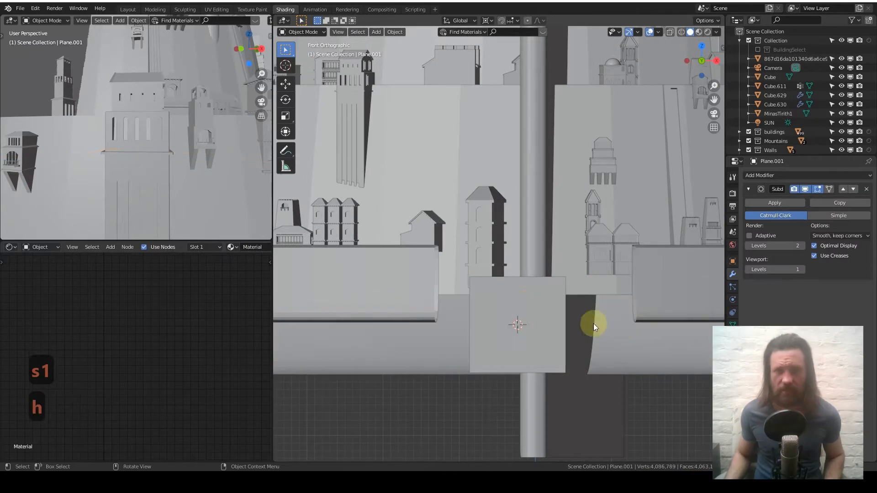
Move the cube up beside the left-hand cut end of the outer wall and narrow it along X
left_click(539, 327)
key("g")
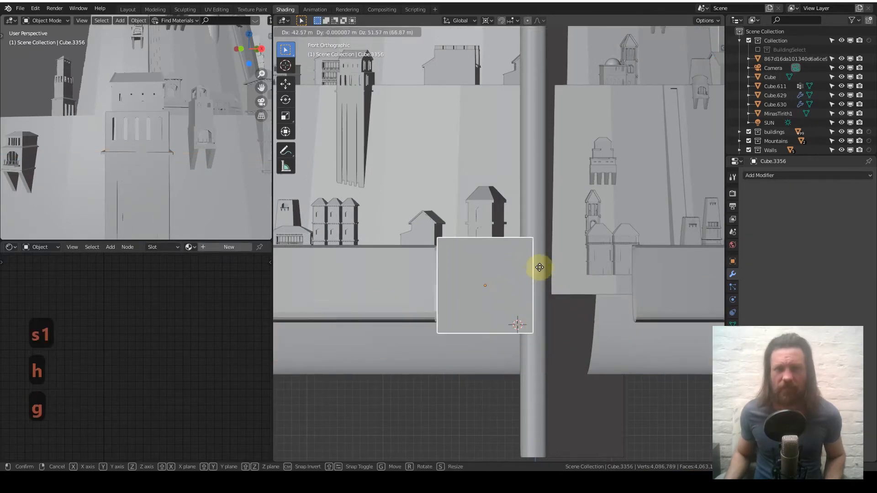
left_click(524, 258)
key("s")
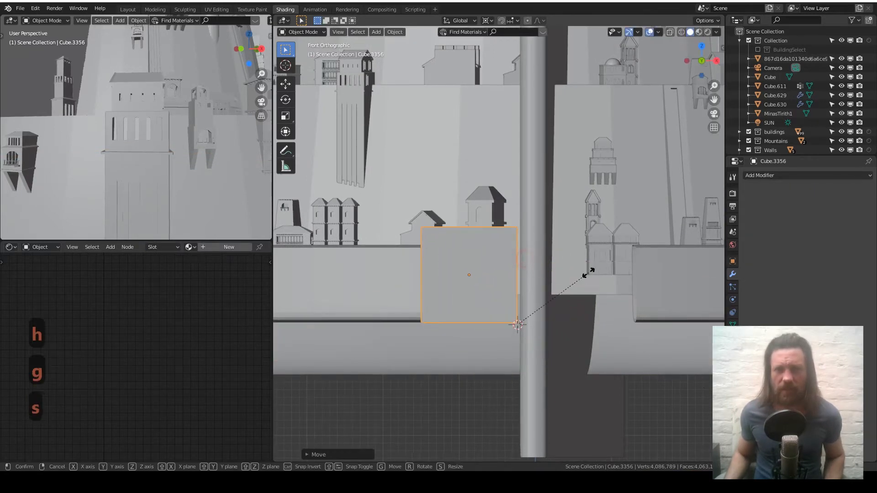
key("x")
left_click(563, 276)
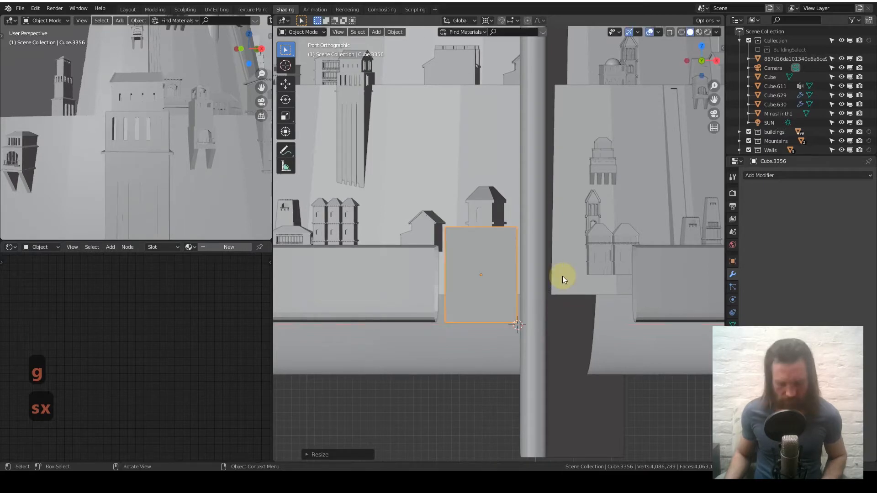
With the pivot at Bounding Box Center, set the block against the wall end, scale it about 1.26 along Z and raise it about 15 m
key("period")
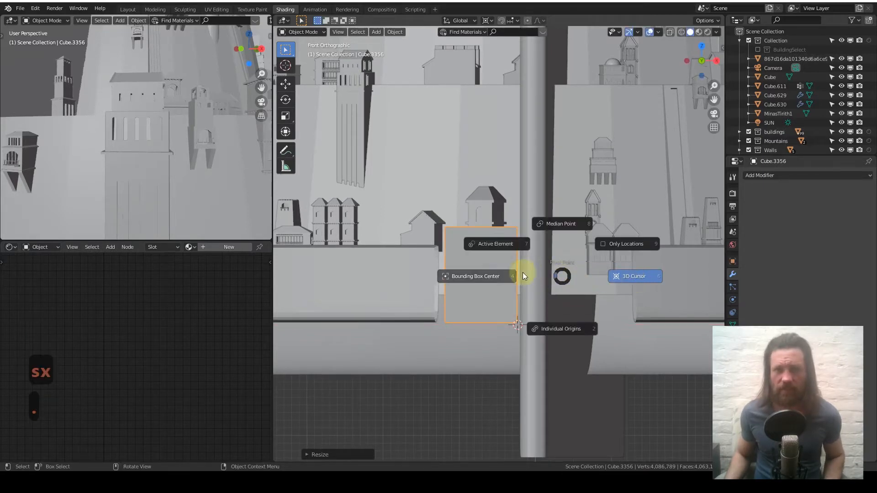
left_click(486, 277)
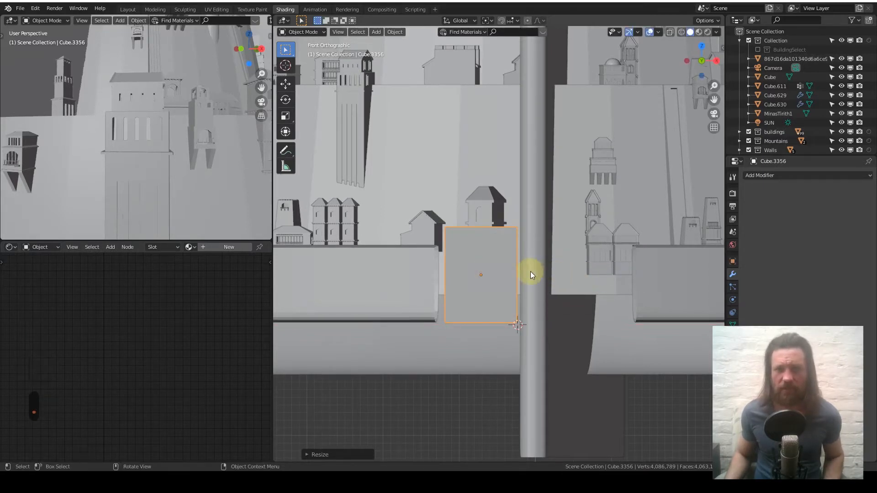
key("g")
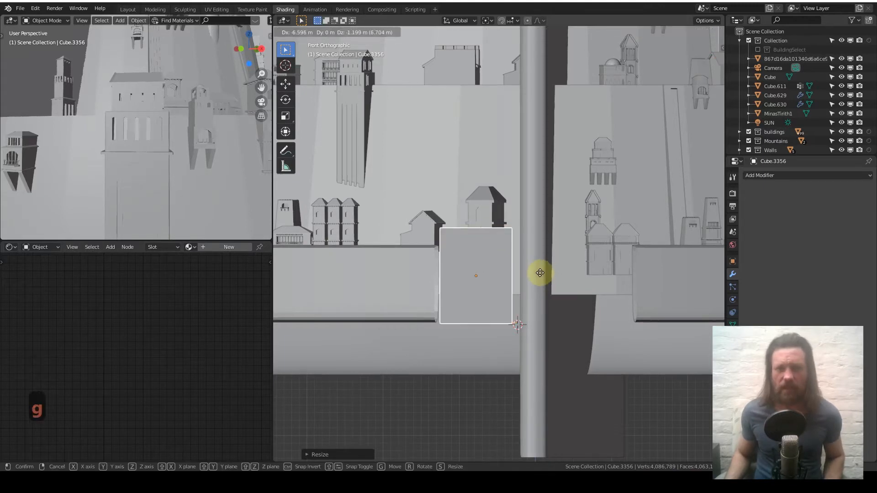
key("s")
key("z")
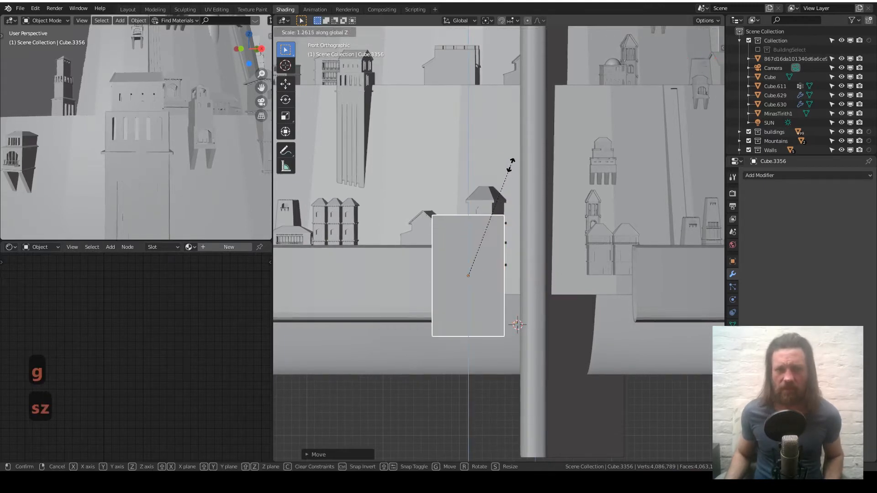
left_click(503, 205)
key("g")
key("z")
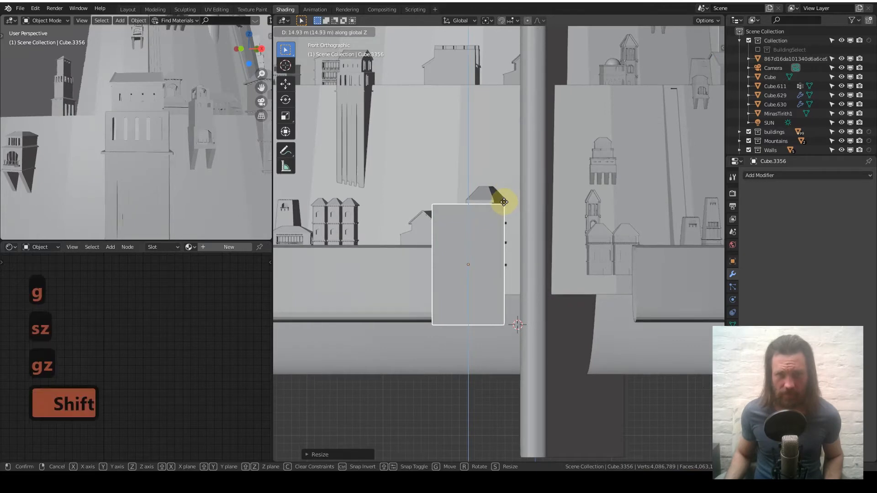
left_click(503, 202)
Adjust the gate block's position over the wall's cut end in top view and check its fit in perspective
key("KP_7")
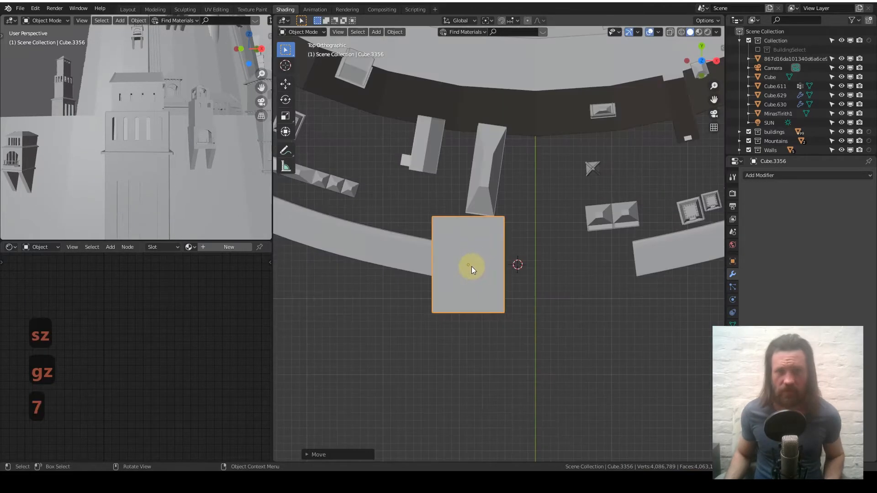
key("g")
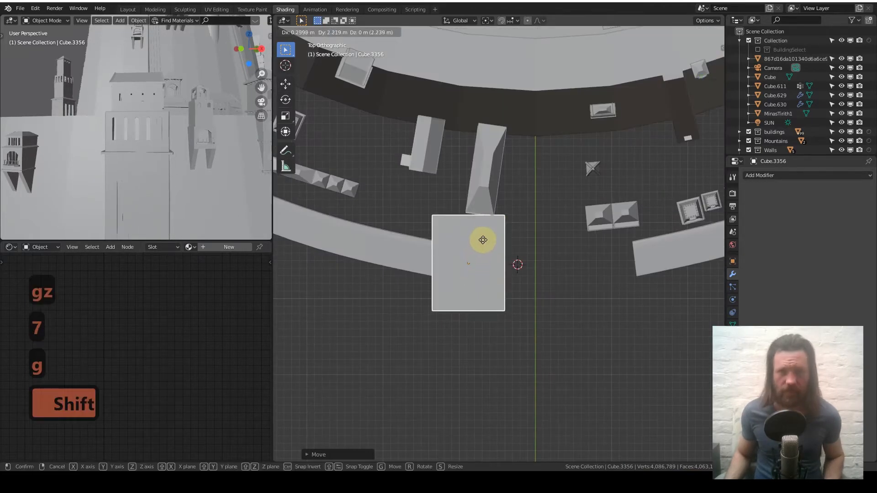
left_click(484, 267)
scroll(484, 264, "down", 6)
middle_click_drag(484, 264, 491, 199)
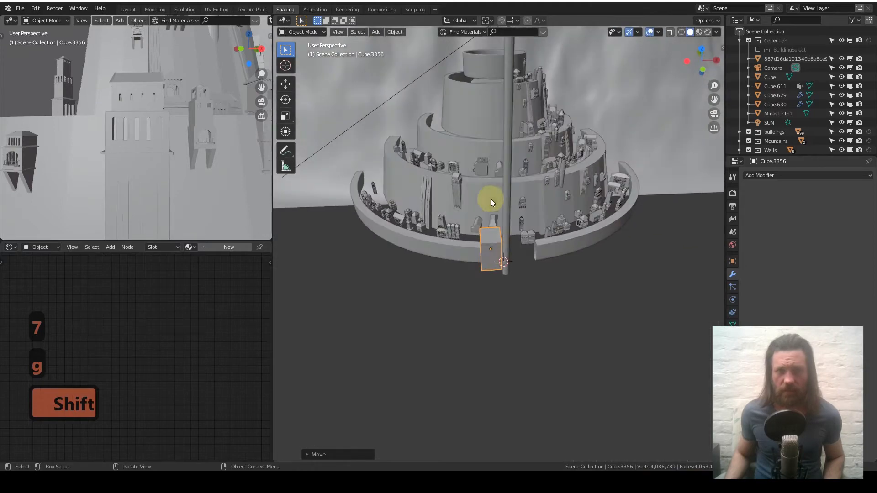
scroll(498, 270, "up", 2)
middle_click_drag(498, 270, 492, 228, "shift")
middle_click_drag(472, 218, 453, 224)
Create a linked duplicate of the gate block in the same position
key("KP_7")
key("alt+d")
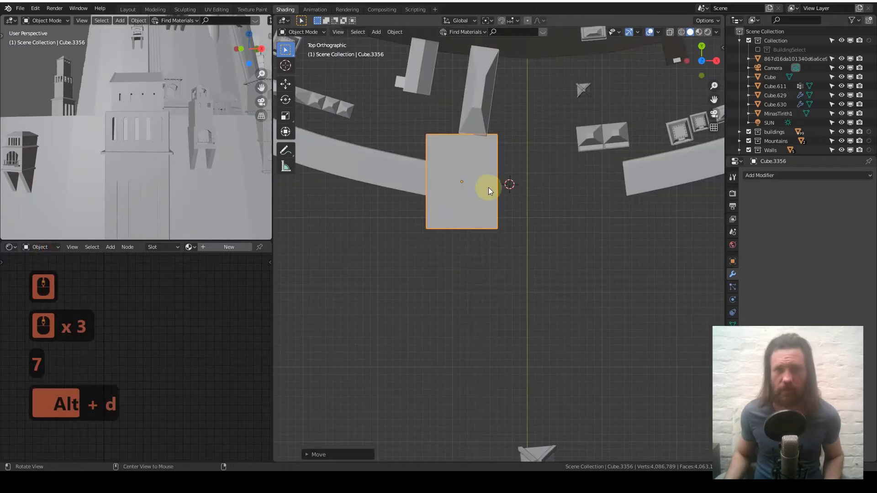
right_click(618, 190)
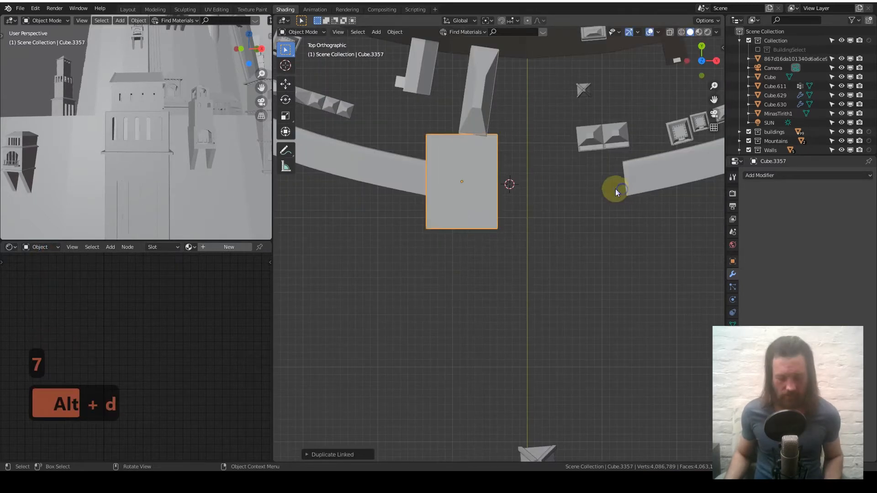
Delete the linked duplicate of the gate block and select the original block at the wall's cut end
key("x")
left_click(523, 218)
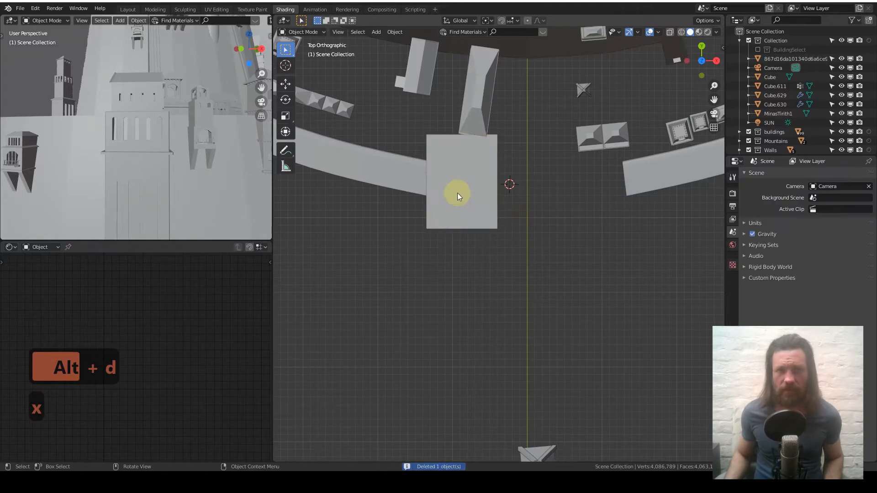
left_click(466, 199)
Examine the gate towers in the front-view reference image and compare them with the gate block at the wall end
middle_click_drag(465, 199, 491, 288)
scroll(479, 248, "up", 2)
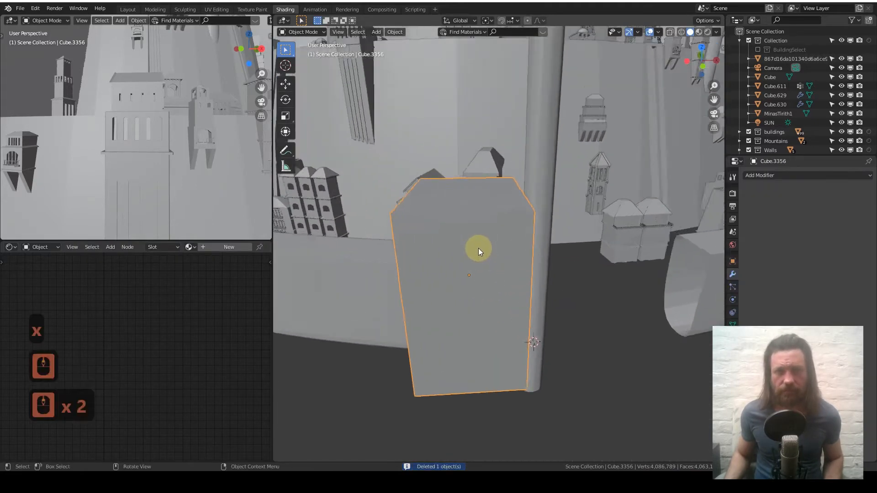
scroll(478, 248, "up", 2)
middle_click_drag(476, 246, 525, 209)
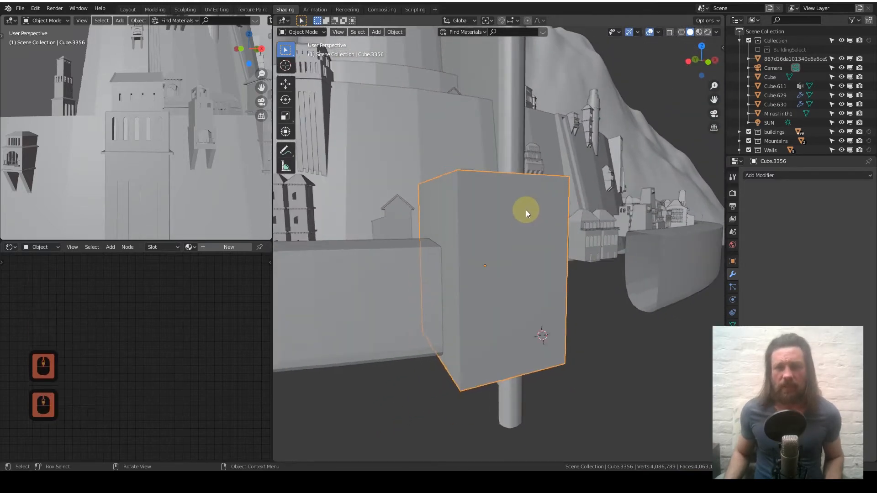
key("1")
scroll(523, 212, "down", 7)
scroll(513, 136, "up", 5, "shift")
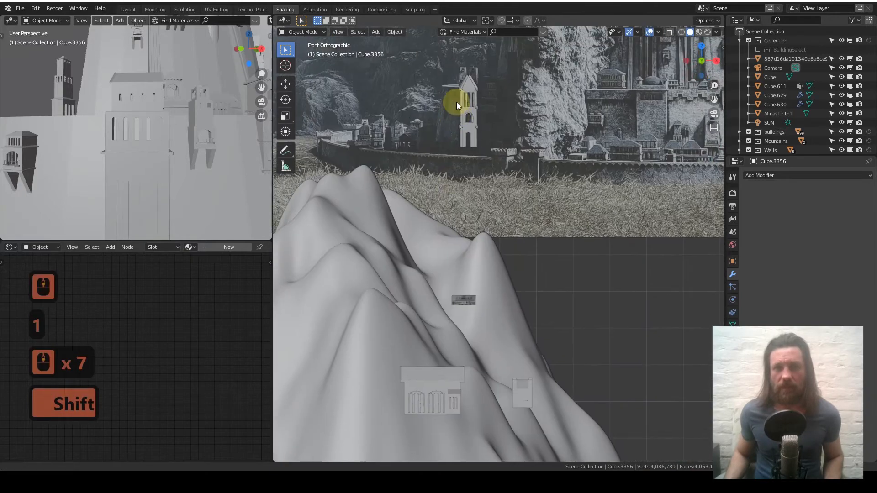
middle_click_drag(481, 176, 475, 195, "shift")
middle_click_drag(401, 328, 497, 222, "shift")
scroll(496, 223, "up", 10)
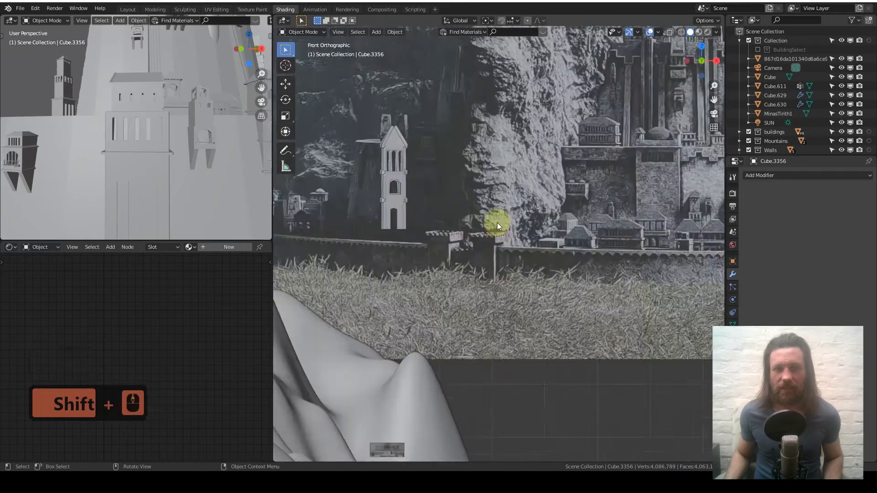
middle_click_drag(430, 220, 679, 228, "shift")
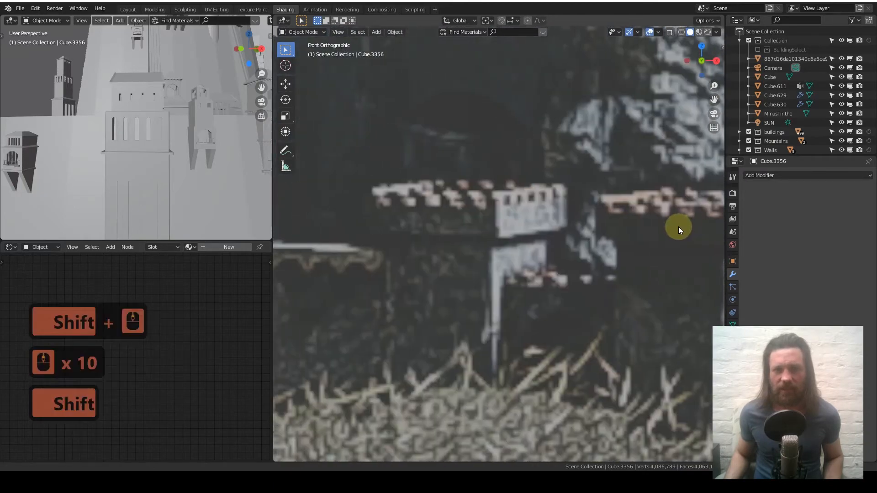
scroll(603, 226, "down", 17)
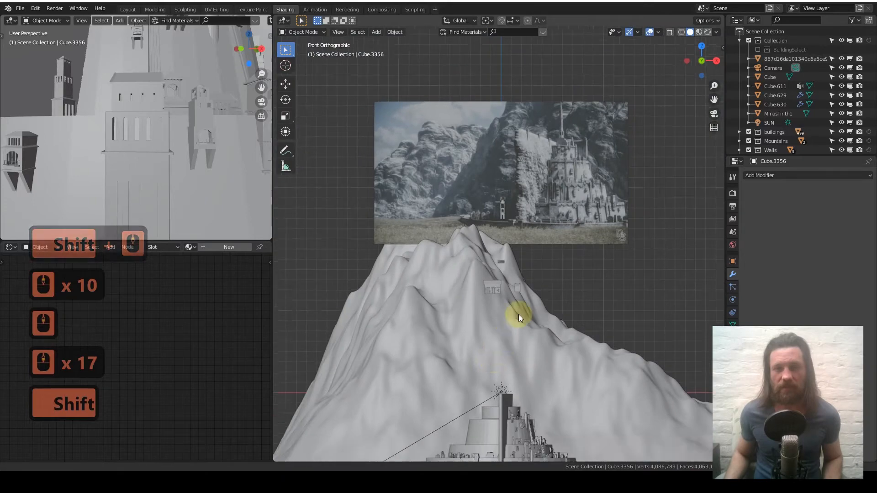
middle_click_drag(519, 314, 590, 212, "shift")
scroll(599, 315, "up", 4)
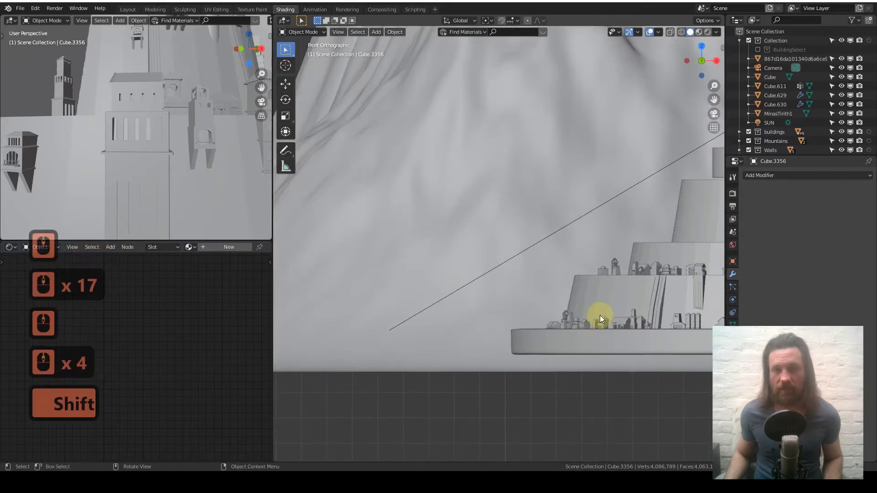
middle_click_drag(600, 315, 528, 240, "shift")
scroll(603, 258, "up", 3)
middle_click_drag(604, 258, 447, 202, "shift")
scroll(533, 211, "up", 3)
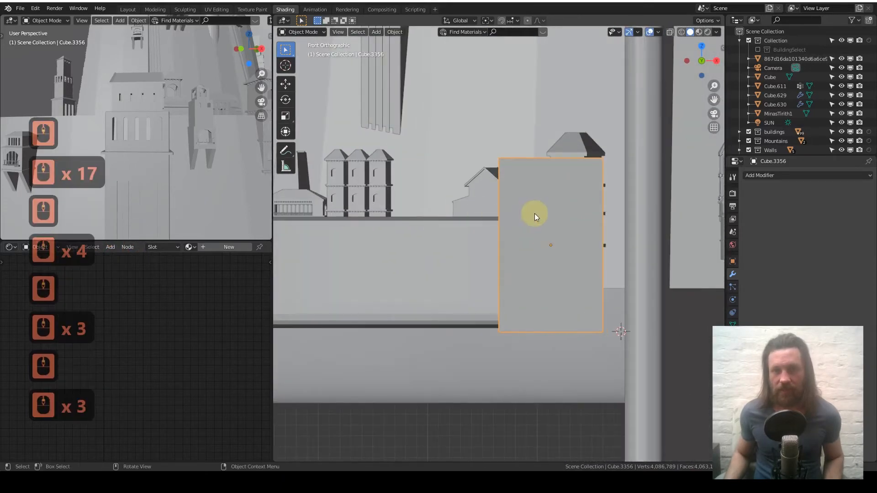
mouse_move(535, 213)
middle_mouse_down()
mouse_move(550, 234)
mouse_move(537, 205)
middle_mouse_up()
scroll(502, 233, "down", 9)
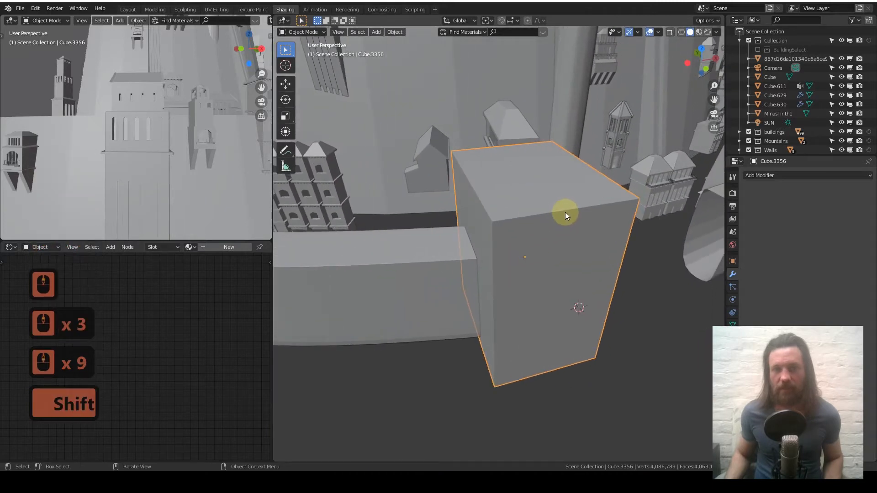
left_click(783, 176)
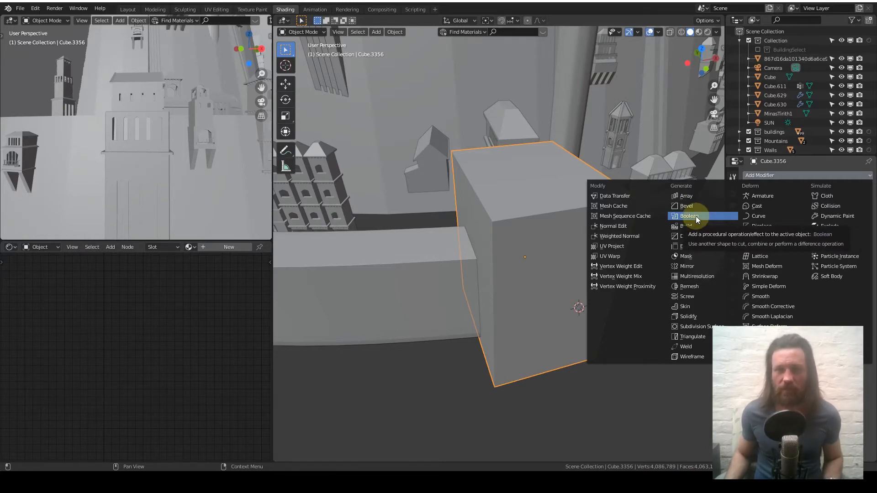
key("Tab")
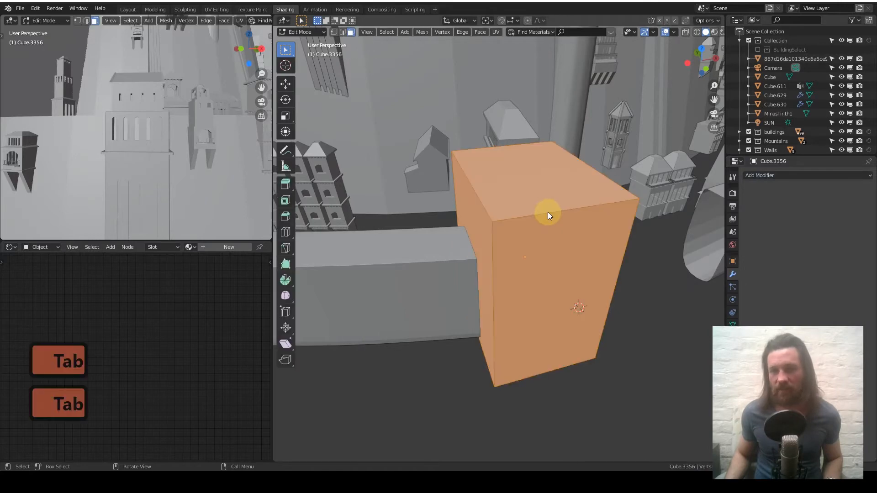
key("Tab")
Place the 3D cursor at the gate block's origin and add a mesh cube there
mouse_move(553, 215)
middle_mouse_down()
mouse_move(564, 188)
mouse_move(573, 202)
mouse_move(558, 205)
mouse_move(567, 193)
mouse_move(558, 212)
middle_mouse_up()
key("7")
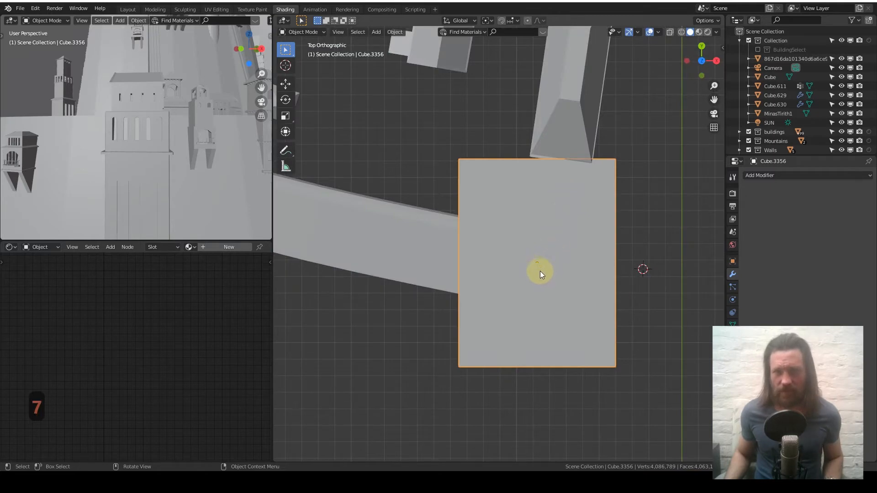
middle_click_drag(540, 270, 556, 232, "shift")
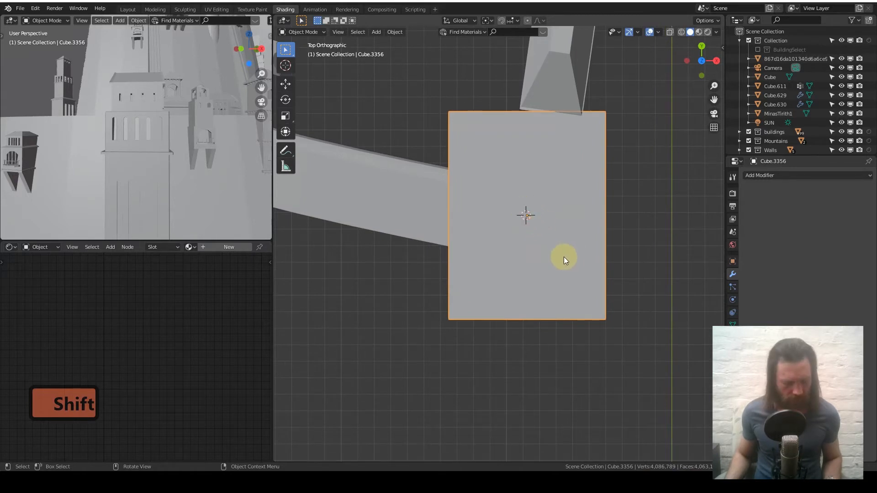
key("shift+a")
mouse_move(564, 256)
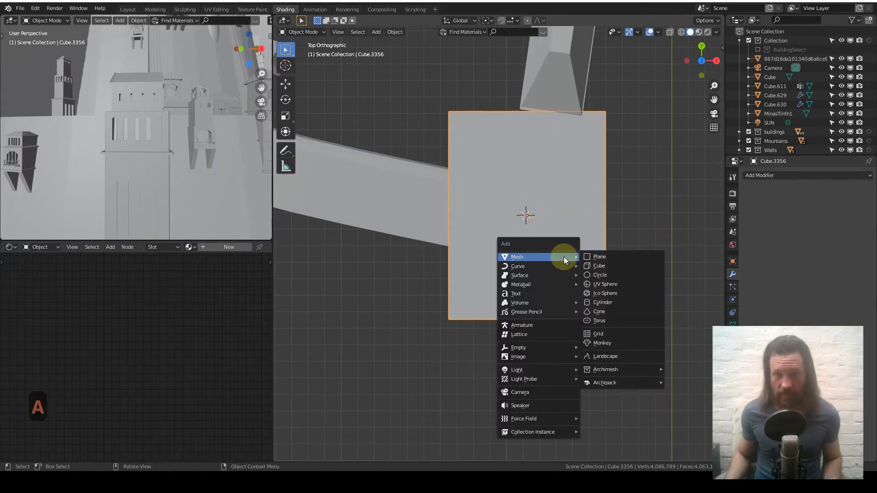
left_click(598, 267)
In front view, move the new cube up above the gate block's top and scale it up uniformly as a battlement
key("1")
key("g")
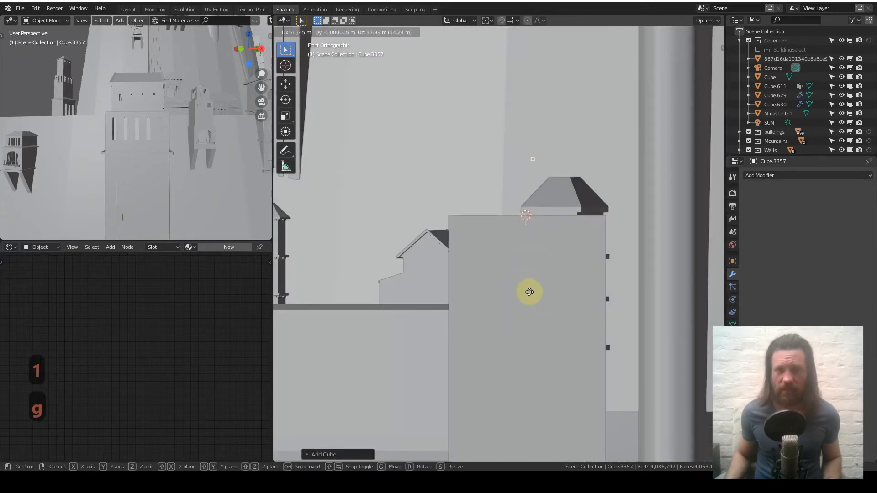
left_click(512, 303)
key("s")
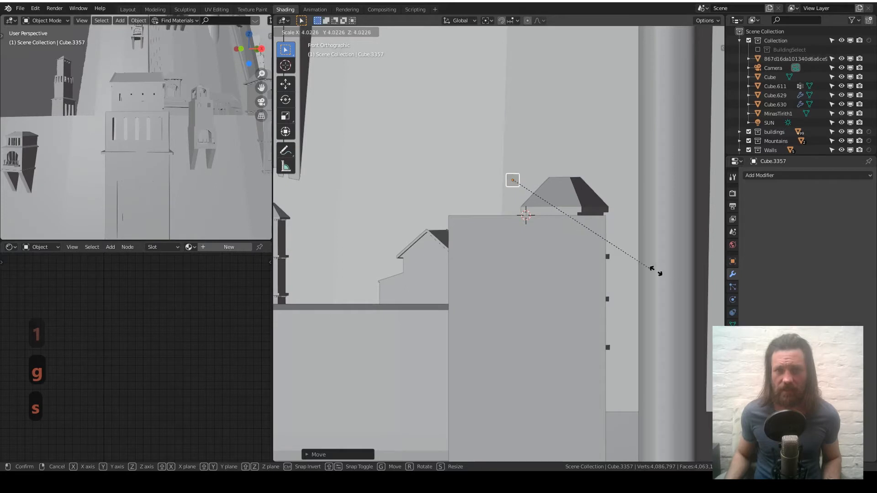
left_click(709, 292)
In top view, move the battlement cube to the gate block's front-left corner, about 32 m along -X and 56 m along -Y
key("7")
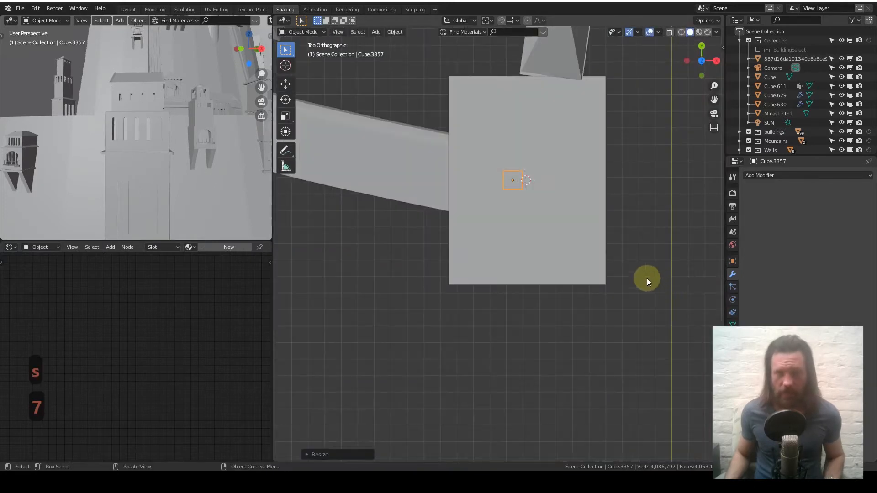
scroll(564, 212, "up", 2)
middle_click_drag(575, 221, 592, 205, "shift")
key("f")
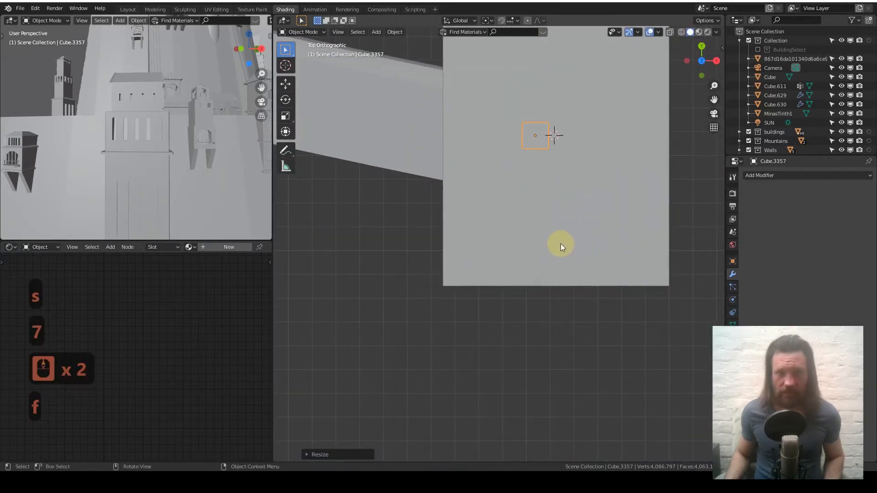
key("g")
key("shift")
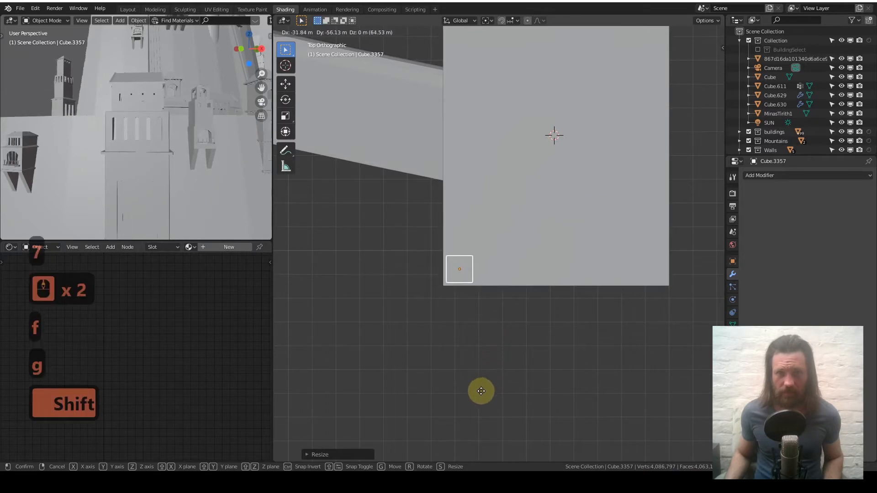
left_click(470, 290)
Fine-tune the battlement cube's position in top view so its outer sides sit flush with the gate block's corner
scroll(457, 283, "up", 3)
middle_click_drag(456, 284, 519, 178, "shift")
scroll(520, 186, "up", 2)
scroll(498, 193, "up", 2)
key("g")
key("shift")
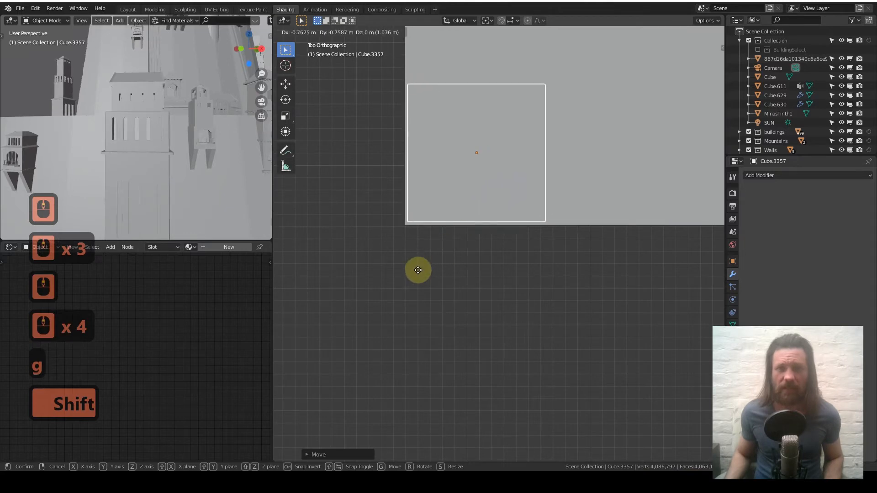
left_click(470, 163)
Lower the battlement cube along Z until it rests on the gate block's top face
scroll(470, 173, "down", 2)
middle_click_drag(472, 182, 477, 89)
key("g")
key("z")
key("shift")
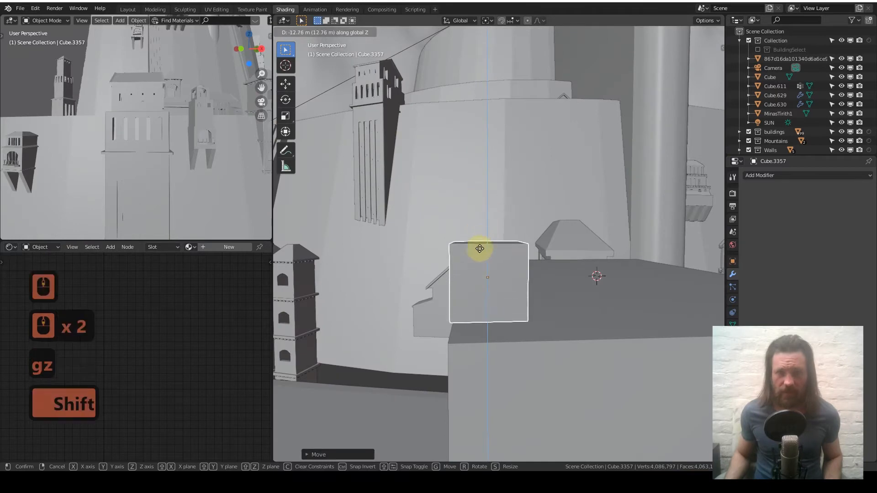
left_click(494, 456)
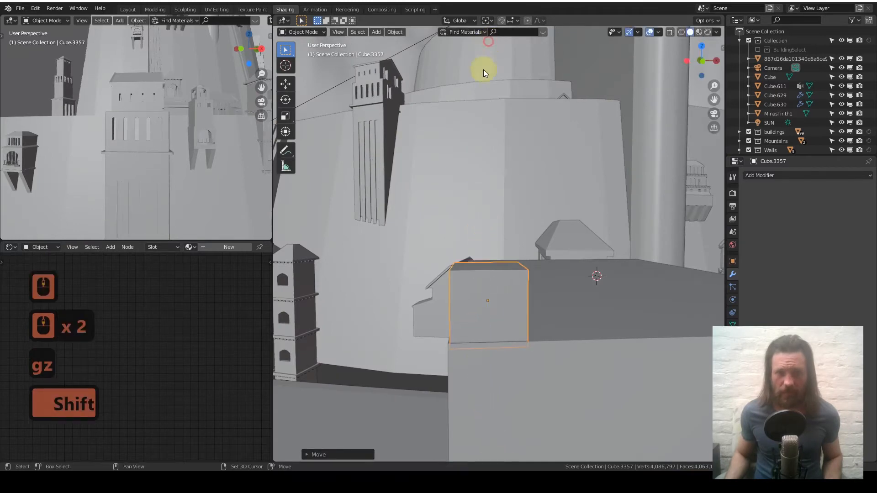
Add an Array modifier to the battlement cube and set its relative X offset to 1.840
key("KP_7")
scroll(521, 315, "down", 6)
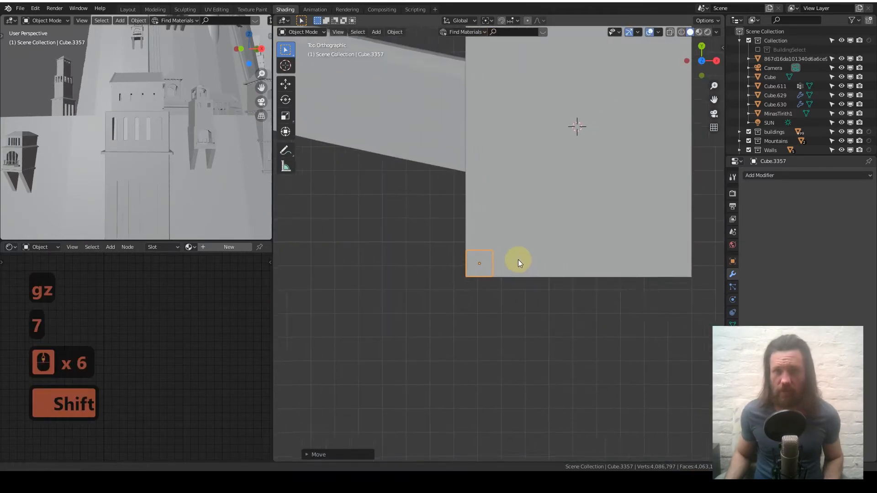
left_click(770, 175)
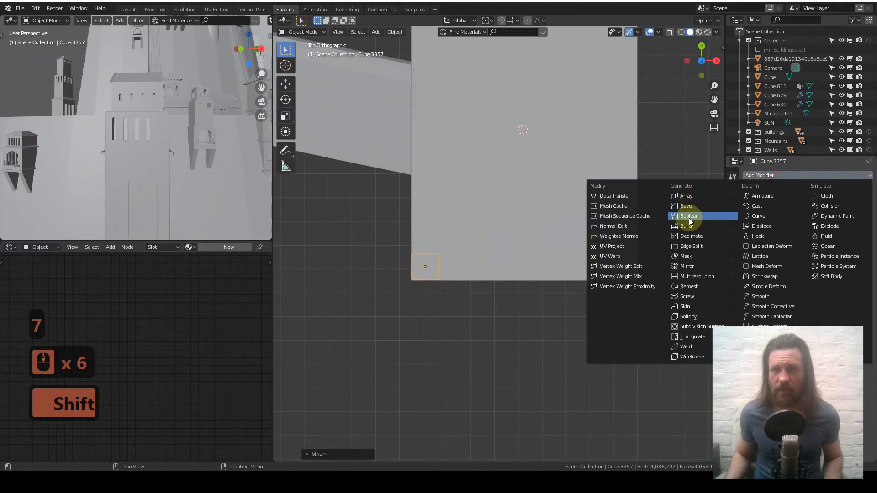
left_click(695, 200)
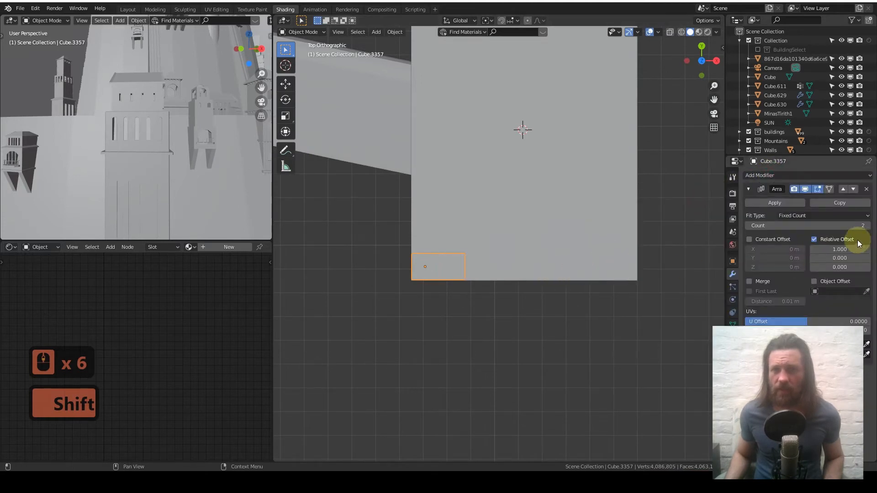
left_click_drag(821, 246, 836, 249, "shift")
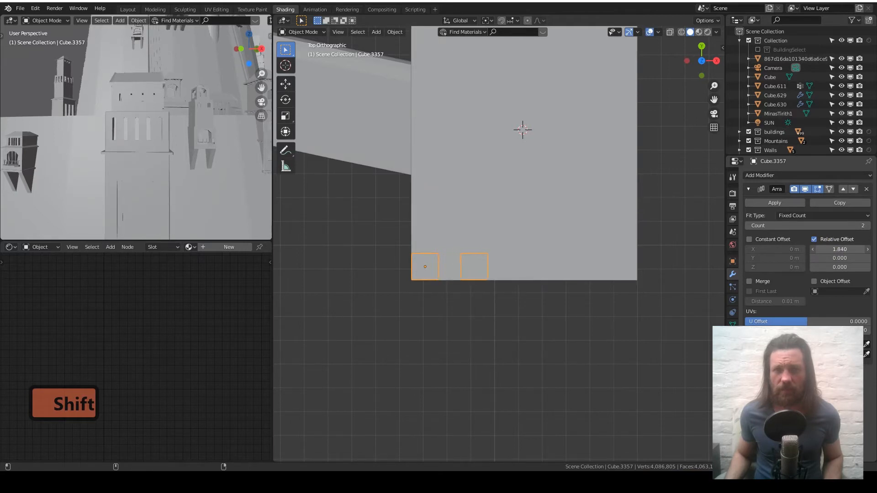
Set the array count to 5 and the relative X offset to 1.850 so the battlements span the block's front edge
left_click(868, 226)
left_click(868, 225)
left_click(868, 225)
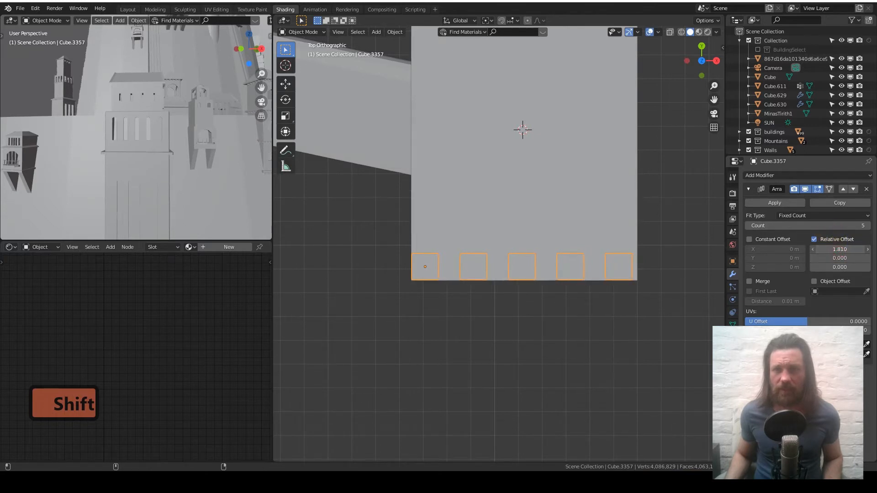
scroll(659, 273, "up", 4)
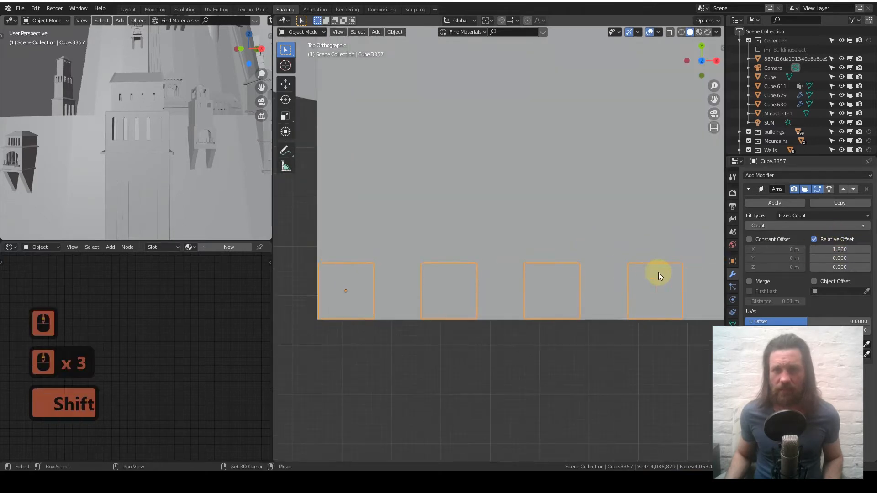
middle_click_drag(659, 273, 539, 214, "shift")
scroll(538, 212, "up", 4)
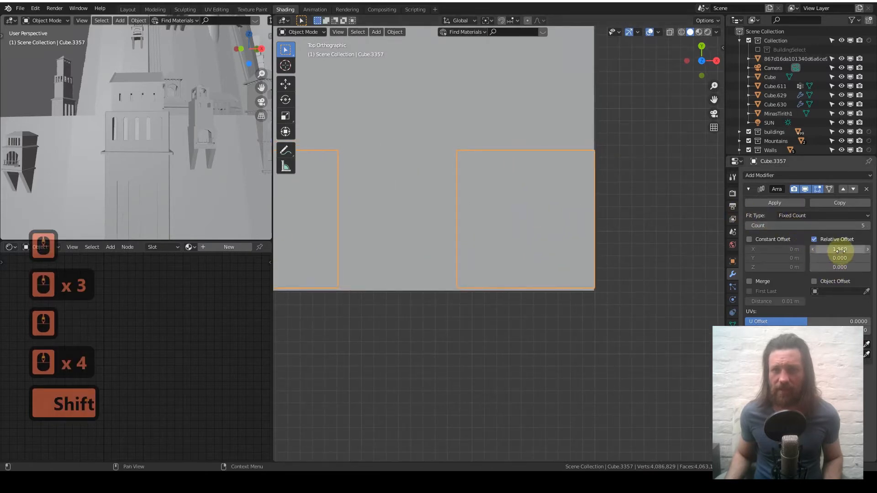
left_click_drag(838, 249, 841, 249)
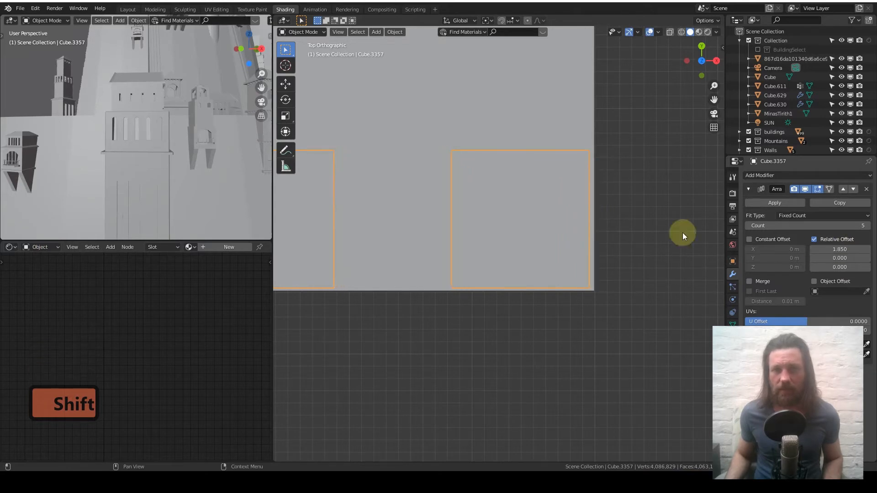
Create a linked duplicate of the battlement row and move it about 109 m along Y toward the gate block's rear edge
scroll(451, 181, "down", 9)
middle_click_drag(420, 237, 511, 266, "shift")
middle_click_drag(511, 259, 539, 219)
key("KP_7")
scroll(519, 222, "down", 3)
key("alt+d")
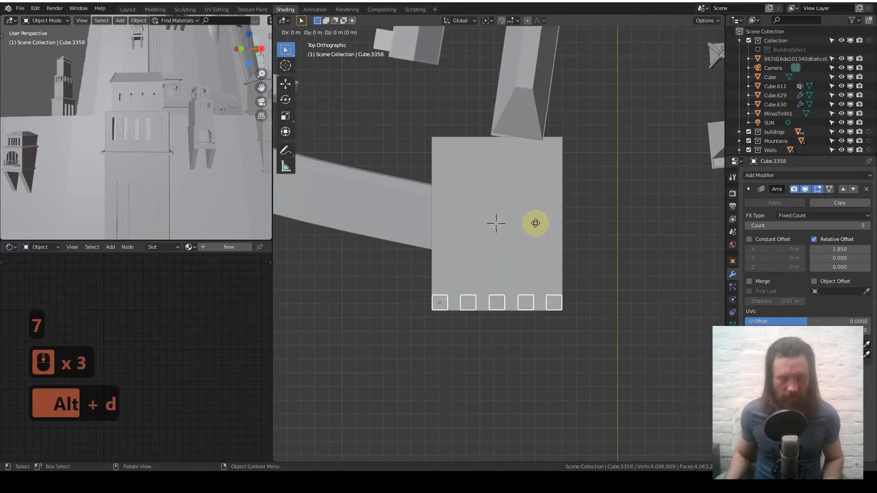
key("y")
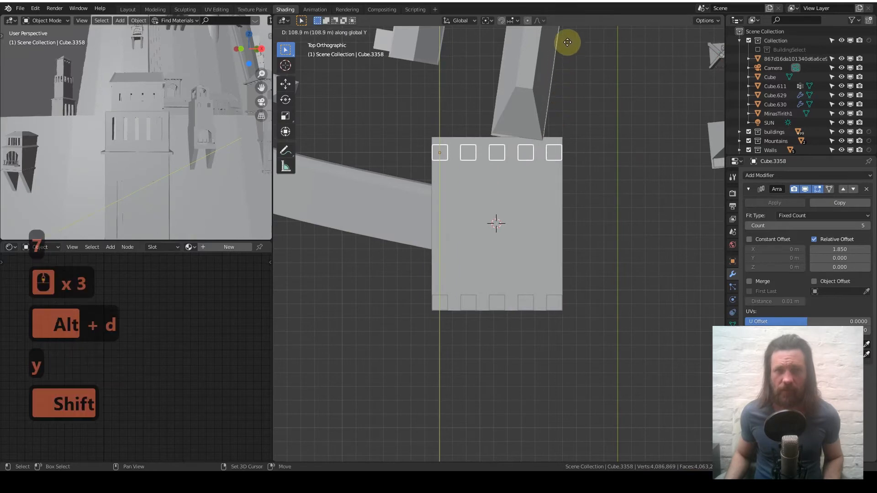
left_click(558, 460)
Move the duplicated battlement row further along Y until it sits flush with the gate block's rear edge
scroll(503, 109, "up", 4)
middle_click_drag(504, 110, 513, 280, "shift")
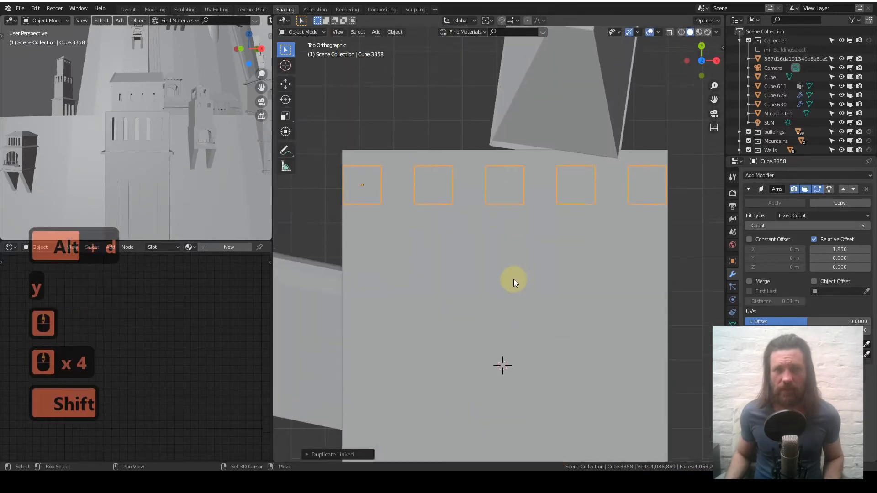
scroll(488, 143, "up", 2)
middle_click_drag(488, 143, 511, 227, "shift")
key("g")
key("y")
key("shift")
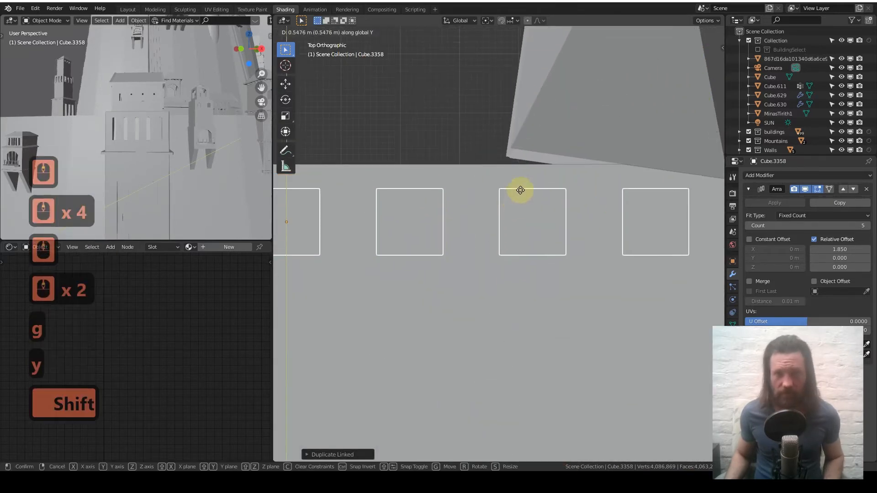
left_click(523, 409)
scroll(525, 303, "down", 6)
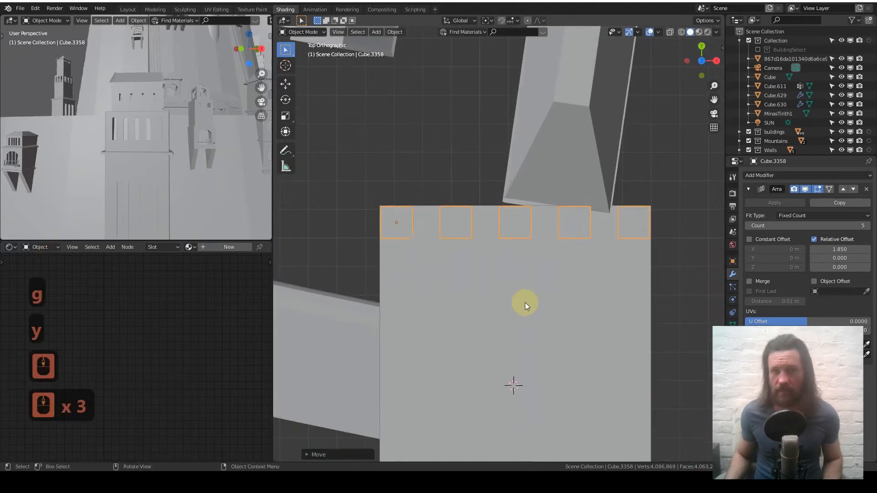
Add a Bevel modifier to the battlement row on the gate block's front edge
middle_click_drag(513, 308, 526, 209, "shift")
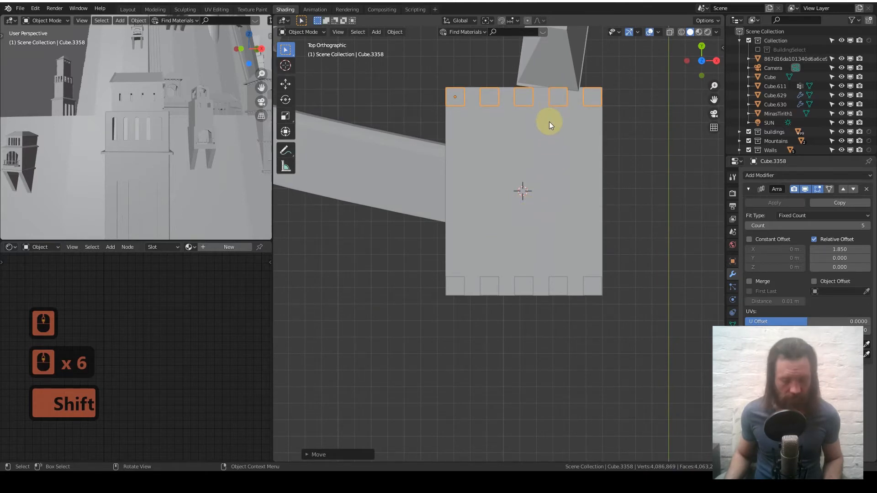
key("alt")
left_click_drag(506, 289, 515, 224, "alt")
left_click(491, 163)
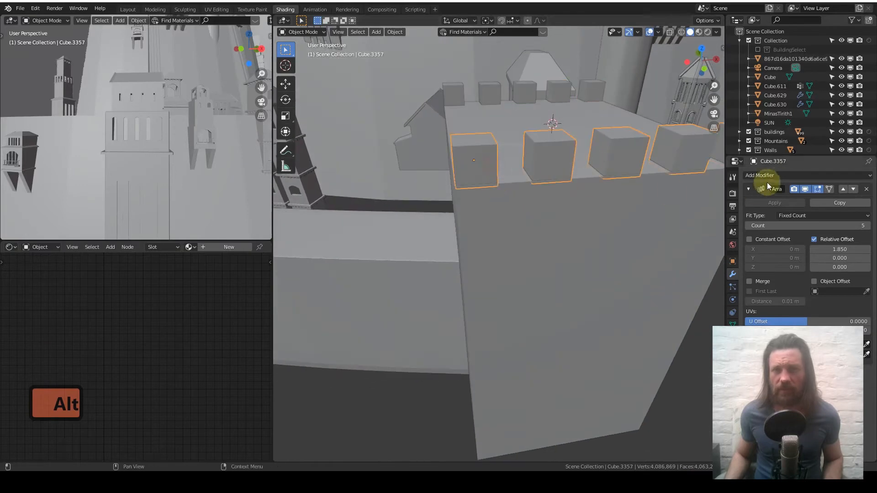
left_click(800, 173)
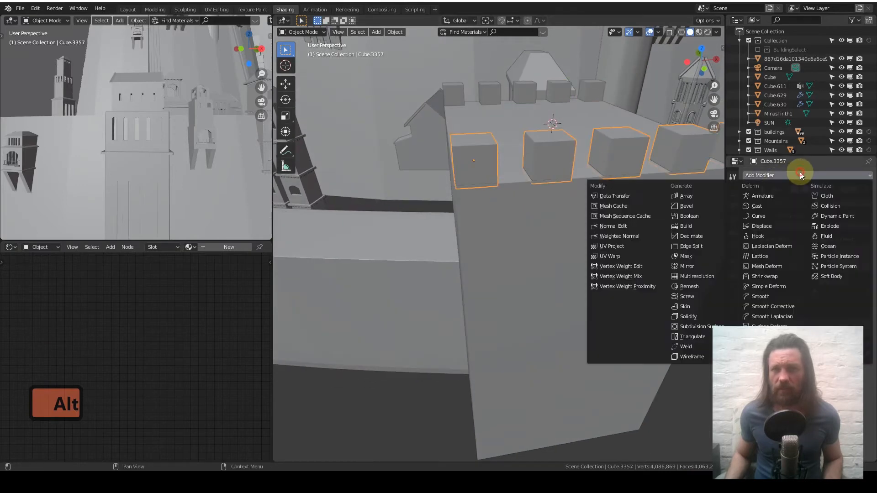
left_click(692, 206)
scroll(517, 159, "up", 2)
Copy the front battlement row's modifiers to the rear row so both rows are bevelled
key("KP_7")
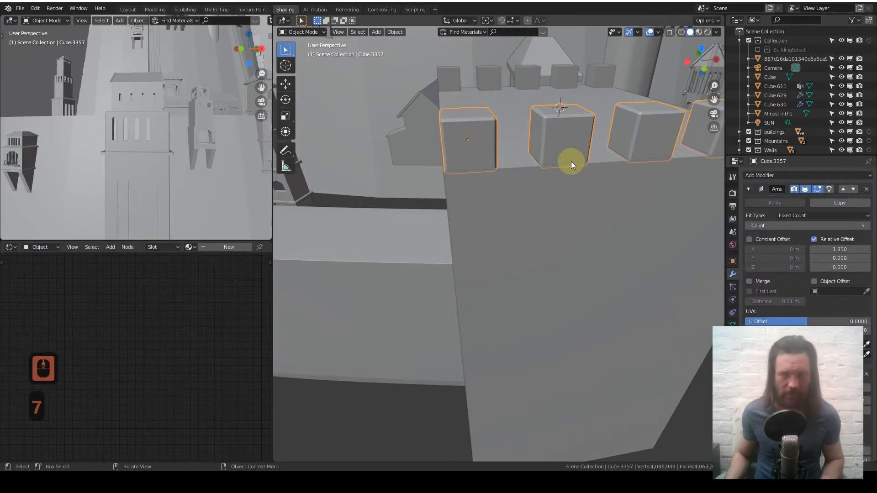
scroll(593, 153, "down", 4)
middle_click_drag(587, 146, 549, 193, "shift")
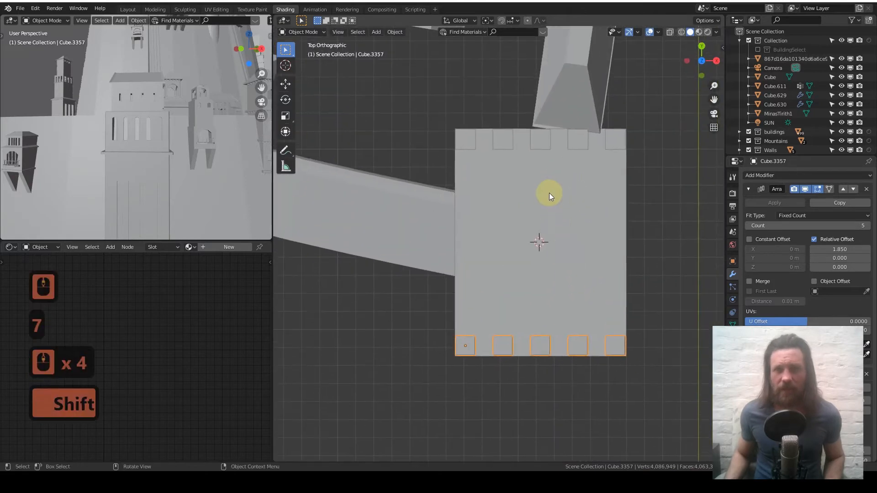
left_click(514, 144)
middle_click_drag(513, 150, 519, 188)
scroll(520, 187, "down", 4)
middle_click_drag(574, 221, 563, 225, "shift")
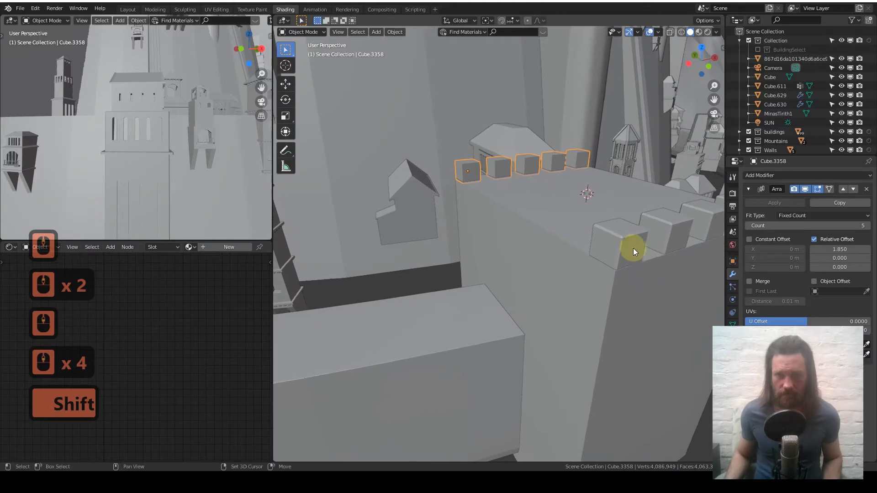
left_click(631, 248)
key("q")
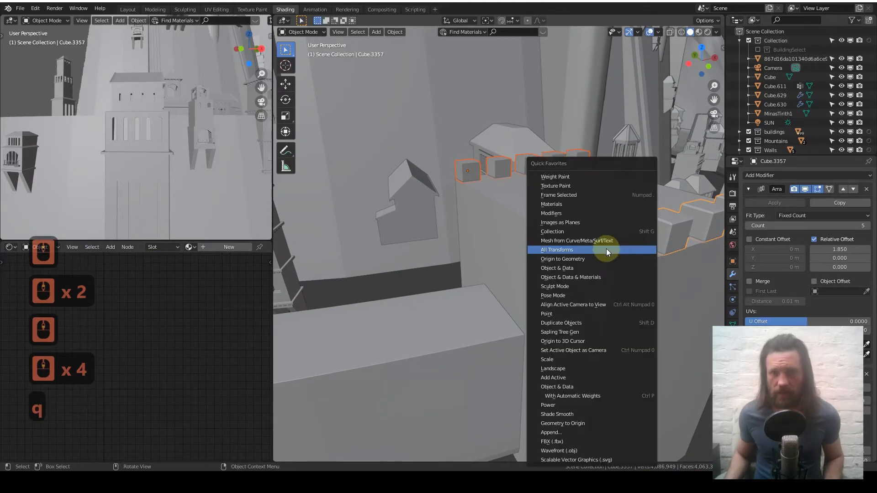
left_click(584, 213)
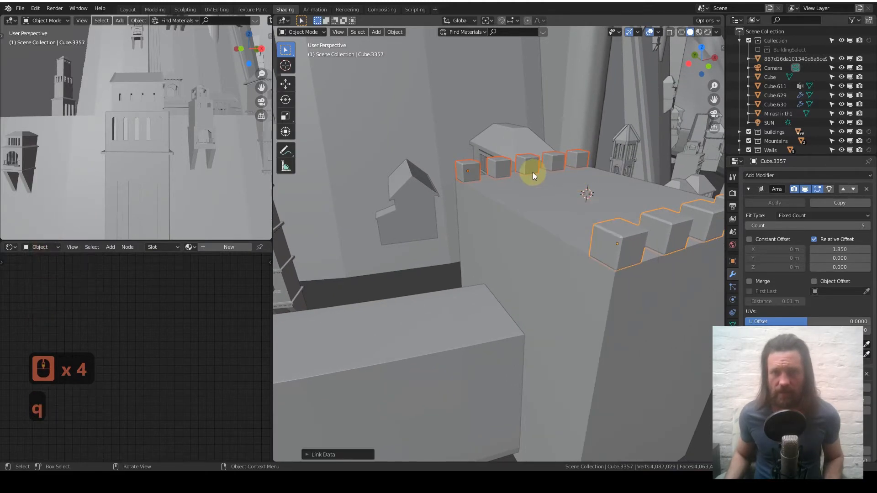
middle_click_drag(533, 172, 526, 188)
key("7")
scroll(582, 149, "down", 2)
middle_click_drag(579, 159, 554, 188, "shift")
key("alt+d")
right_click(615, 185)
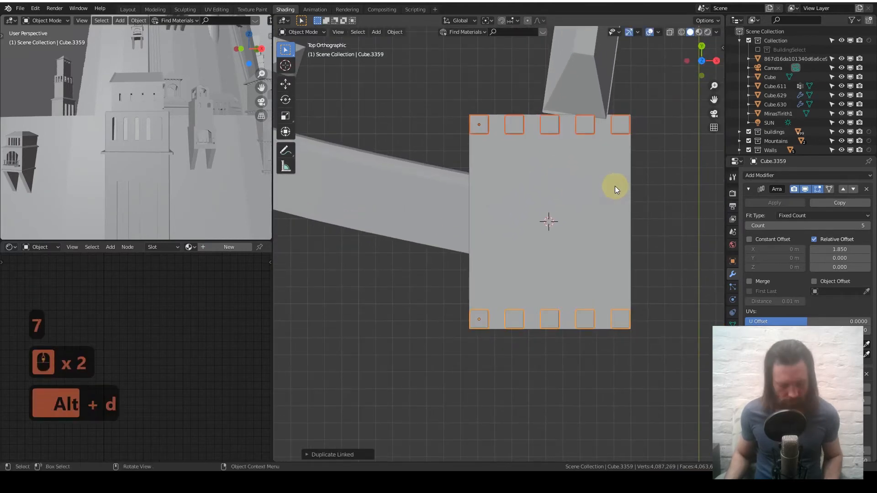
key("ctrl+z")
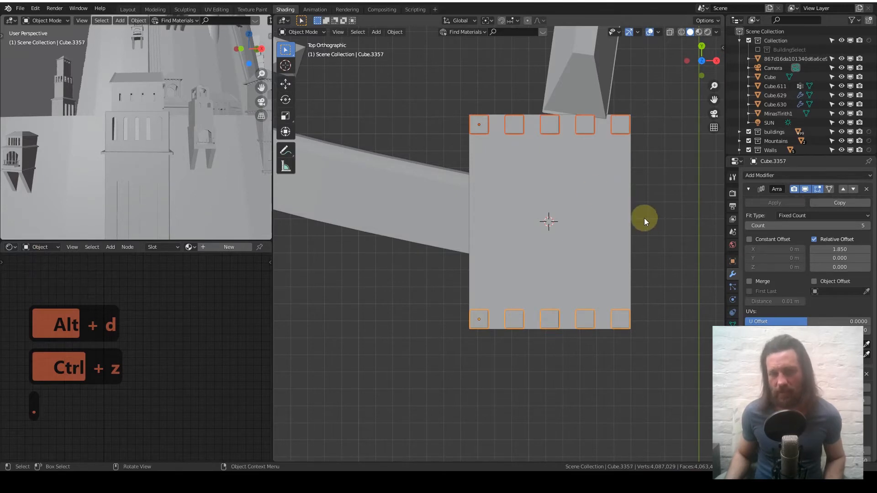
Set the pivot point to the 3D Cursor and create linked duplicates of both battlement rows rotated 90 degrees in top view
key("period")
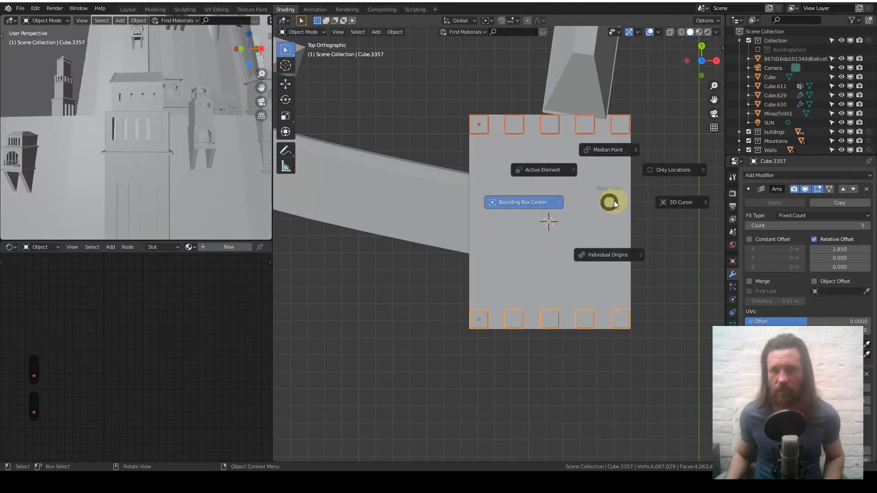
left_click(675, 202)
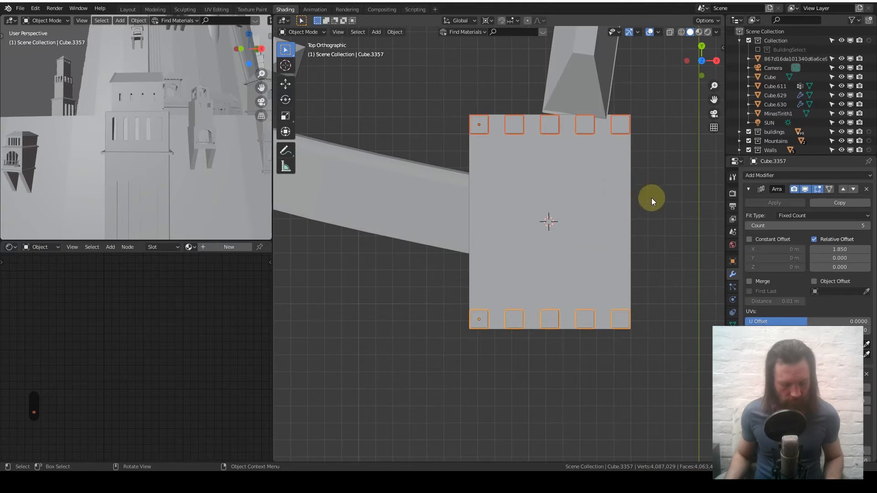
key("alt")
key("alt+d")
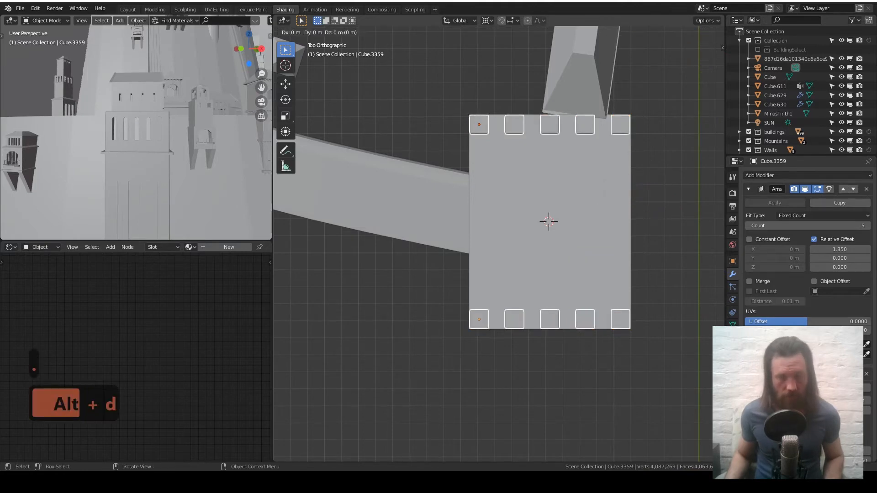
key("r")
key("ctrl")
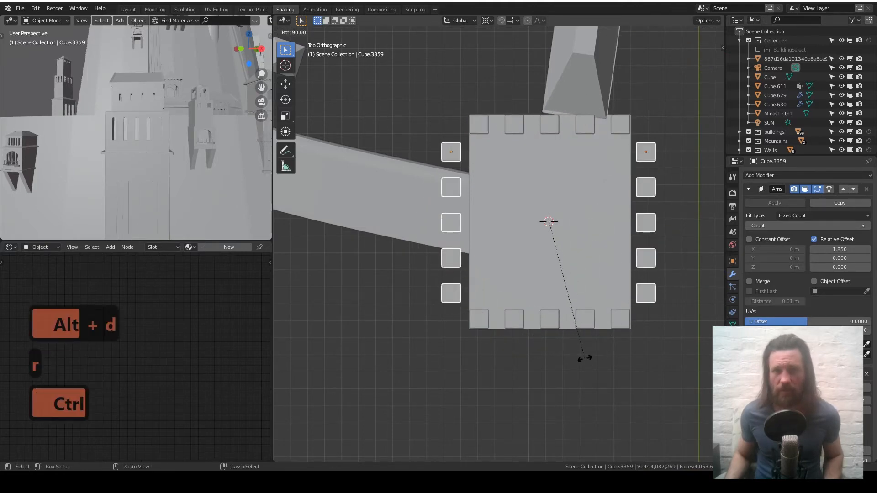
left_click(598, 345)
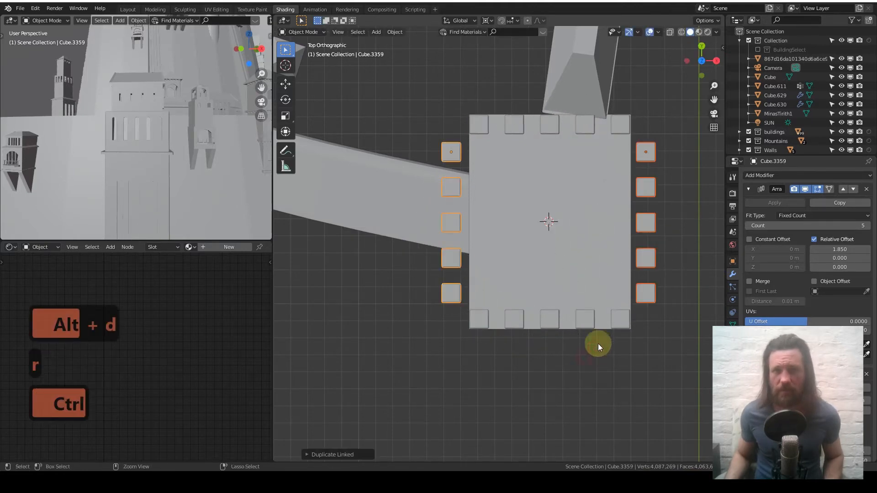
Move the rotated battlement row on the wall side about 16.7 m along X, flush with the gate block's side edge
left_click(457, 150)
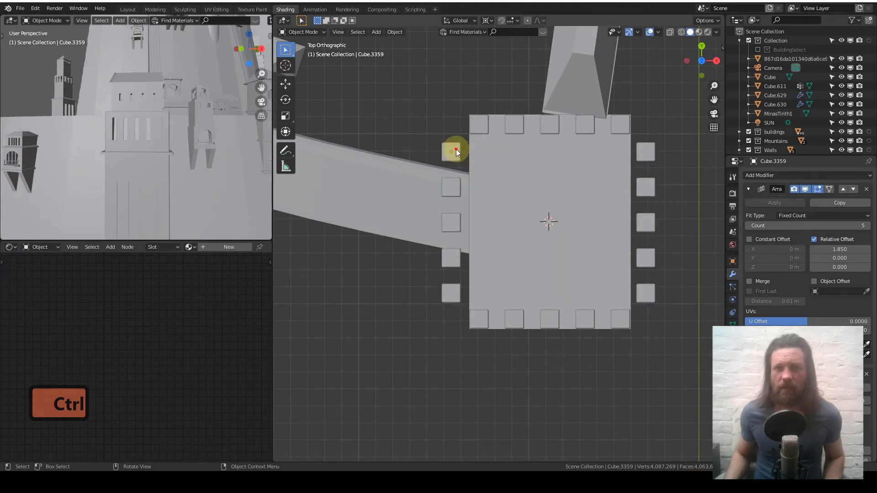
key("g")
key("x")
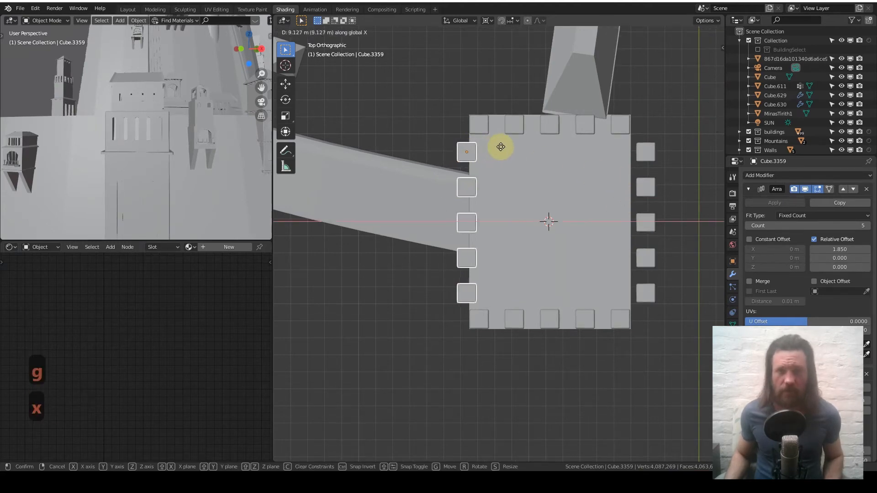
key("shift")
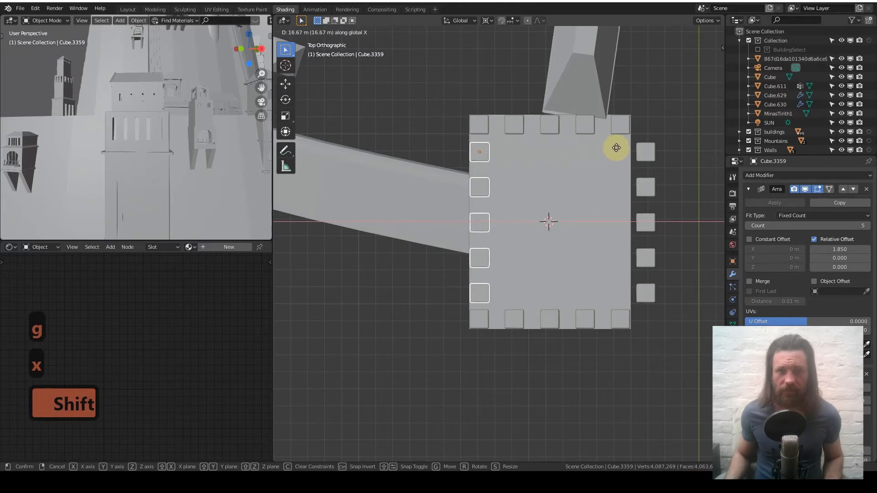
left_click(616, 148)
Move the opposite rotated battlement row inward along X until it sits flush with the gate block's other side edge
left_click(648, 154)
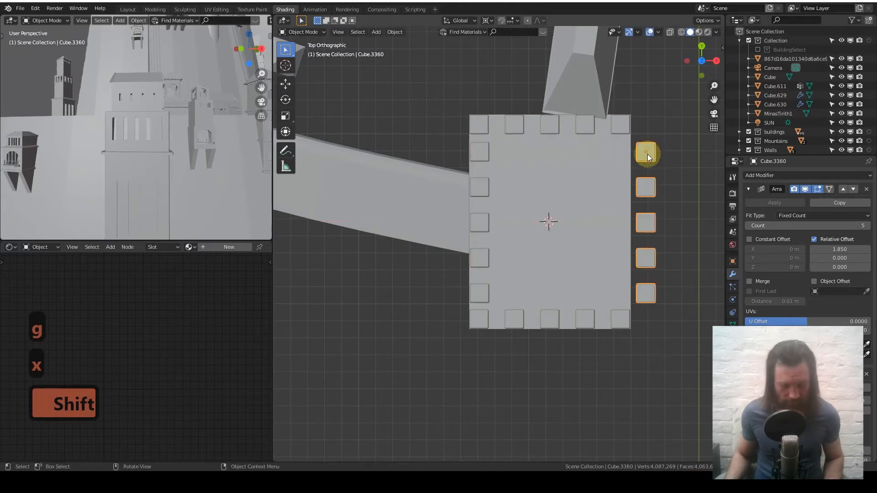
key("g")
key("x")
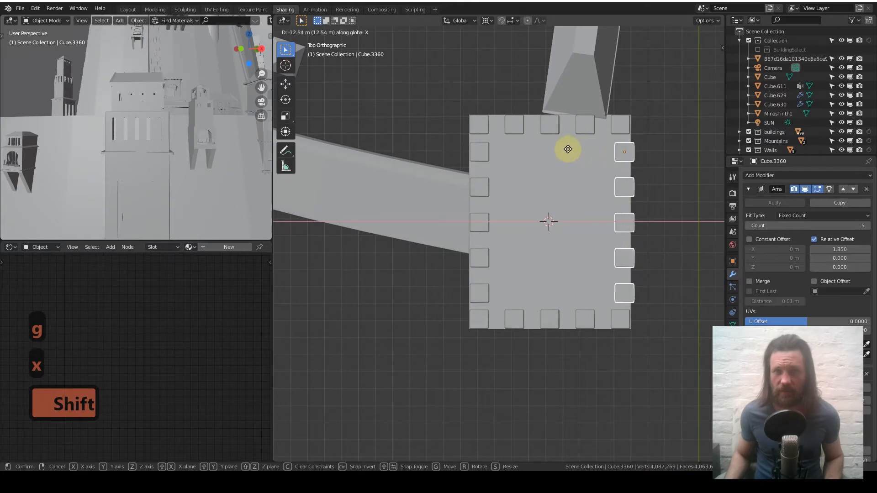
left_click(539, 147)
Apply all transforms to the gate block and add a Bevel modifier to it
middle_click_drag(587, 160, 519, 186)
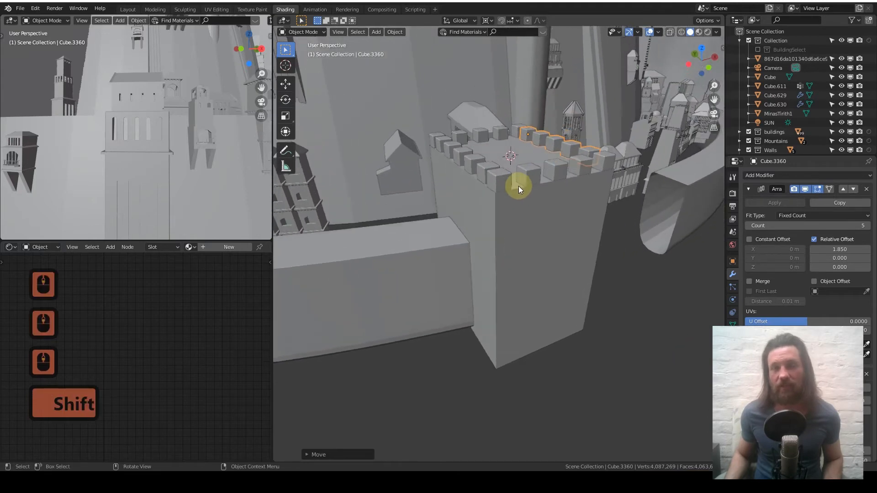
left_click(553, 261)
middle_click_drag(553, 261, 618, 220)
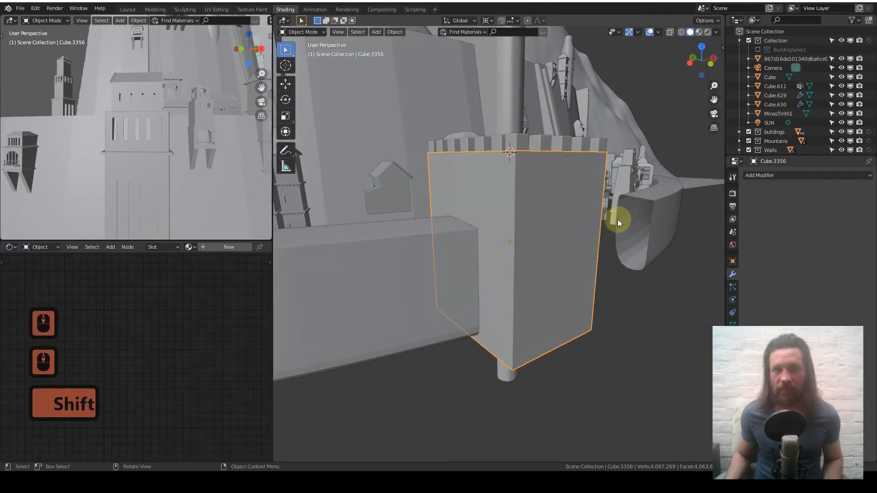
key("q")
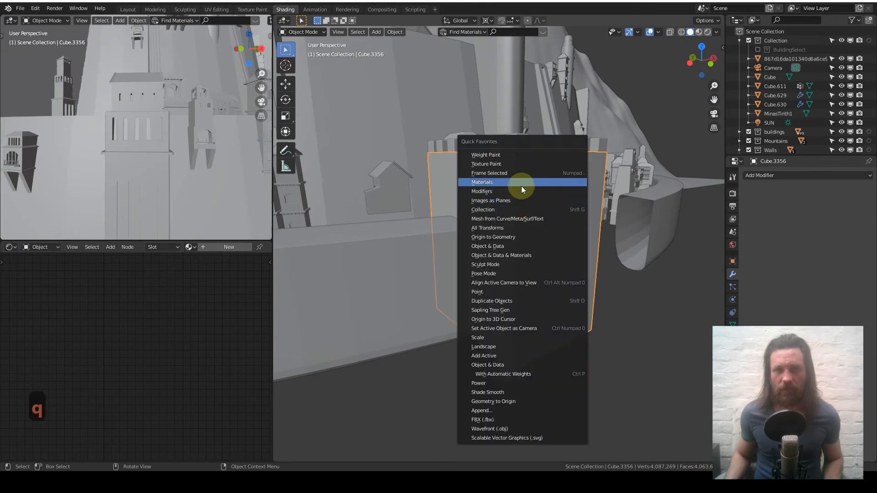
left_click(508, 228)
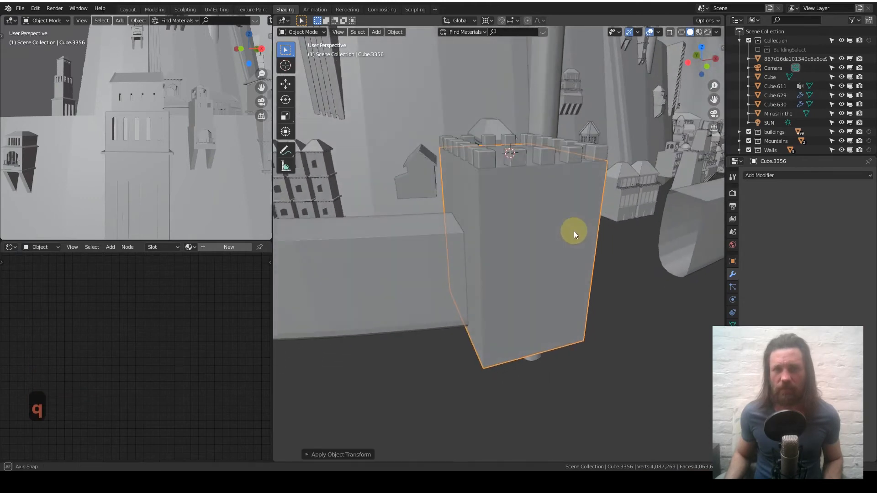
left_click(798, 176)
left_click(675, 206)
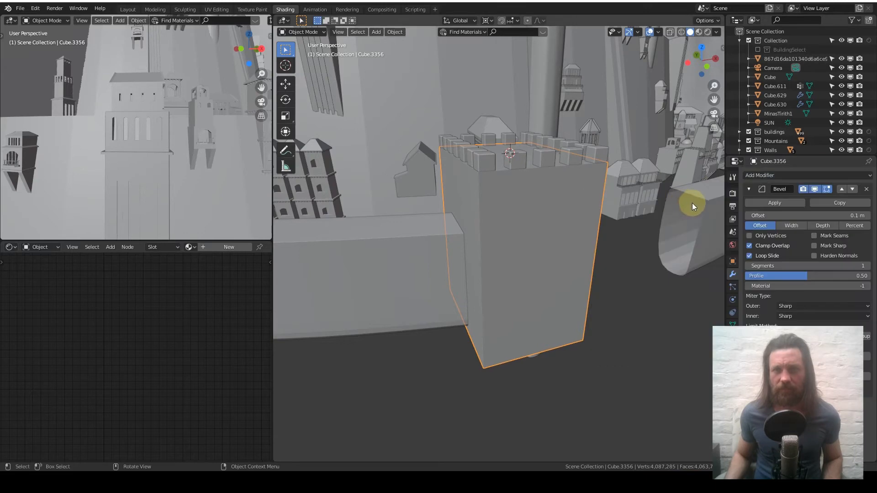
Set the gate block's bevel offset to 0.19 m, judging it at the block's top corner
scroll(561, 210, "up", 5)
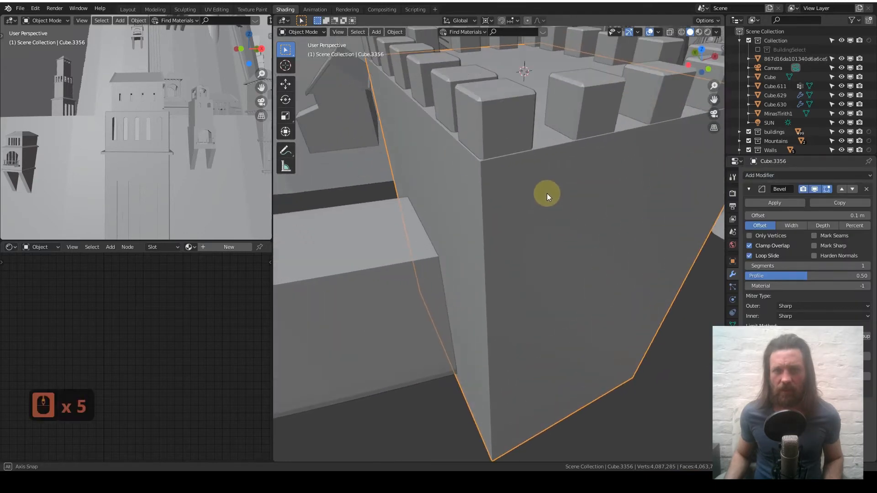
middle_click_drag(547, 194, 549, 202)
scroll(555, 202, "up", 12)
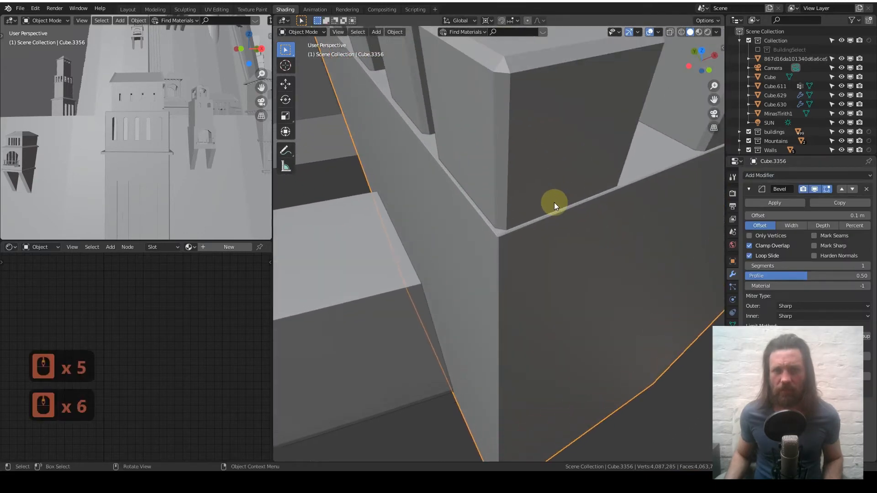
scroll(554, 202, "up", 2)
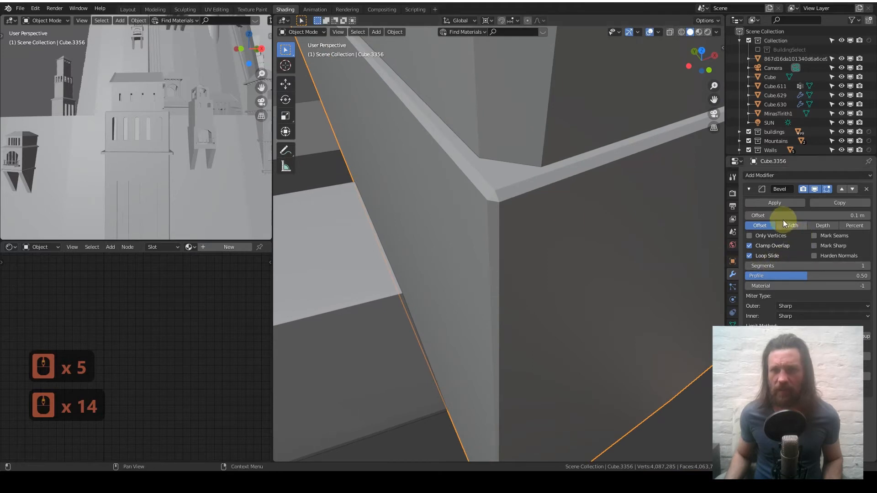
mouse_move(772, 216)
left_mouse_down()
mouse_move(804, 216)
mouse_move(786, 216)
left_mouse_up()
scroll(585, 221, "down", 11)
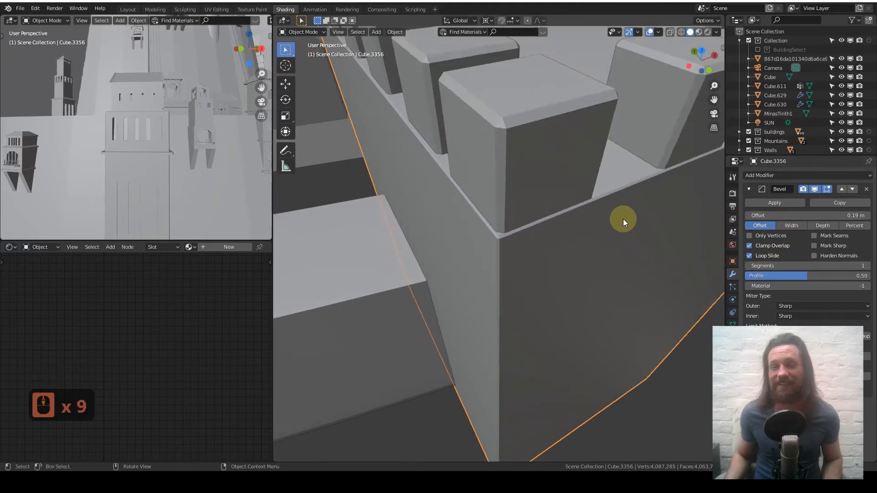
Examine the battlemented gate block against the ring wall from several angles, ending on its front face
middle_click_drag(617, 238, 537, 223)
scroll(558, 208, "down", 4)
key("Tab")
key("Tab")
scroll(573, 199, "down", 4)
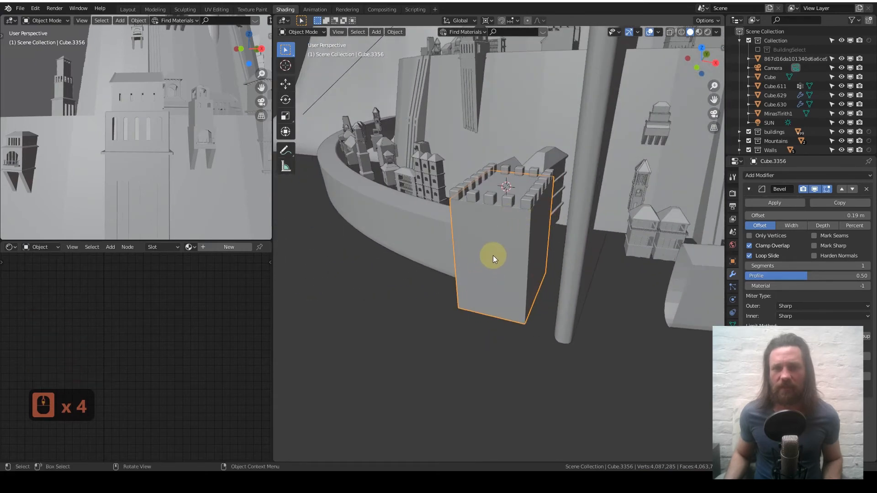
middle_click_drag(507, 308, 518, 248)
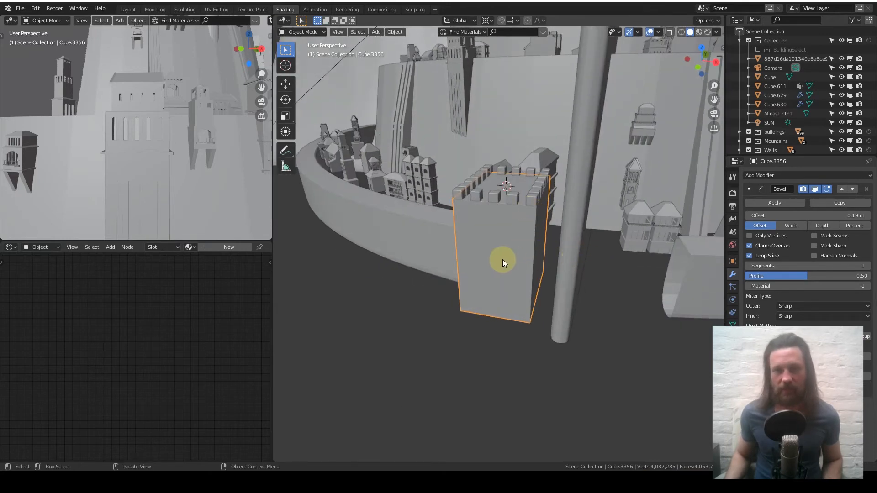
scroll(503, 259, "up", 5)
middle_click_drag(542, 270, 541, 204)
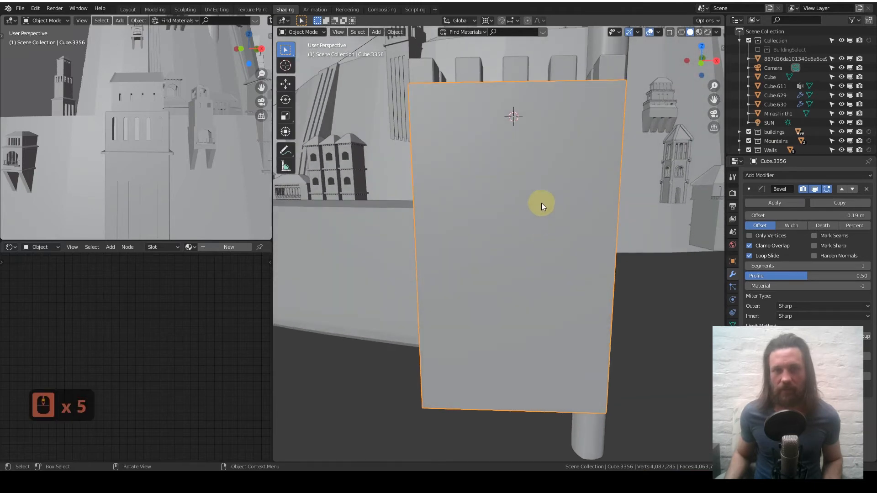
Add four evenly spaced vertical loop cuts across the gate block's front face
key("Tab")
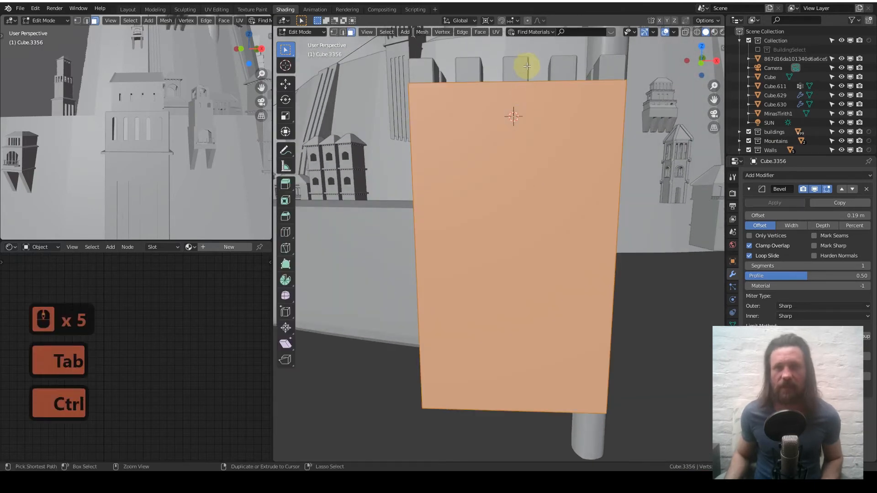
key("ctrl+r")
scroll(502, 91, "up", 1)
scroll(502, 91, "up", 1)
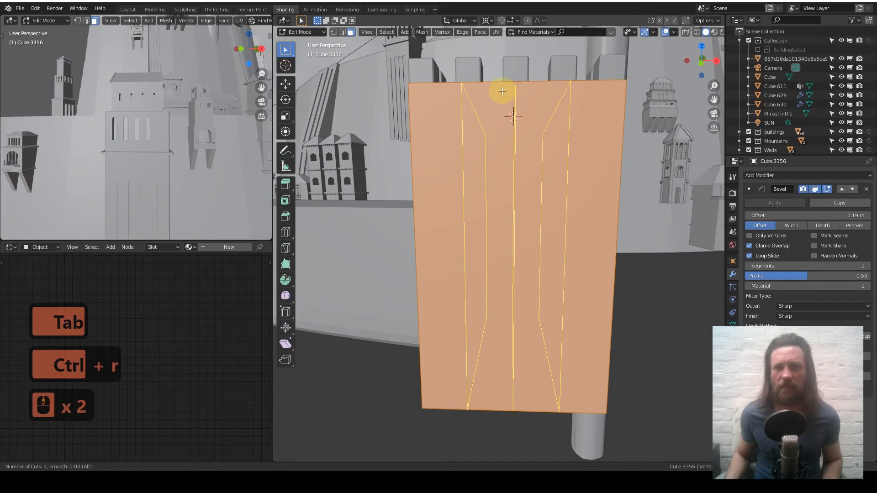
left_click(502, 91)
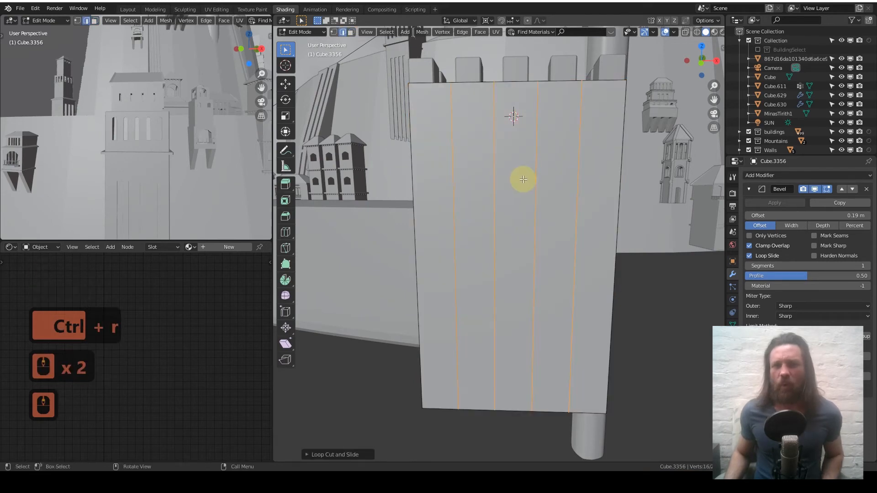
Add a horizontal loop cut around the gate block and slide it up to just beneath the top edge
key("ctrl+r")
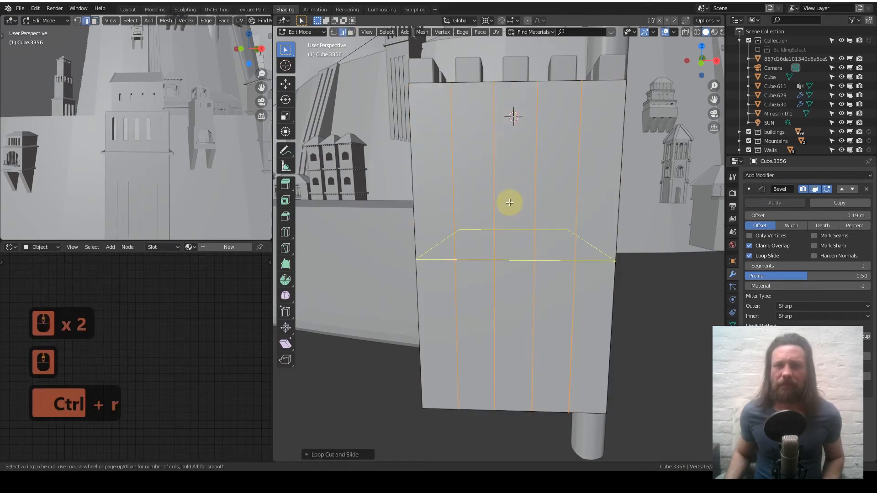
left_click(511, 145)
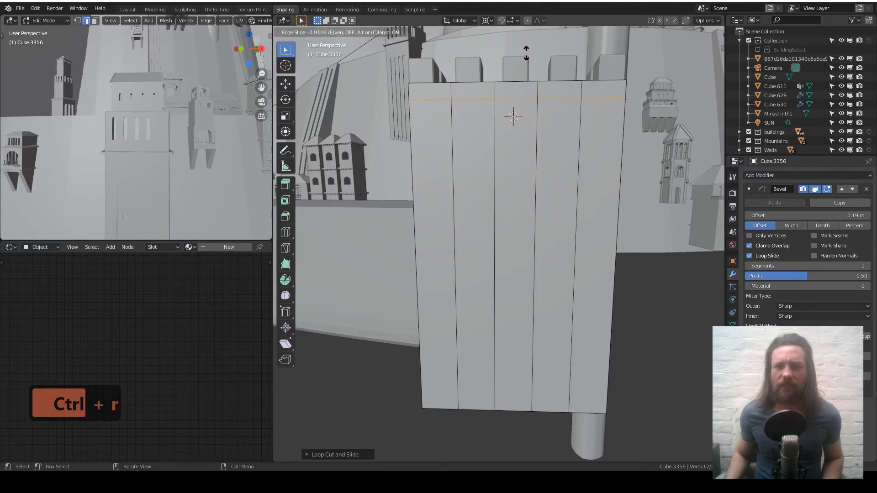
left_click(510, 121)
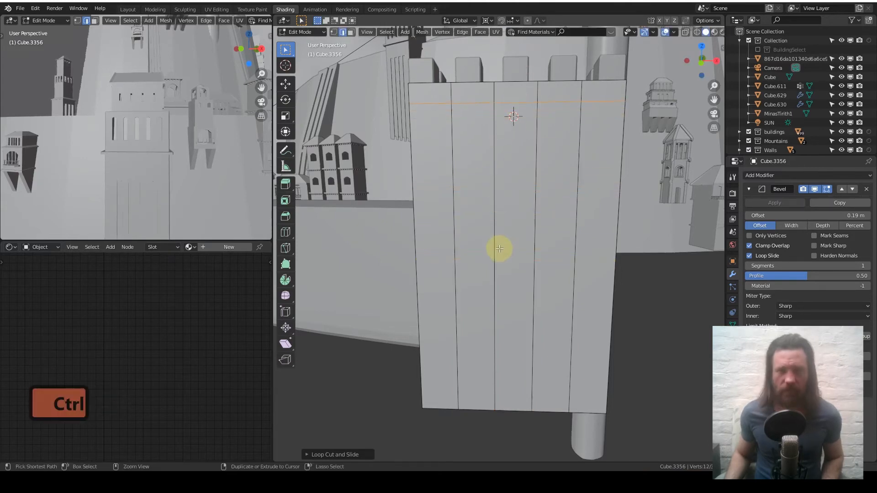
Add a second horizontal loop cut and slide it to about a third of the block's height below the top, marking the window bottoms
key("ctrl+r")
left_click(500, 248)
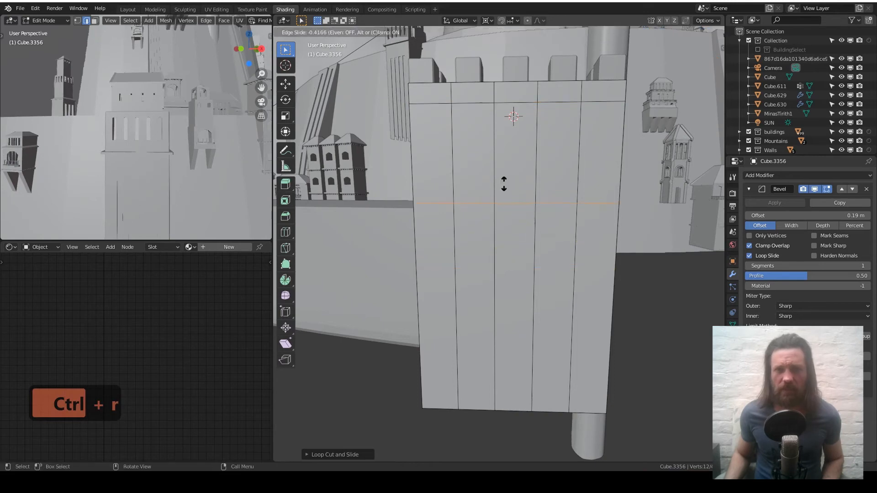
left_click(506, 148)
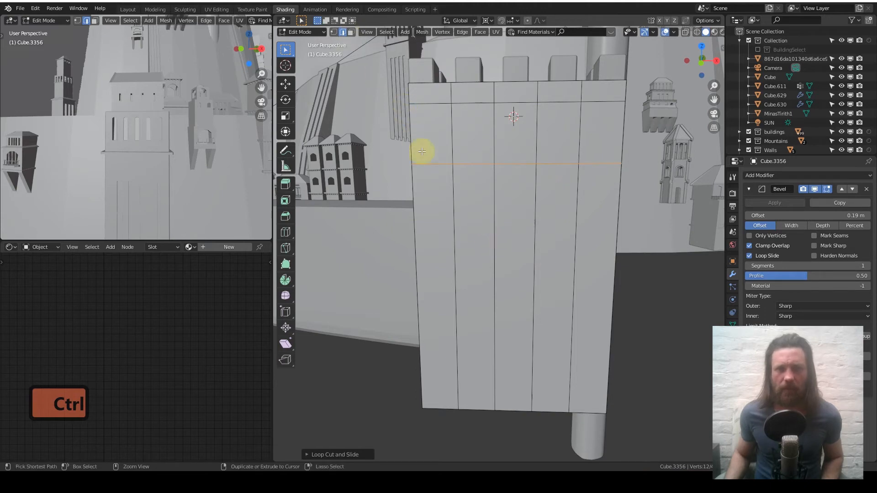
key("ctrl+r")
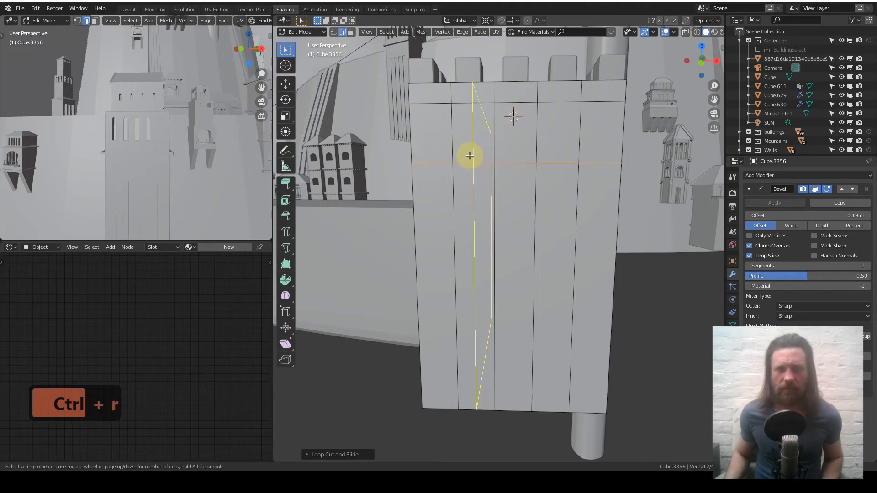
right_click(470, 156)
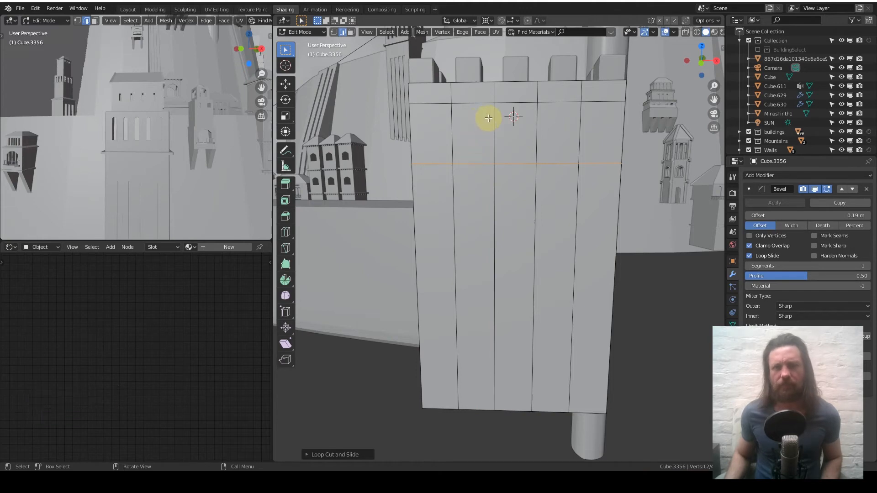
key("g")
key("g")
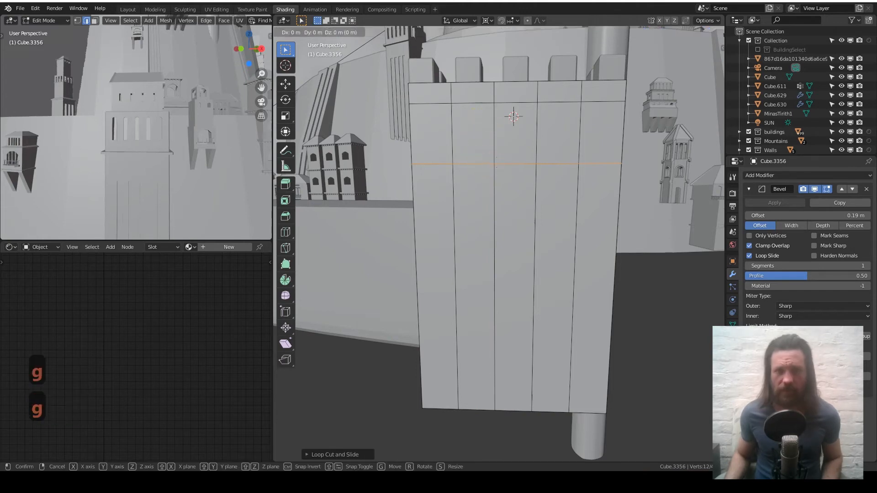
left_click(500, 146)
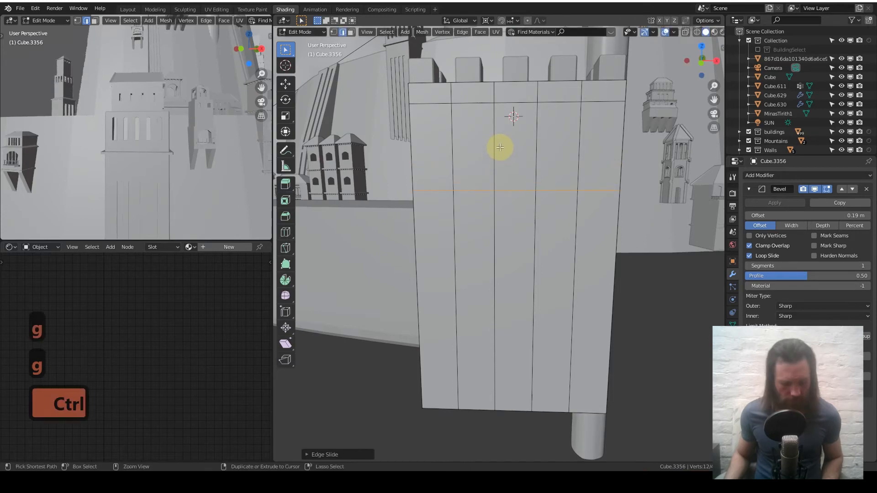
Add a horizontal loop cut slightly below the uppermost one to mark the top line of the windows
key("ctrl+r")
left_click(500, 147)
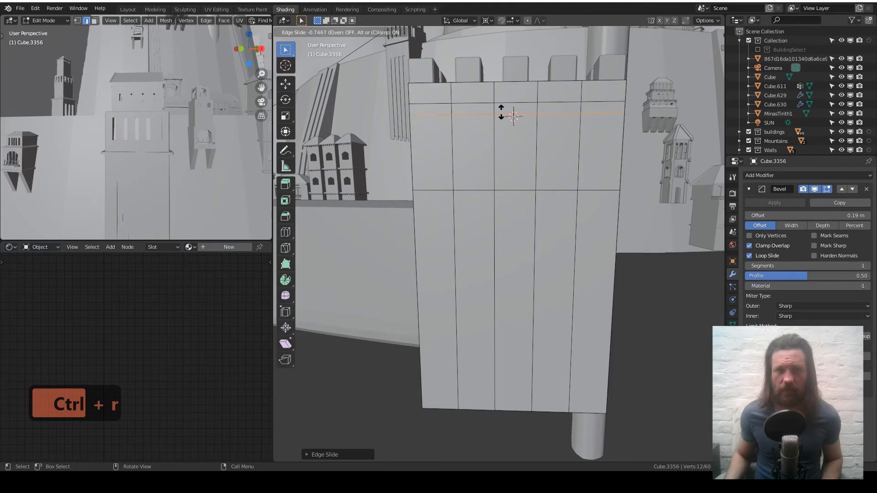
left_click(500, 119)
Add three vertical loop cuts within each of the second and fourth columns of the block's front face
scroll(433, 137, "up", 2)
middle_click_drag(461, 120, 467, 147, "shift")
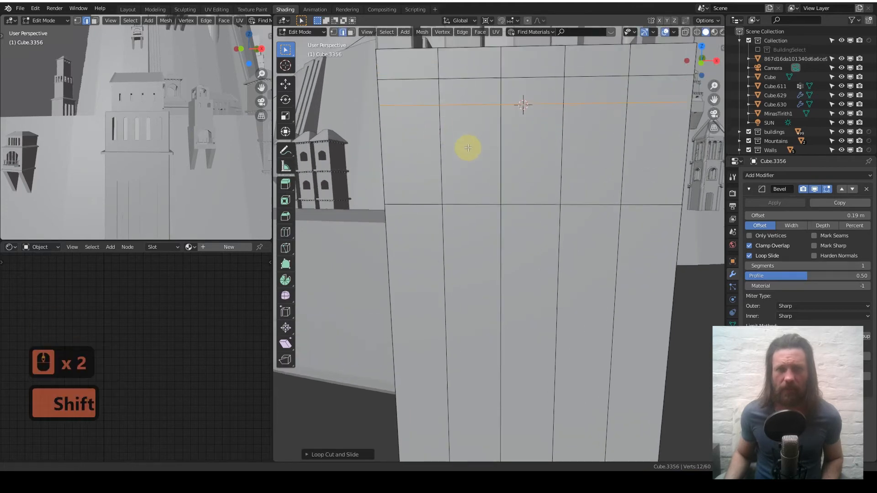
key("ctrl+r")
scroll(465, 117, "up", 2)
left_click(465, 117)
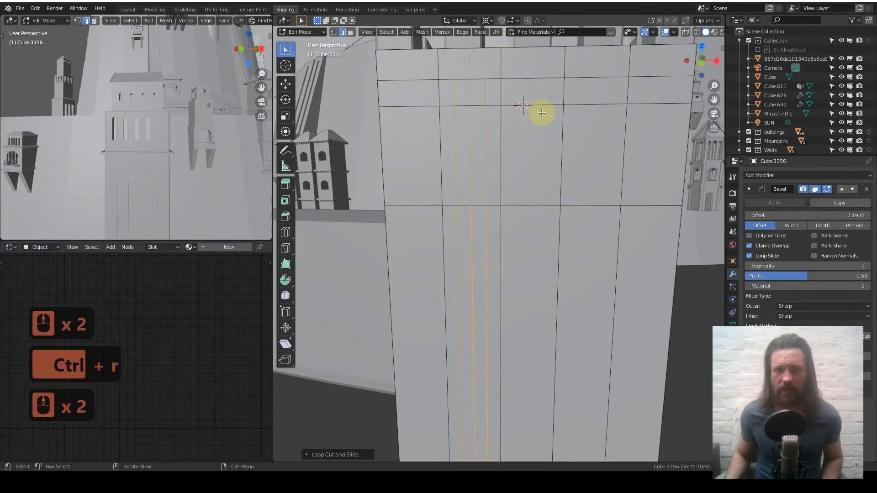
key("ctrl+r")
scroll(576, 108, "up", 2)
left_click(575, 109)
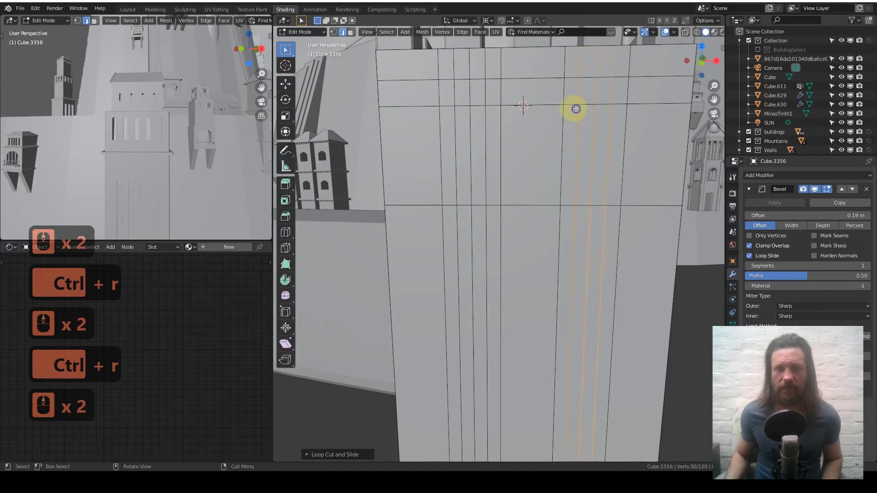
Slide the middle top-line vertex of both subdivided window columns upward along its edge to form the arch peaks
left_click(335, 32)
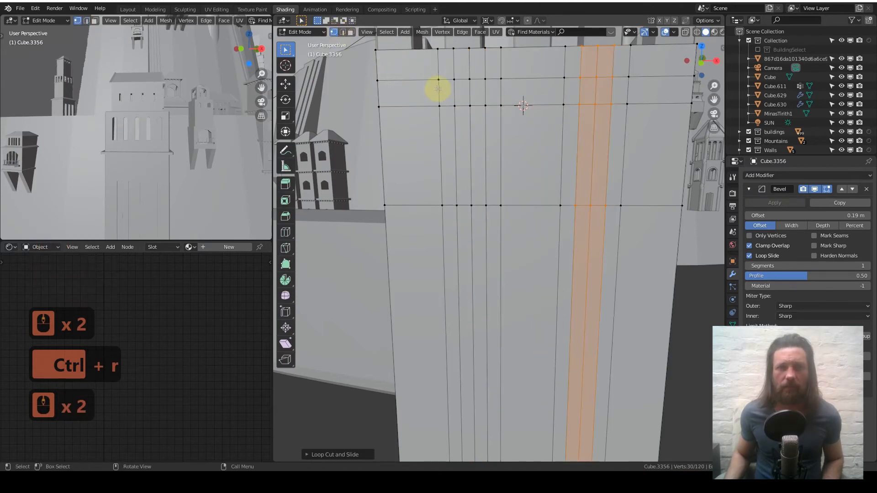
left_click(471, 104)
left_click(595, 104, "shift")
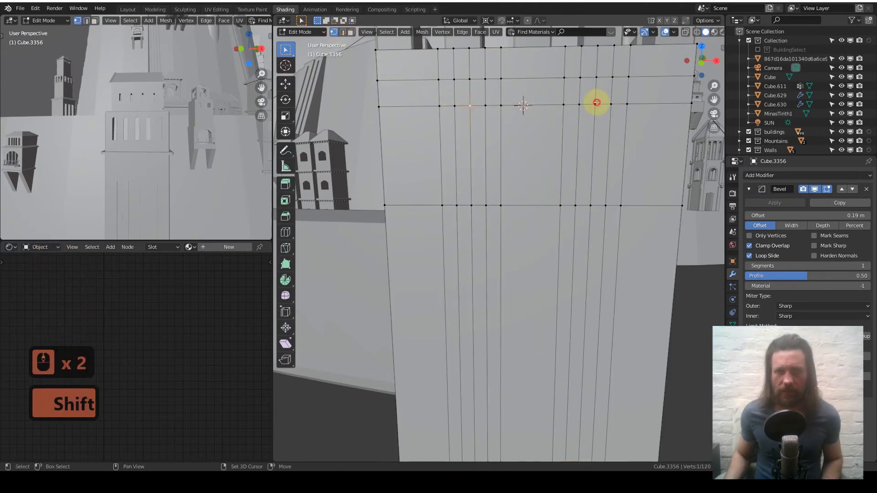
key("g")
key("g")
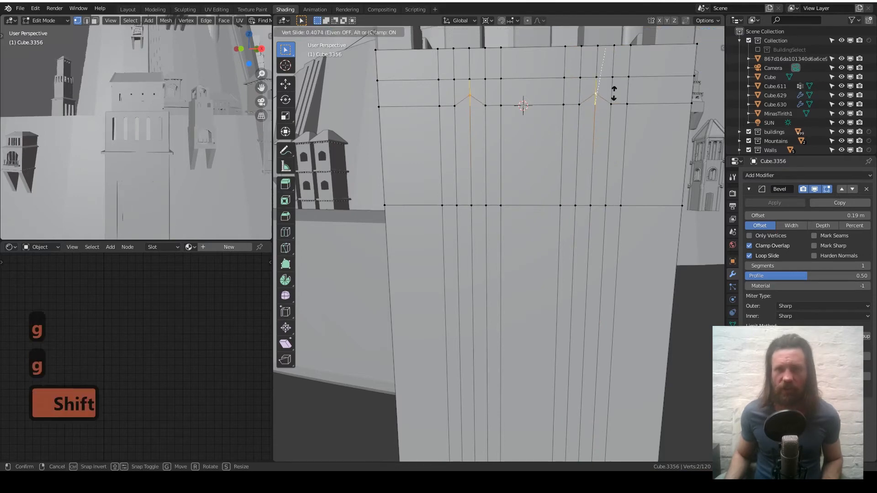
left_click(617, 76)
Slide the four vertices flanking the two arch peaks upward along their edges to round the window arches
left_click(589, 105, "shift")
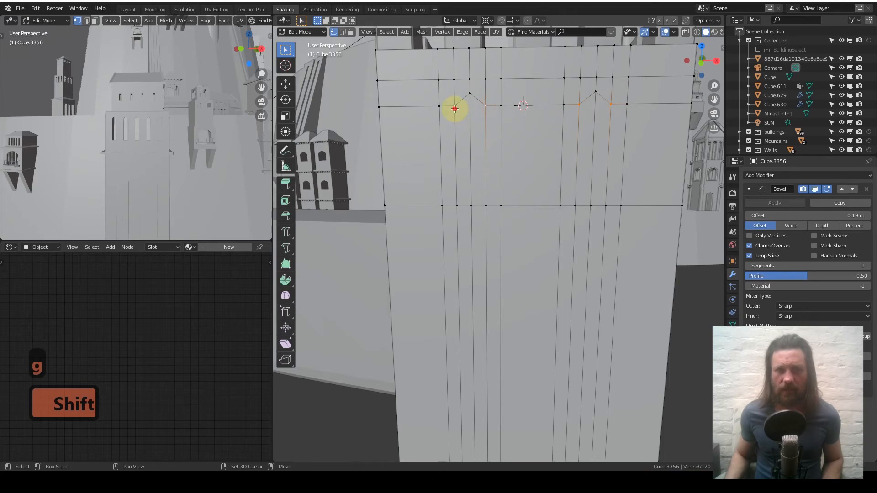
left_click(504, 151, "shift")
key("g")
key("g")
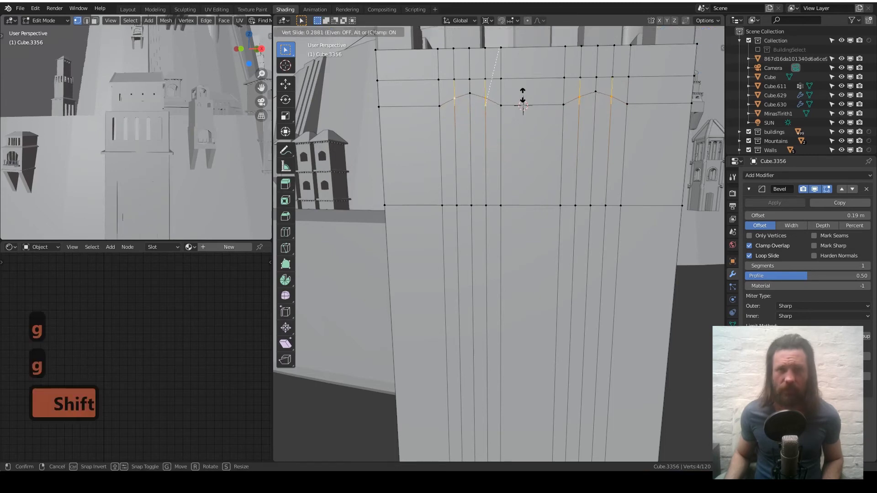
left_click(527, 81)
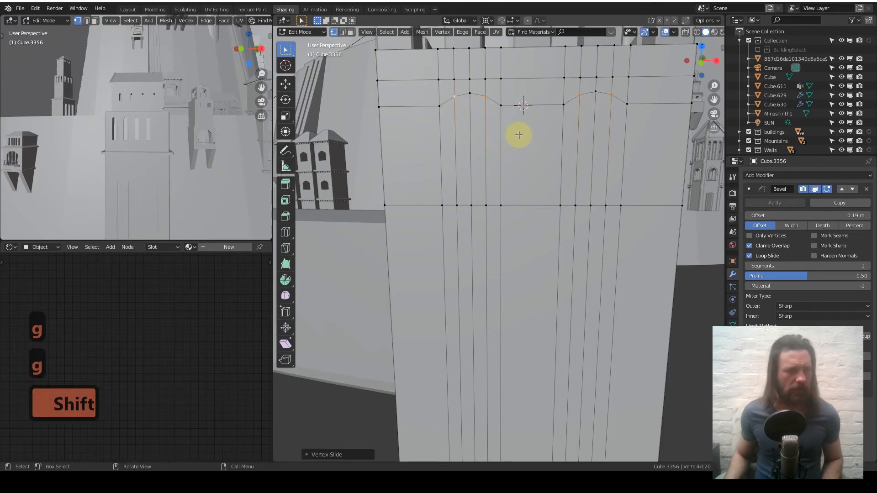
scroll(519, 135, "down", 2)
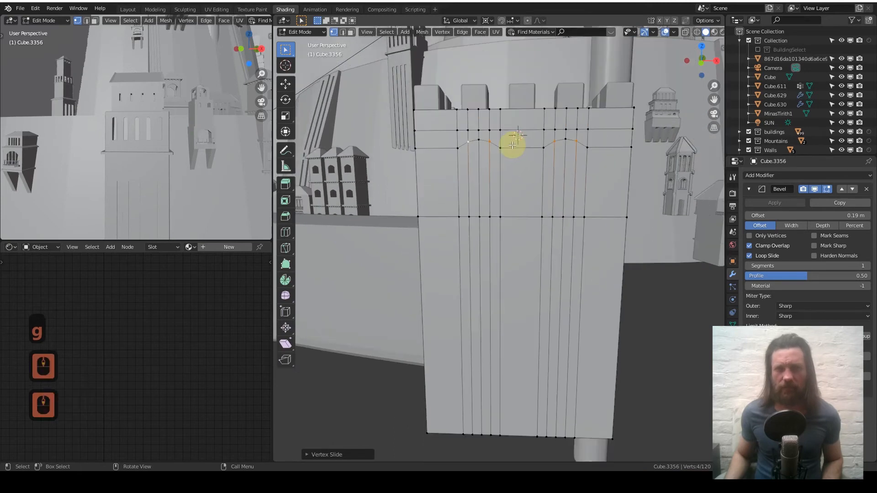
key("Tab")
key("Tab")
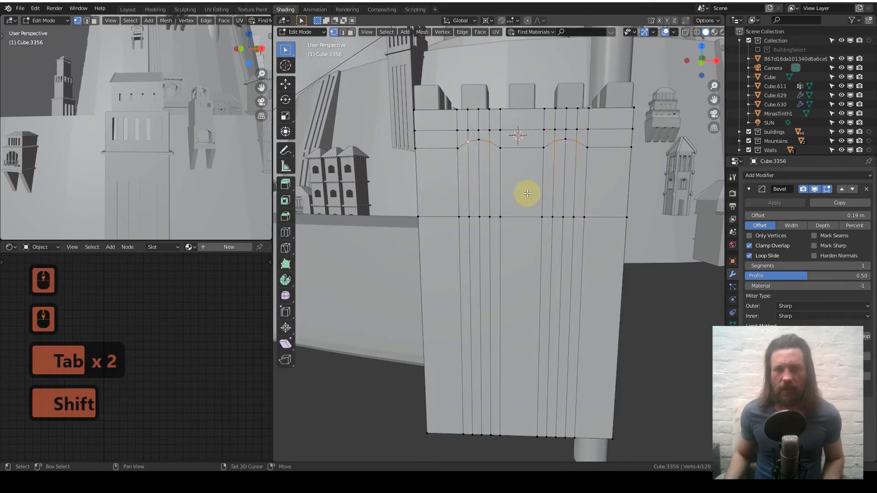
Add a loop cut around the block below the window bottoms and bevel it into a narrow band, selected as faces
middle_click_drag(525, 192, 485, 200, "shift")
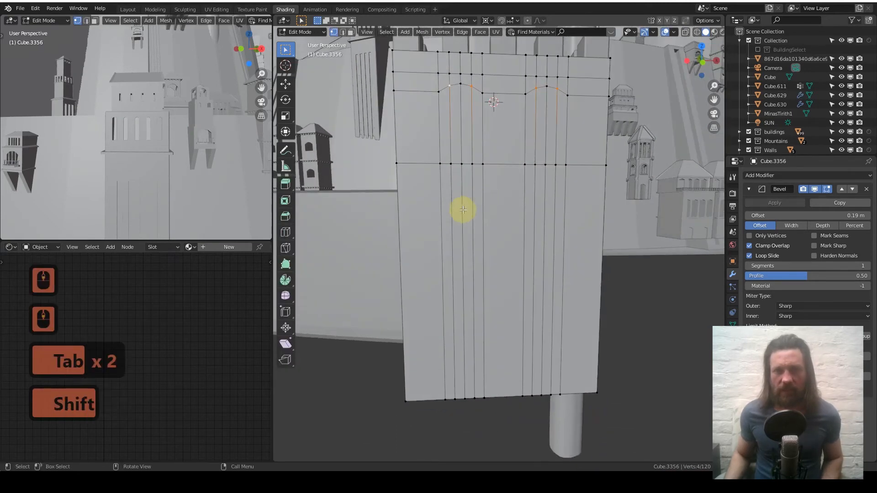
key("ctrl+r")
left_click(489, 211)
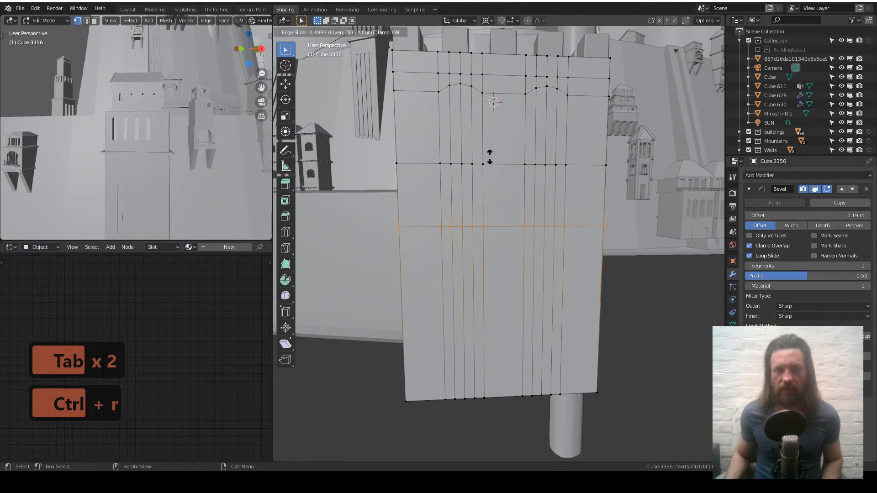
left_click(490, 198)
key("ctrl+b")
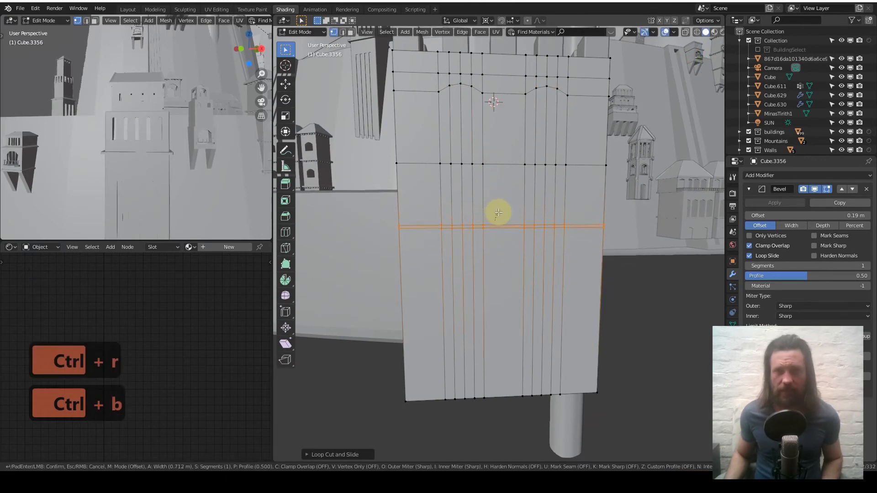
left_click(498, 208)
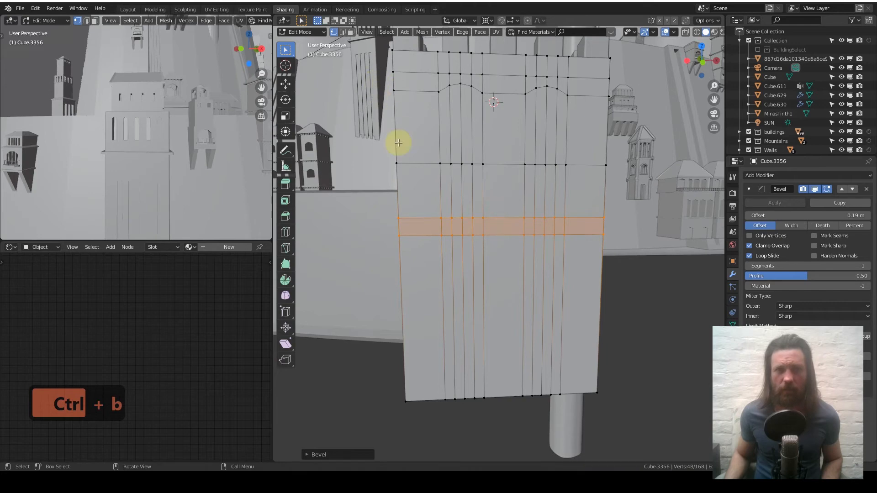
middle_click_drag(479, 194, 417, 86)
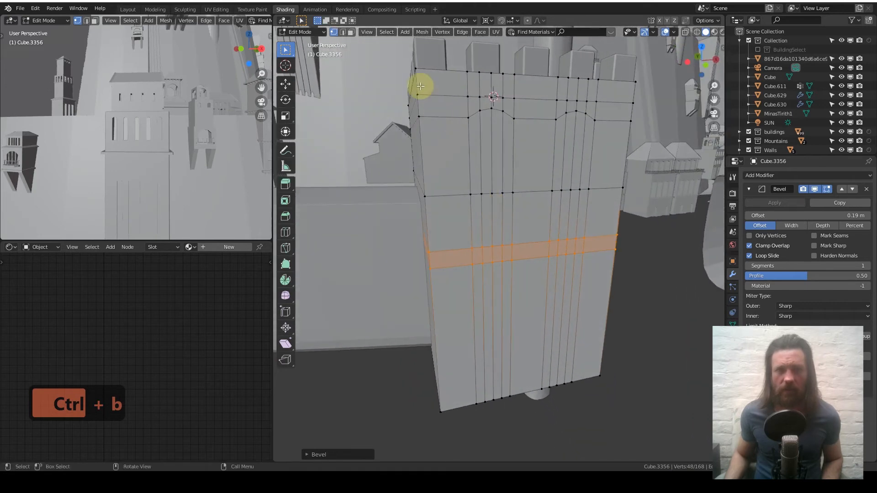
left_click(349, 32)
key("e")
key("s")
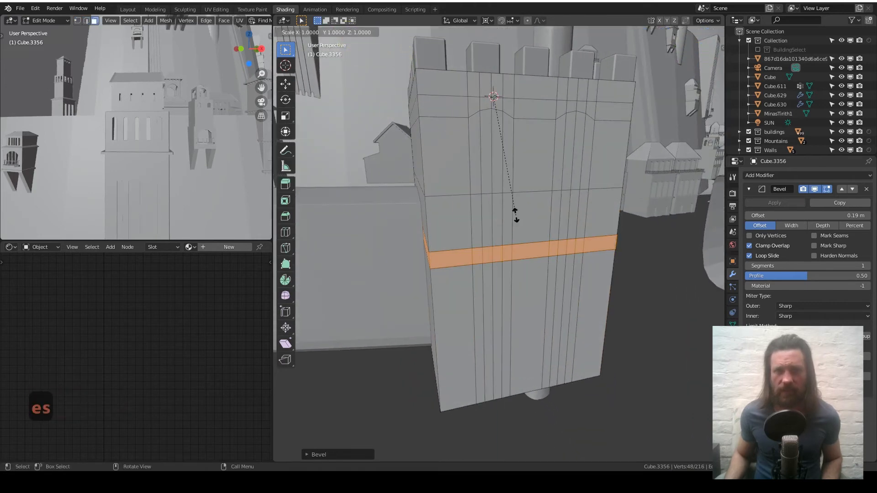
left_click(515, 215)
key("ctrl+z")
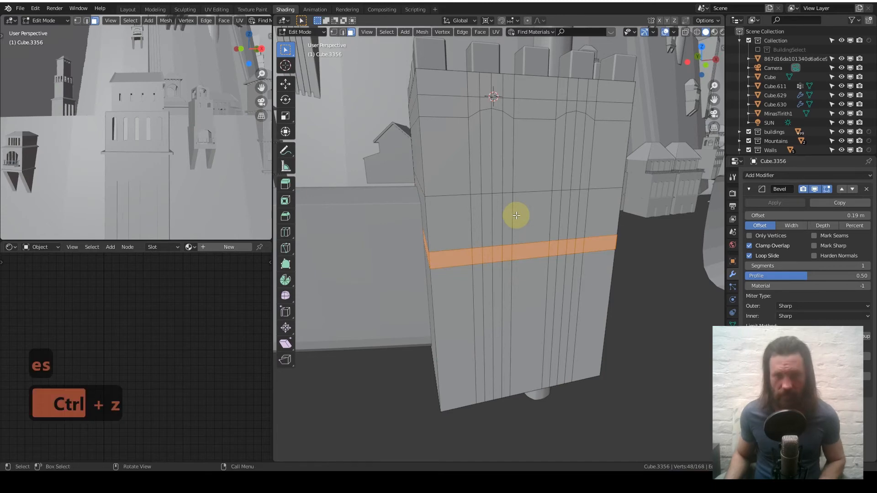
Set the pivot point to Individual Origins, and extrude the selected band outward by scaling to form a projecting ledge around the block
key("period")
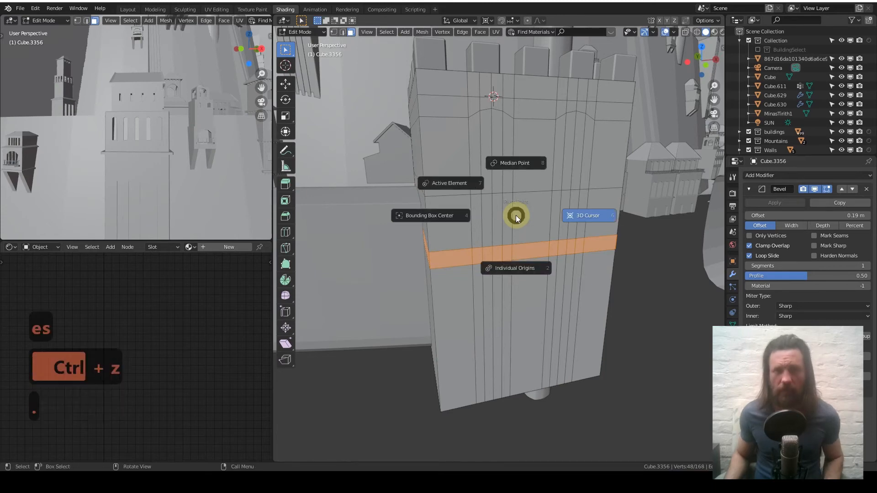
left_click(518, 269)
key("s")
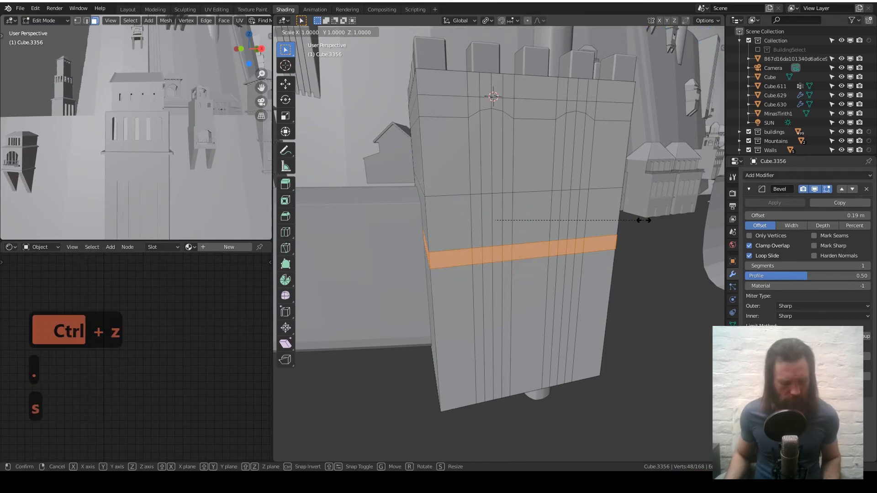
left_click(643, 220)
key("e")
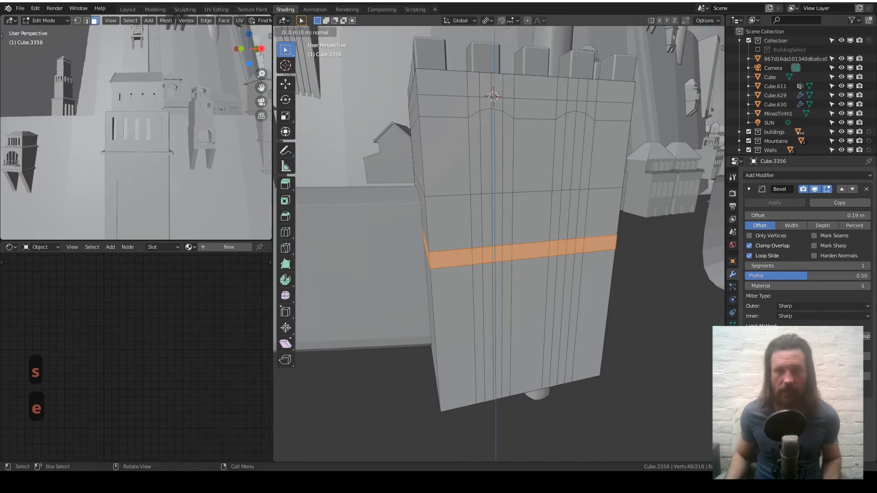
key("s")
left_click(660, 221)
key("Tab")
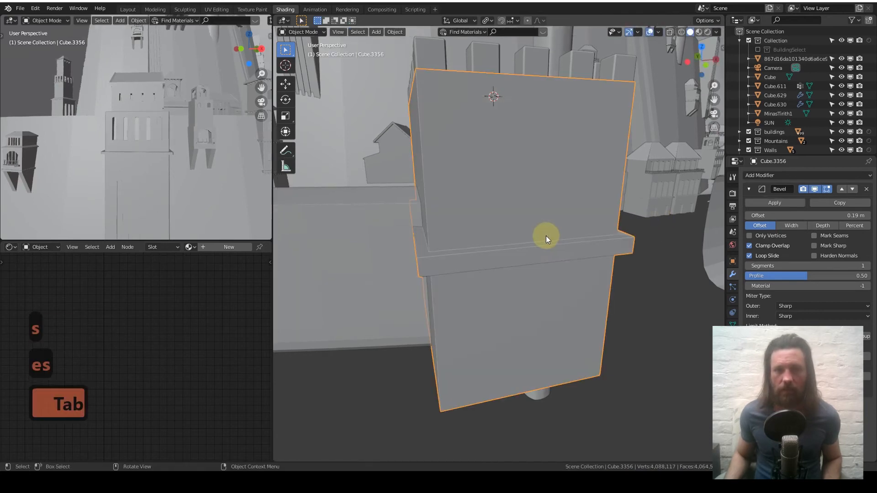
Extrude the face loop around the block's top edge outward by scaling to form a projecting rim below the battlements
middle_click_drag(547, 236, 509, 187)
scroll(511, 202, "down", 2)
key("Tab")
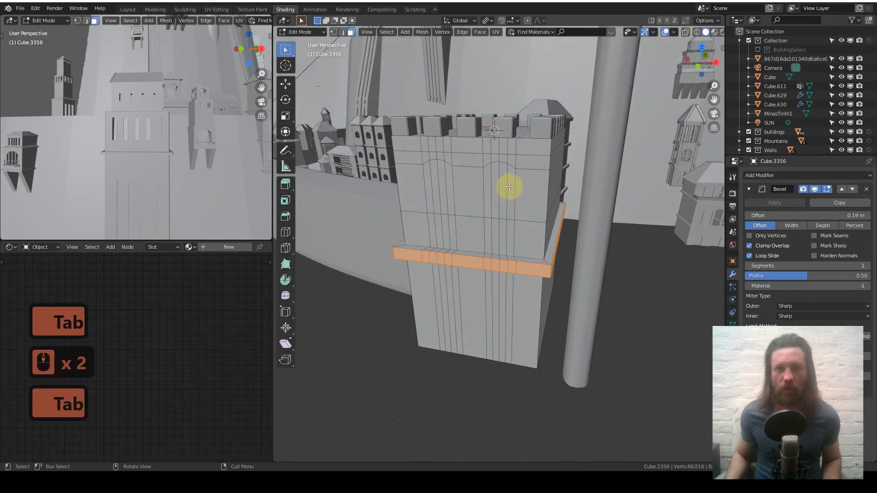
left_click(515, 147, "alt")
key("s")
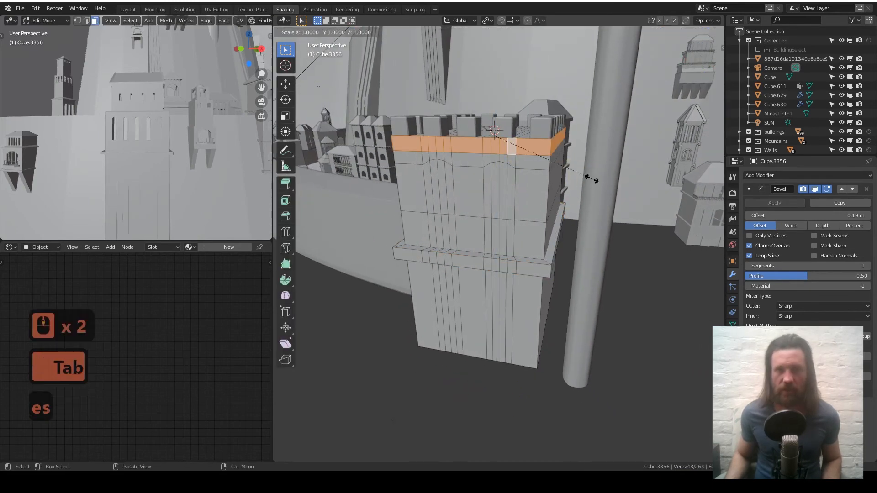
left_click(594, 177)
key("Tab")
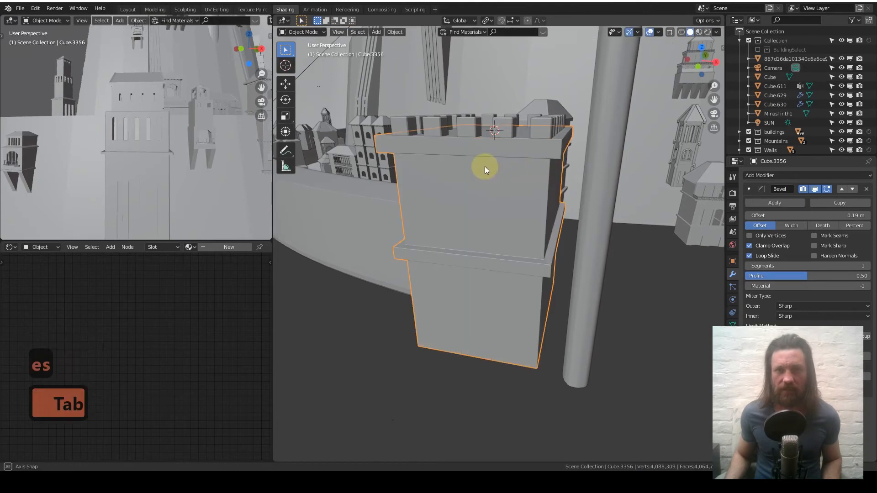
middle_click_drag(484, 166, 506, 179)
key("Tab")
scroll(506, 177, "up", 4)
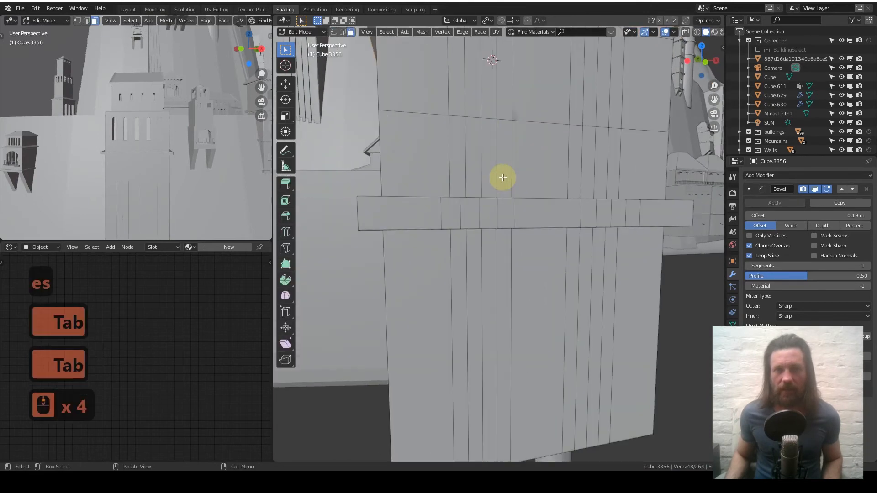
middle_click_drag(480, 127, 459, 172, "shift")
key("c")
mouse_move(434, 128)
left_mouse_down()
mouse_move(426, 131)
mouse_move(463, 133)
left_mouse_up()
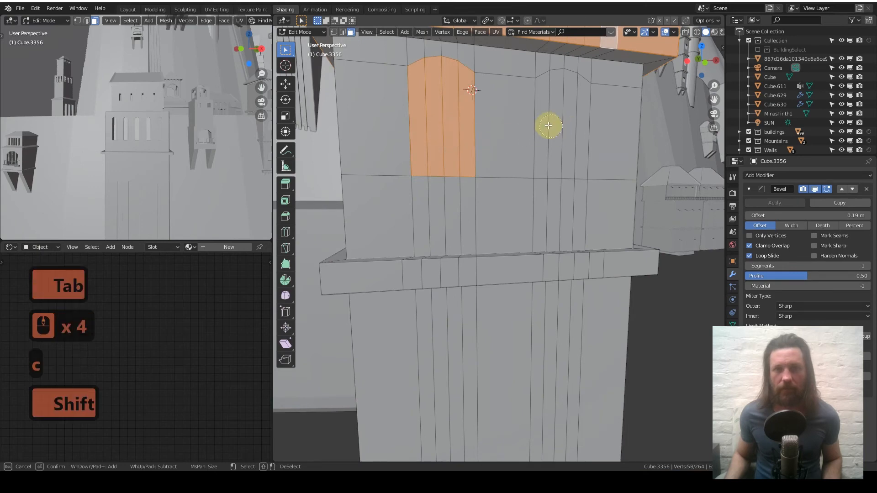
left_click_drag(549, 126, 564, 121)
right_click(528, 123)
mouse_move(529, 124)
middle_mouse_down("shift")
mouse_move(489, 118)
mouse_move(489, 173)
middle_mouse_up("shift")
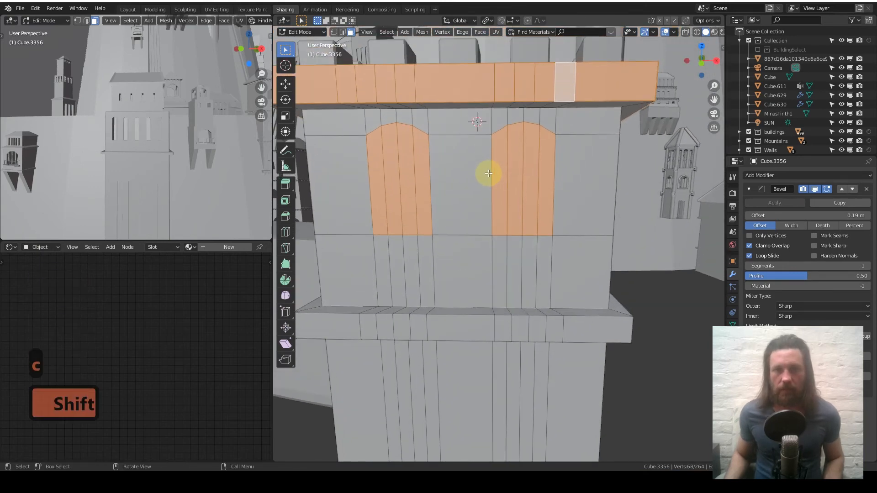
left_click(560, 196)
key("c")
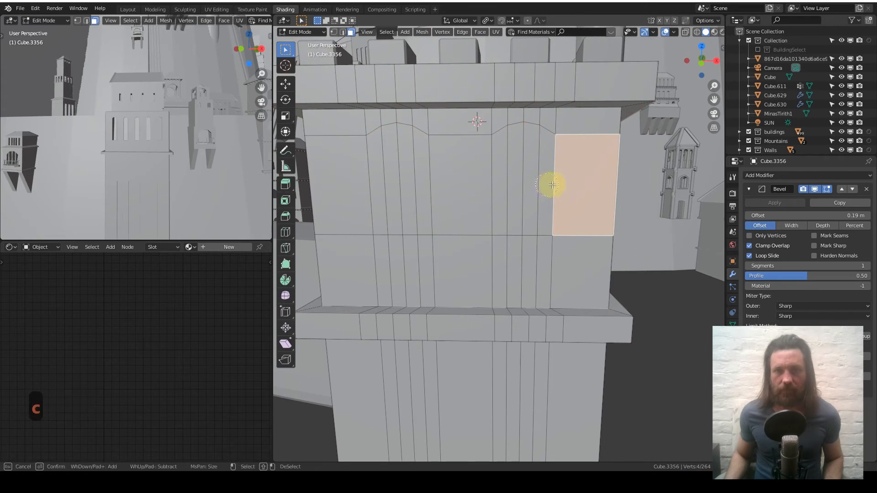
right_click(630, 178)
left_click(652, 183)
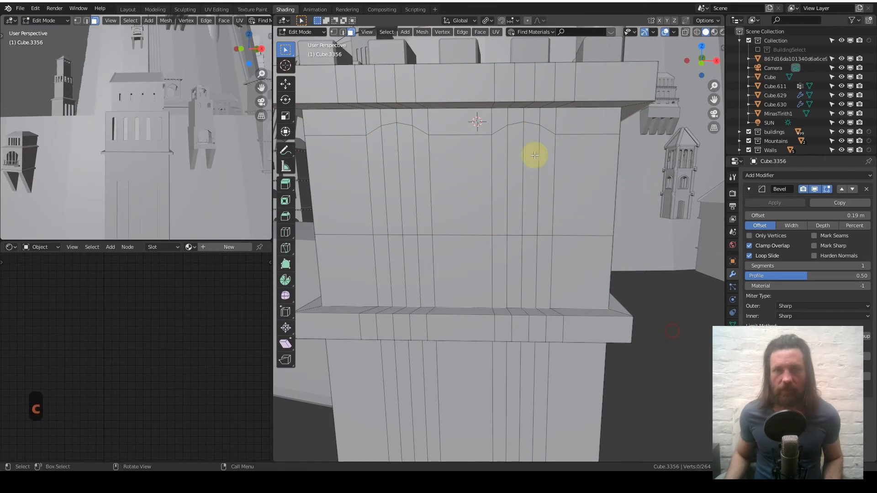
Select the faces of both arched windows and inset them by about 2.1 to form window frames
key("c")
left_click_drag(526, 152, 523, 166)
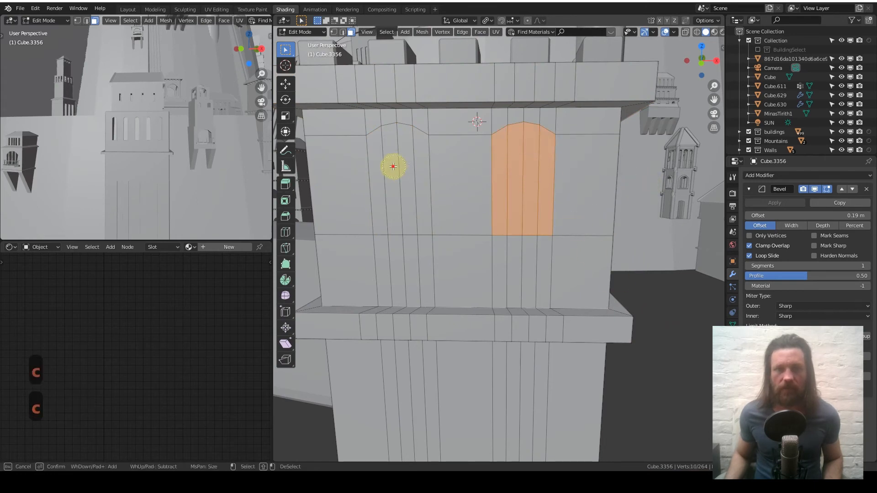
right_click(409, 173)
middle_click_drag(433, 176, 431, 176)
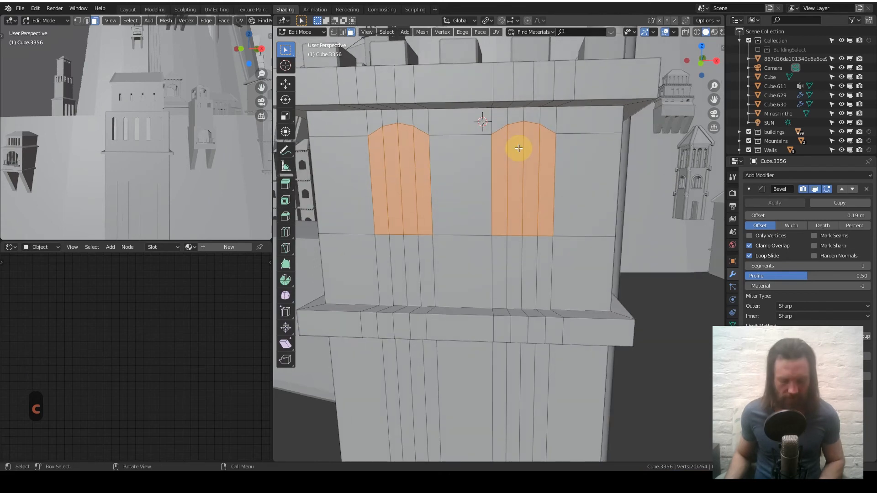
key("i")
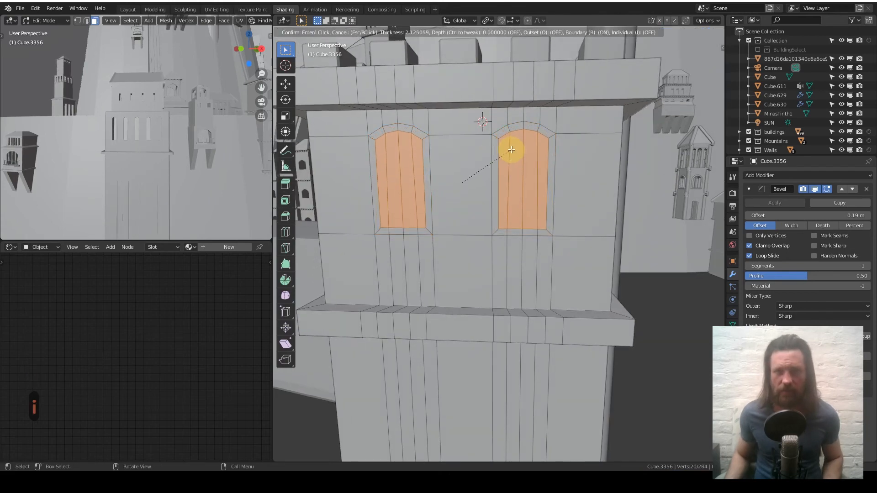
left_click(511, 150)
Extrude the inset window faces about 4 m into the block and delete them to leave open windows
middle_click_drag(457, 160, 434, 176)
key("e")
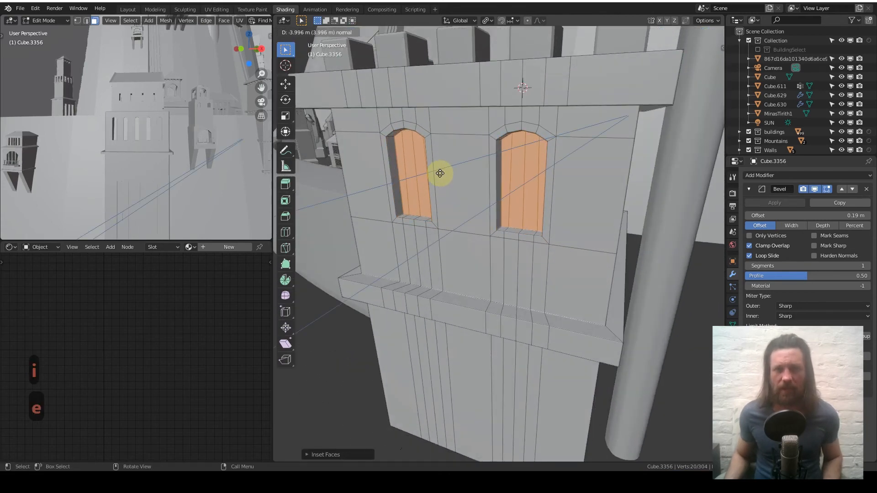
left_click(440, 173)
key("x")
left_click(440, 174)
scroll(443, 176, "down", 2)
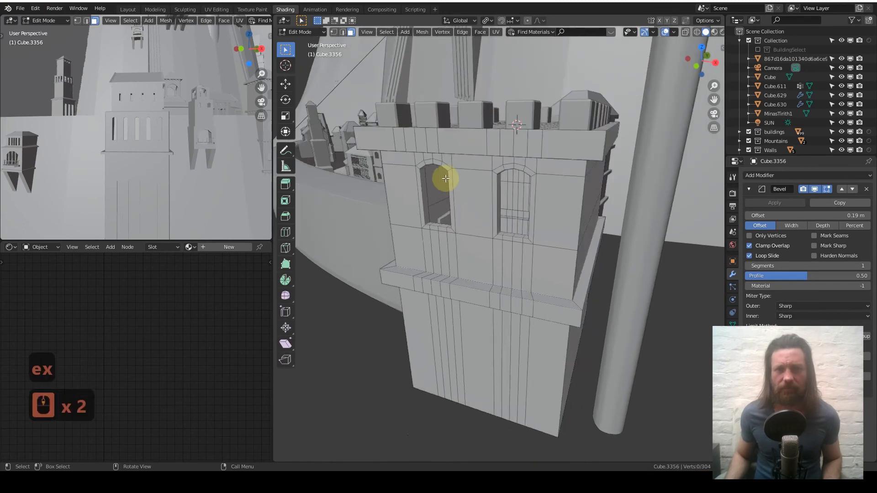
key("Tab")
Check the gate block in the scene camera view and examine its plain lower section up close
middle_click_drag(443, 208, 656, 124)
left_click(714, 114)
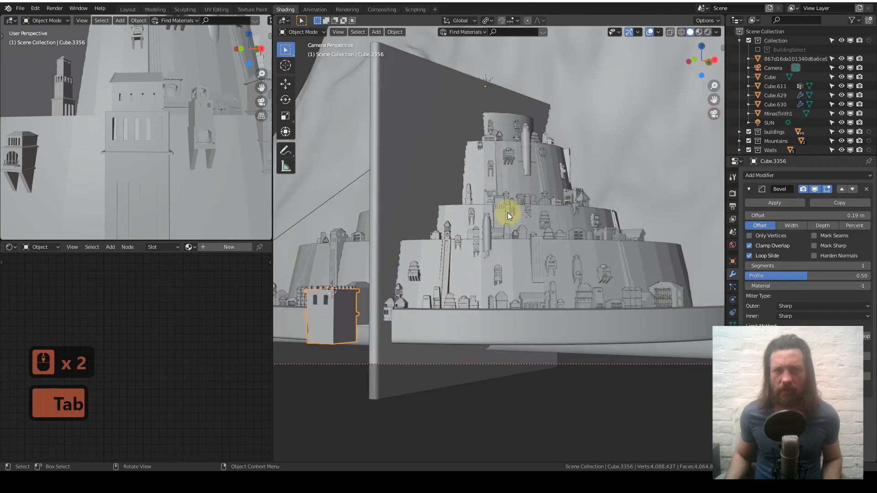
middle_click_drag(334, 321, 403, 302, "shift")
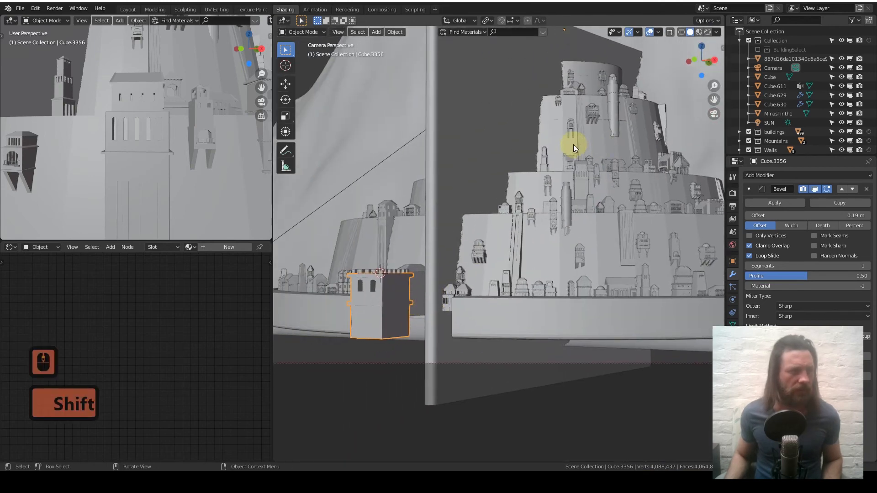
left_click(711, 118)
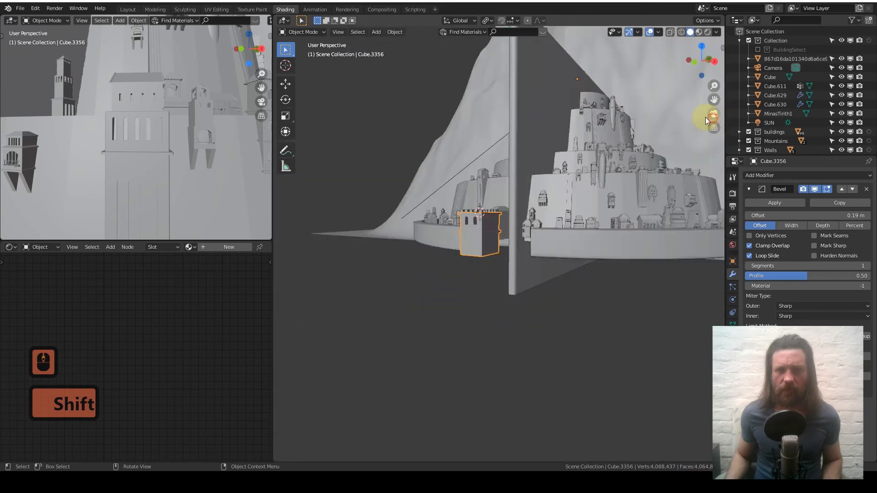
middle_click_drag(494, 267, 521, 254)
middle_click_drag(454, 347, 480, 243, "shift")
scroll(478, 292, "up", 1)
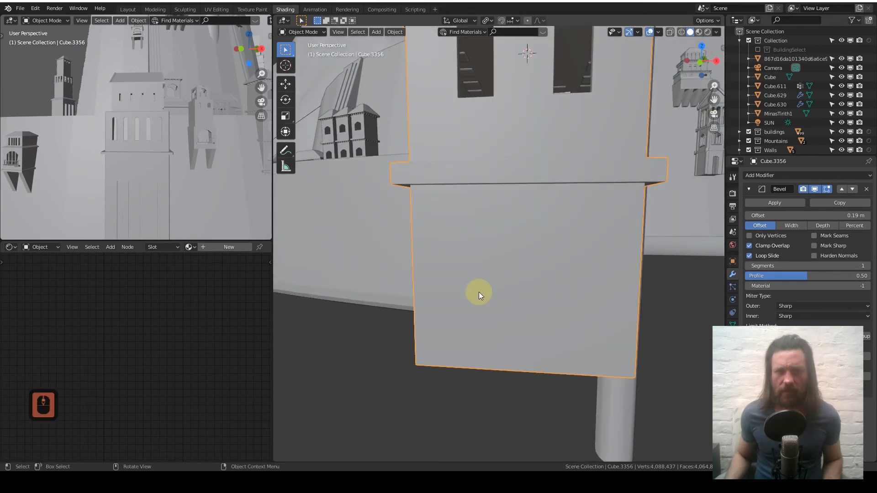
middle_click_drag(486, 300, 446, 226, "shift")
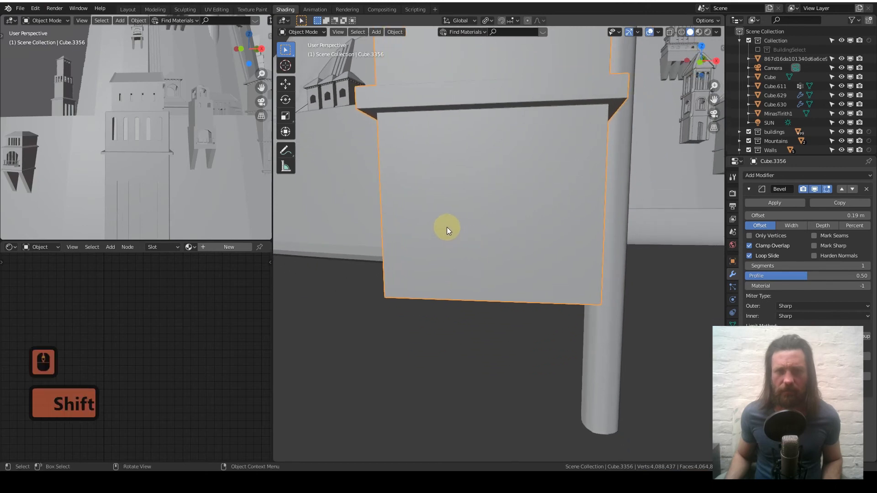
scroll(463, 210, "down", 4)
Examine the gate towers in the front-view reference image and compare them with the modelled block
key("KP_1")
scroll(461, 210, "down", 12)
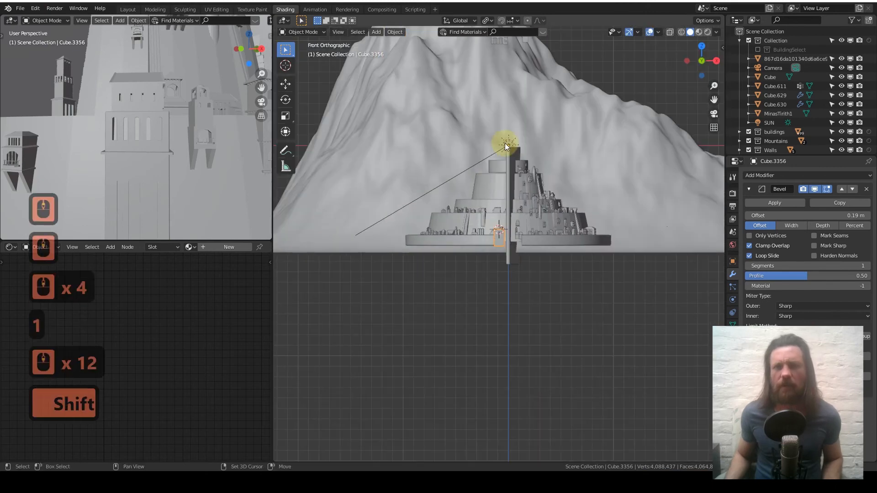
middle_click_drag(505, 144, 397, 348, "shift")
scroll(464, 172, "up", 7)
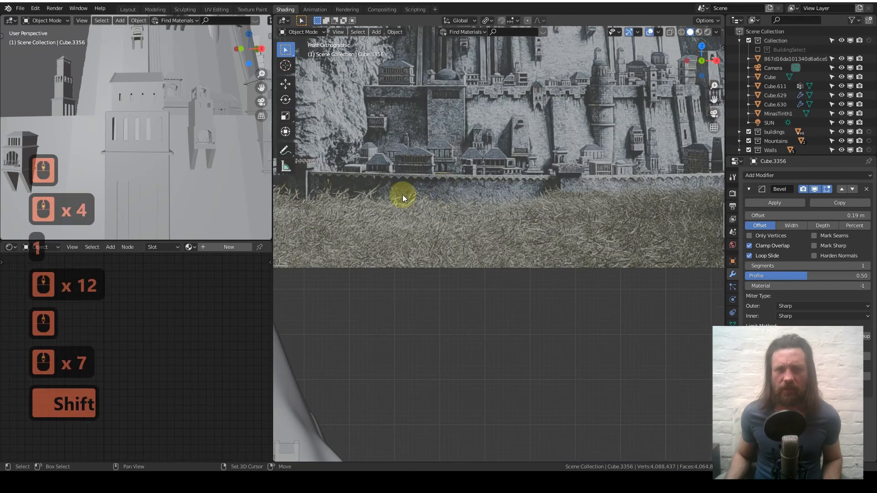
middle_click_drag(402, 196, 531, 206, "shift")
scroll(531, 206, "up", 3)
middle_click_drag(446, 182, 529, 199, "shift")
scroll(529, 199, "up", 2)
middle_click_drag(413, 171, 497, 206, "shift")
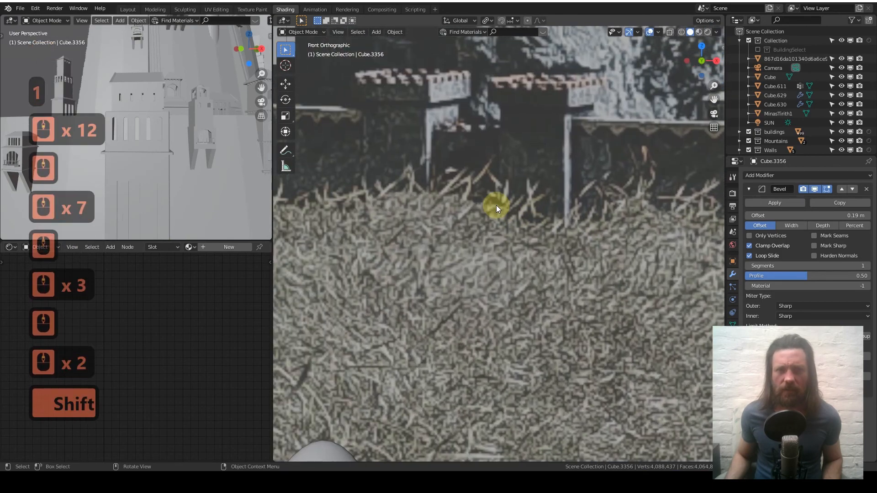
scroll(495, 202, "down", 16)
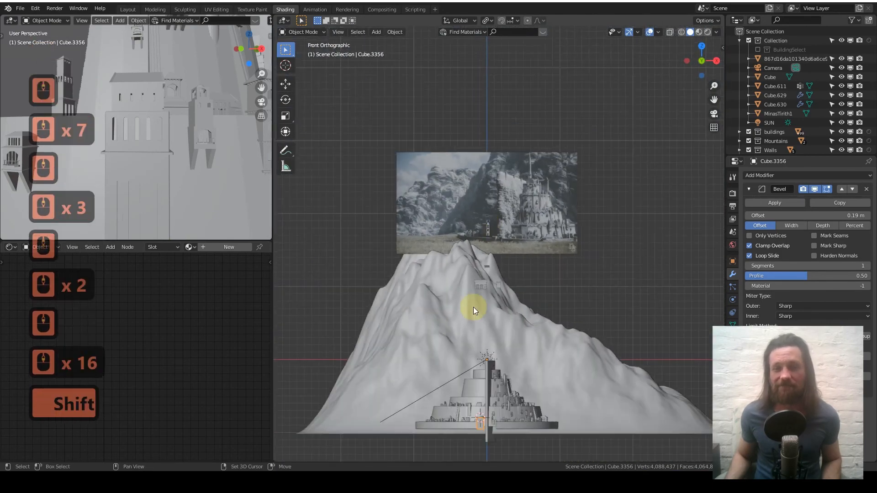
middle_click_drag(474, 307, 497, 285, "shift")
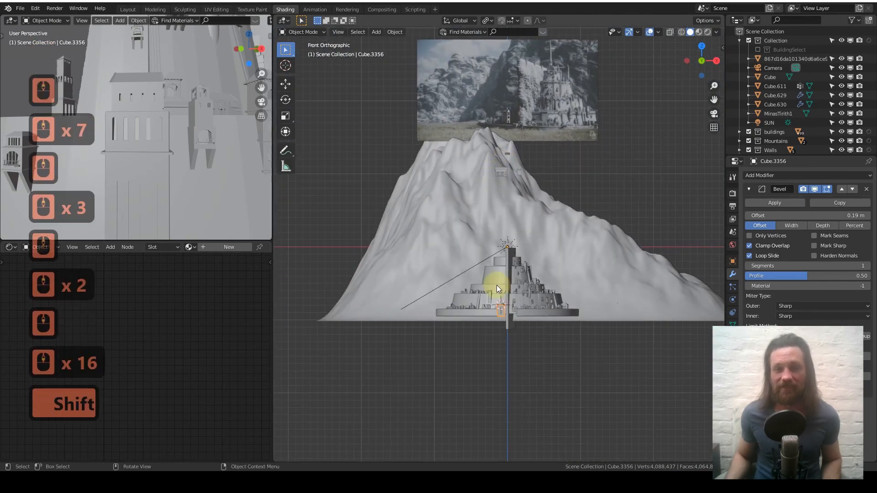
scroll(497, 311, "up", 4)
middle_click_drag(497, 335, 479, 192, "shift")
scroll(521, 223, "up", 5)
scroll(476, 193, "up", 3)
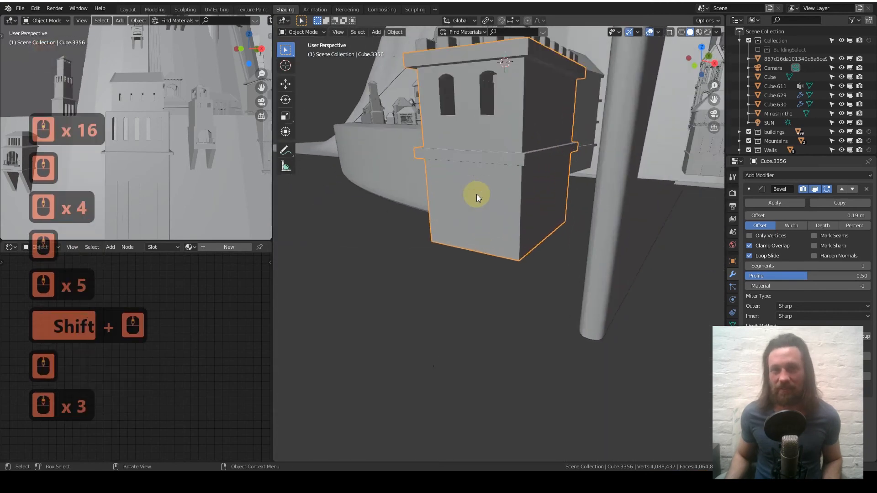
Add two closely spaced horizontal loop cuts around the gate block just below the projecting middle ledge
scroll(476, 194, "up", 1)
middle_click_drag(476, 149, 519, 149, "shift")
left_click(475, 199)
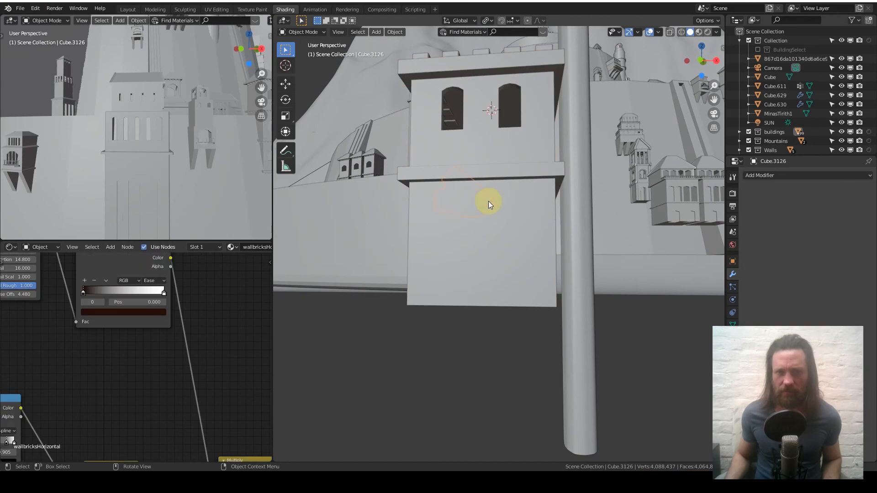
key("Tab")
scroll(485, 192, "up", 3)
key("ctrl+r")
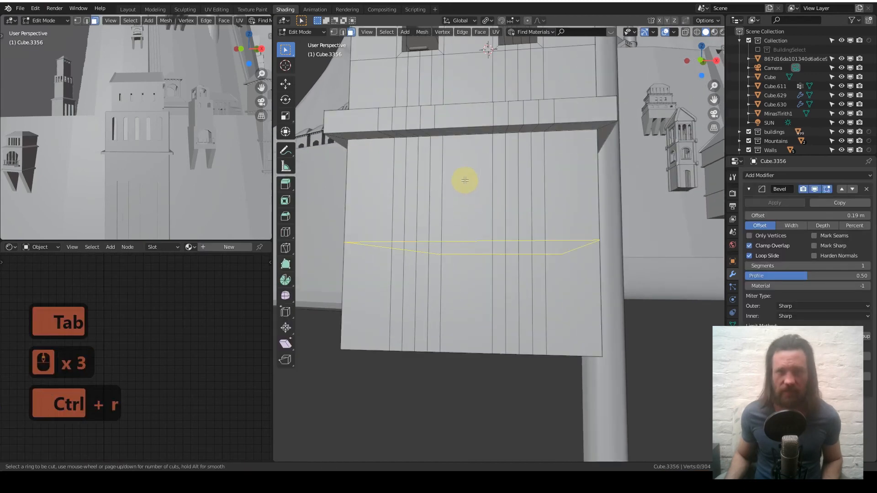
left_click(465, 180)
left_click(446, 146)
key("ctrl+r")
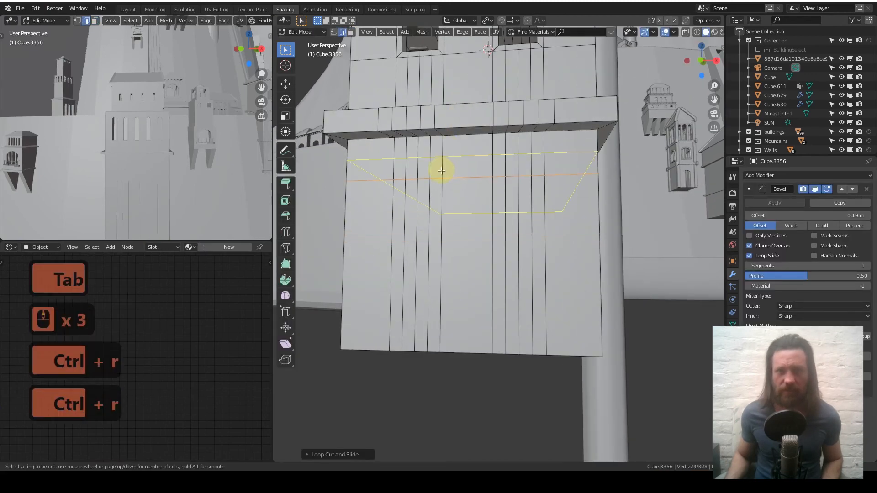
left_click(441, 196)
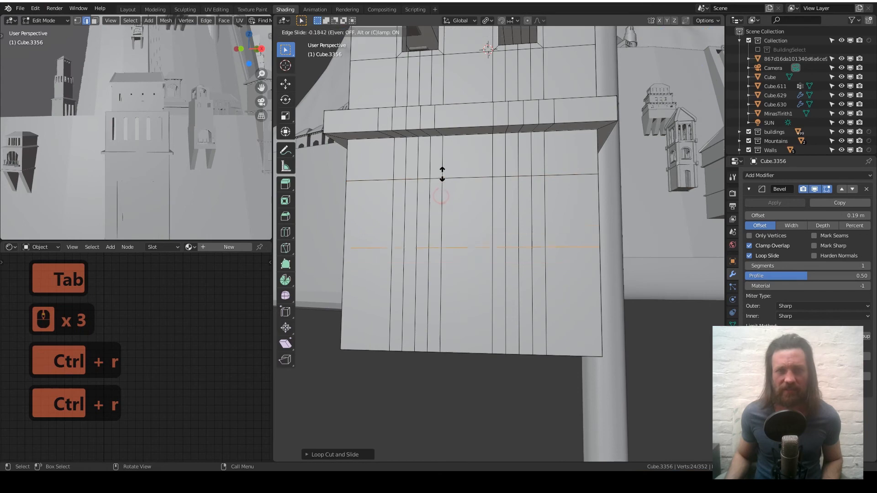
left_click(449, 129)
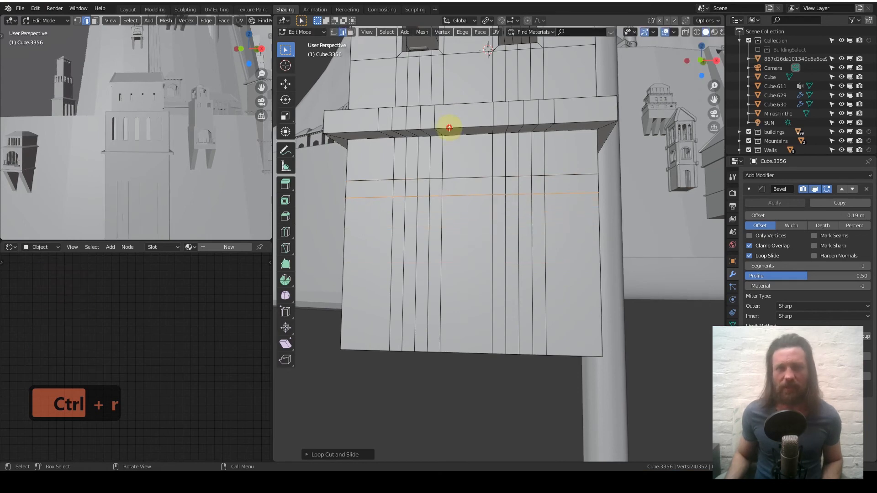
Add a centred loop cut inside the narrow band below the ledge and select the face loops on both sides of it
left_click(350, 32)
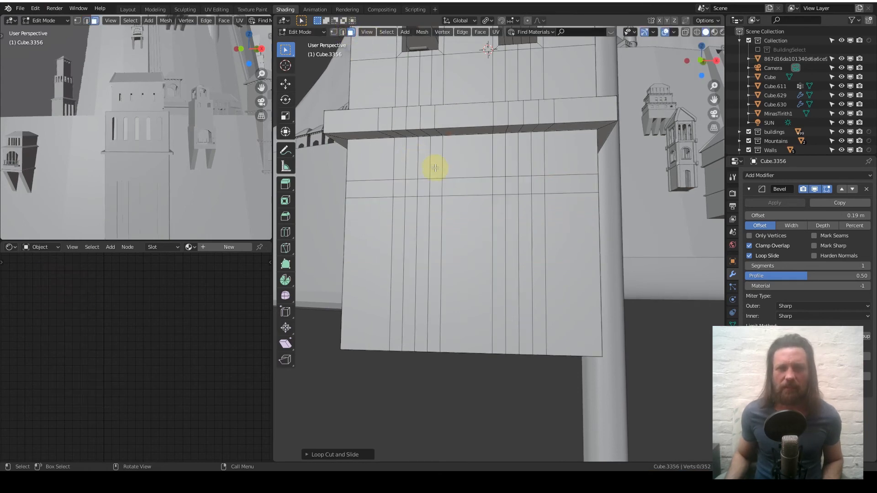
scroll(437, 174, "up", 2)
key("ctrl+r")
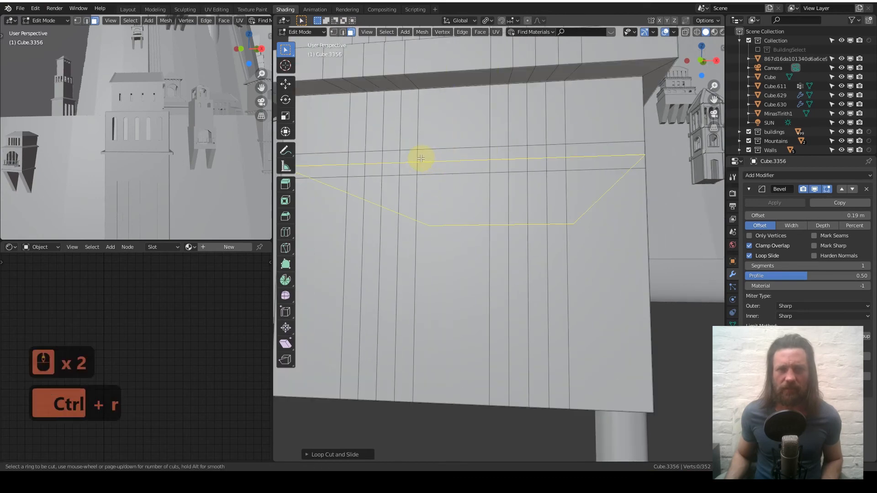
double_click(421, 158)
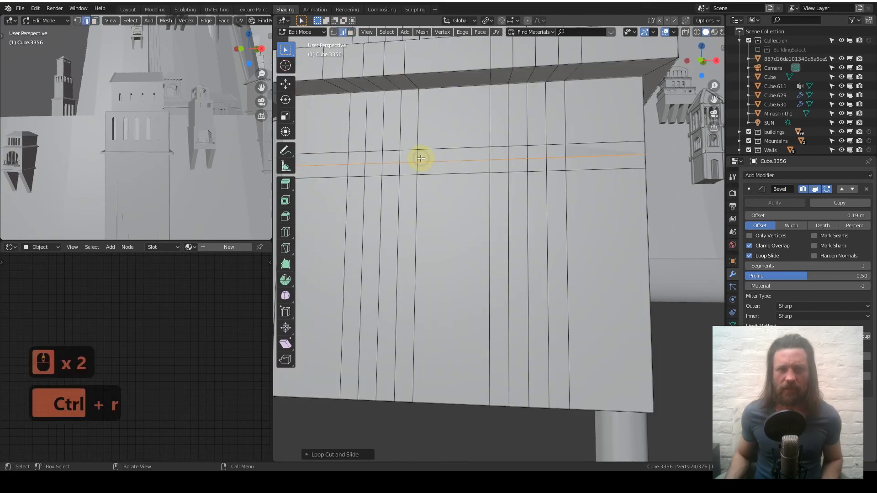
left_click(351, 33)
left_click(419, 157)
left_click(417, 158, "alt+shift")
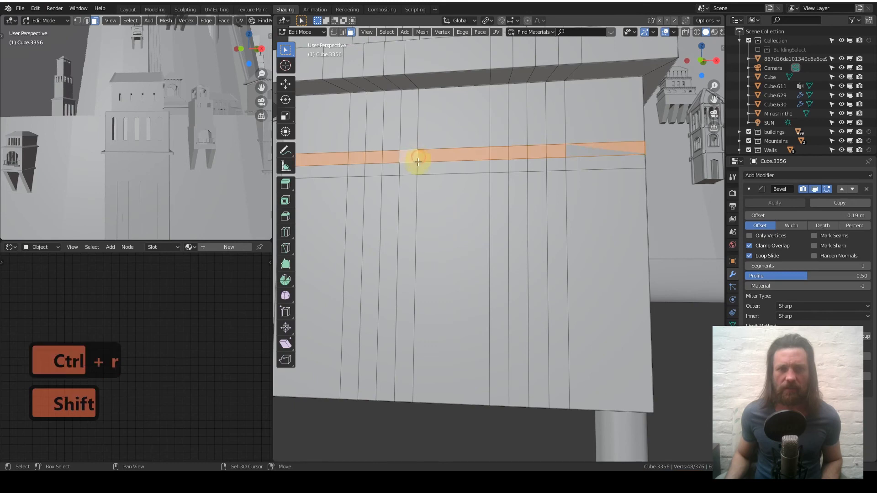
left_click(416, 166, "alt+shift")
Set the pivot point to Individual Origins, extrude the selected band below the middle ledge and scale it outward into a projecting trim
mouse_move(474, 153)
middle_mouse_down()
mouse_move(459, 165)
mouse_move(479, 139)
mouse_move(472, 147)
middle_mouse_up()
key("period")
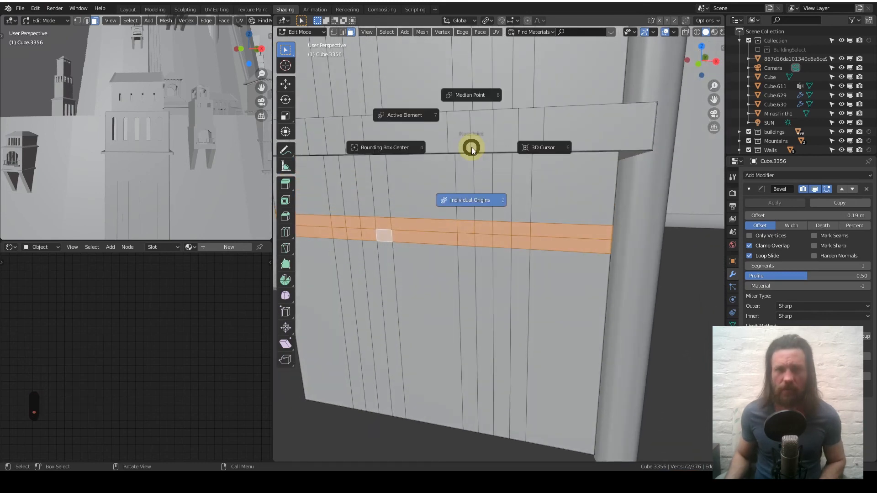
left_click(466, 199)
mouse_move(464, 198)
middle_mouse_down()
mouse_move(464, 186)
mouse_move(462, 194)
middle_mouse_up()
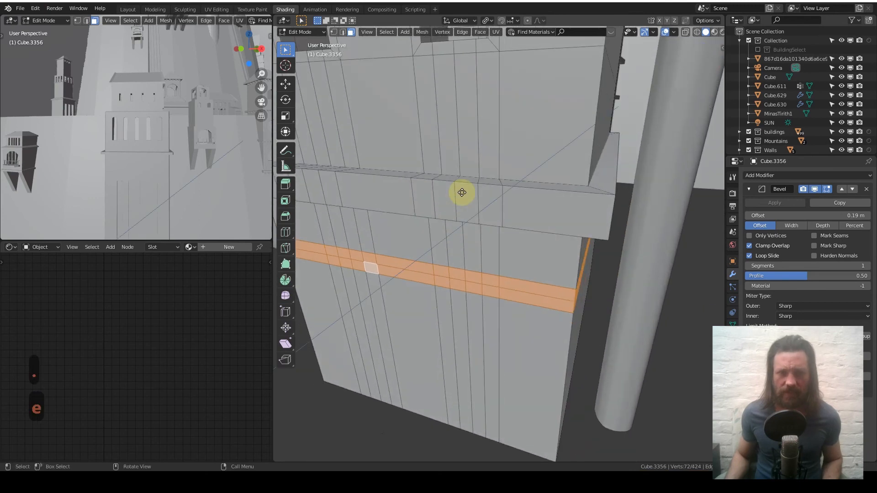
key("e")
key("s")
key("shift")
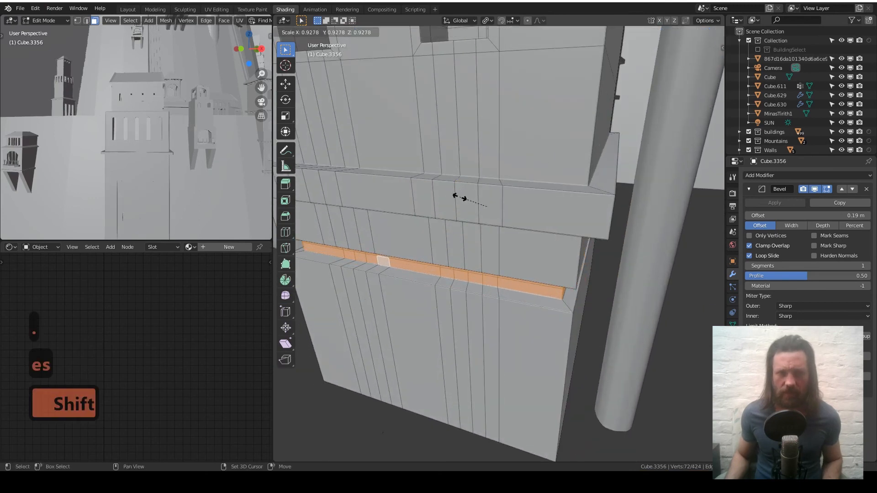
left_click(413, 208)
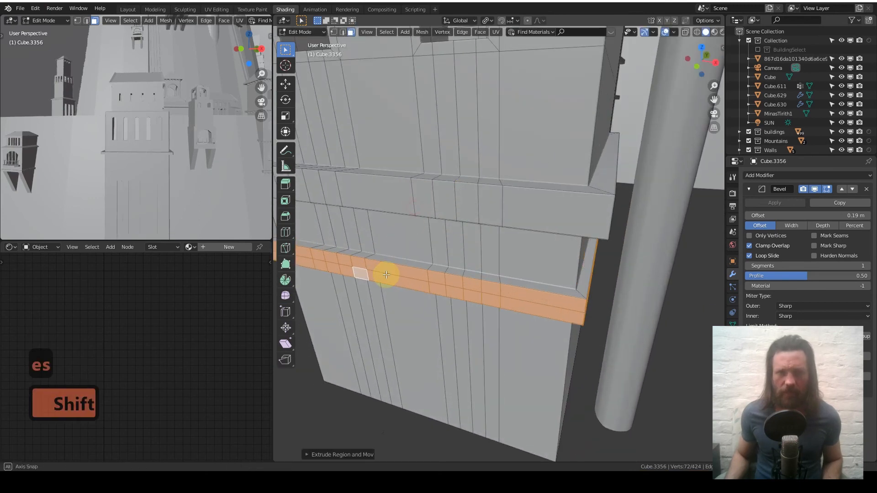
Select the upper face loop of the trim band, extrude it and scale it outward by about 1.03 to form a stepped lip
middle_click_drag(386, 276, 402, 245)
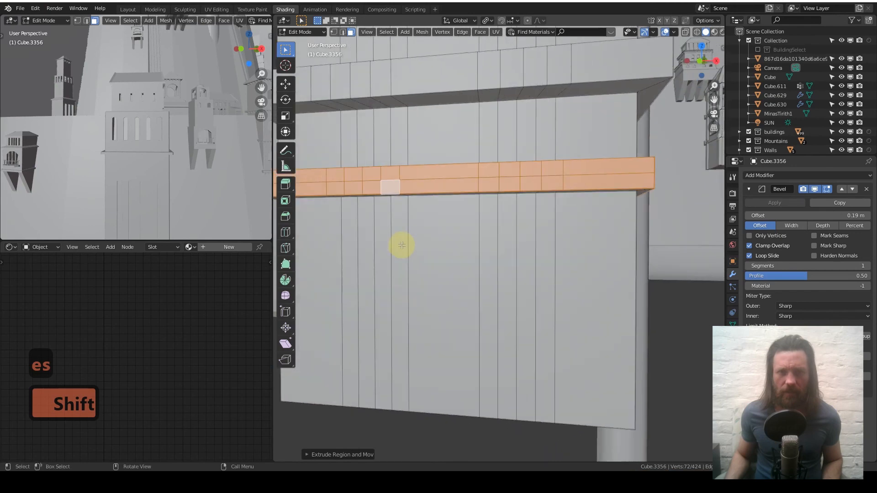
left_click(400, 173, "alt")
middle_click_drag(412, 179, 401, 217)
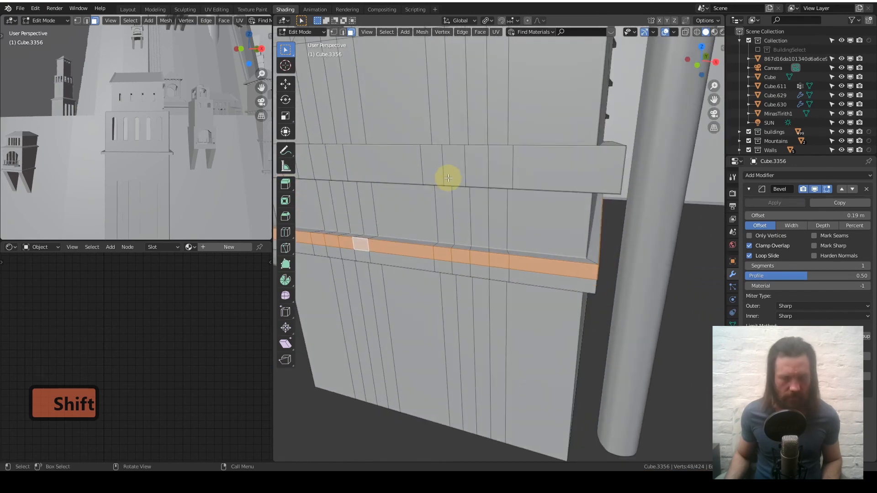
key("e")
key("s")
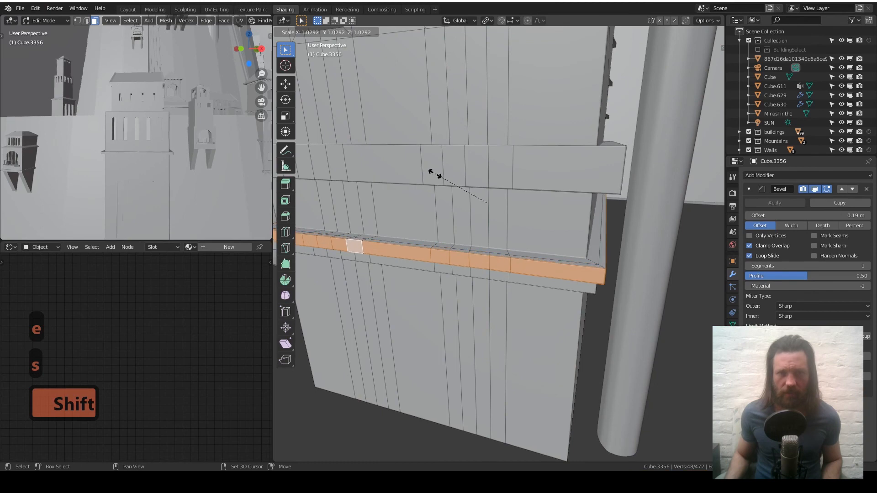
left_click(432, 172)
middle_click_drag(441, 242, 461, 244)
Select the gate block's entire mesh, unwrap it with Cube Projection and return to Object Mode
key("Tab")
scroll(446, 249, "down", 2)
scroll(445, 248, "down", 3)
key("Tab")
key("a")
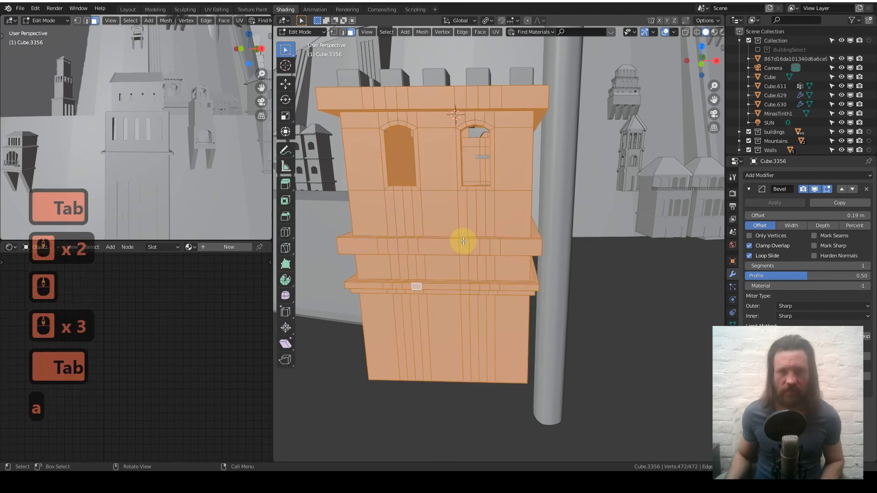
key("u")
left_click(454, 240)
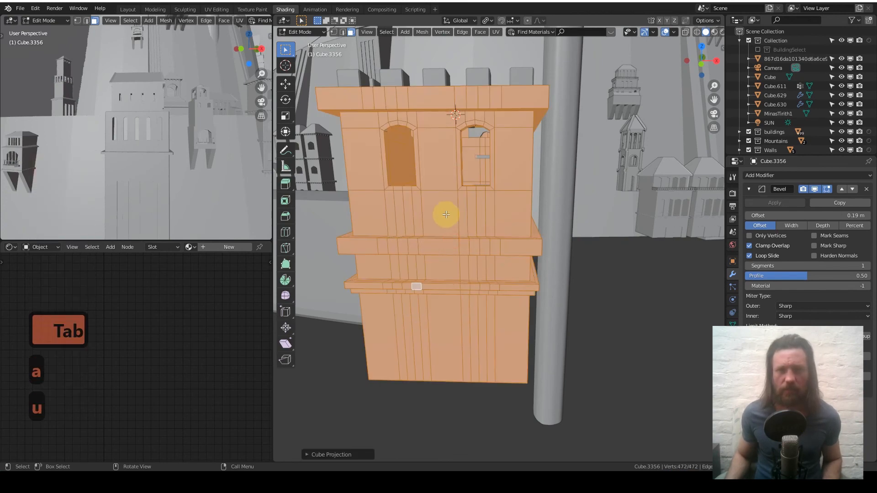
key("Tab")
middle_click_drag(421, 202, 471, 236)
scroll(464, 208, "down", 2)
scroll(447, 225, "down", 3)
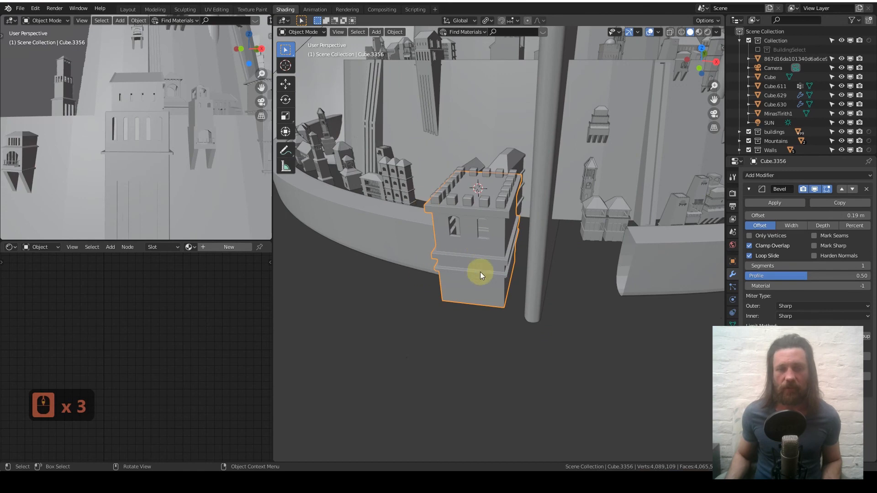
scroll(470, 235, "down", 4)
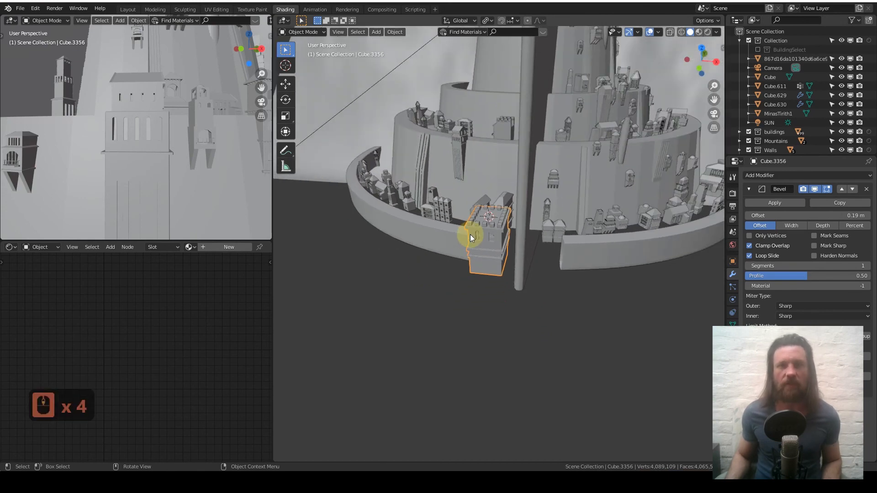